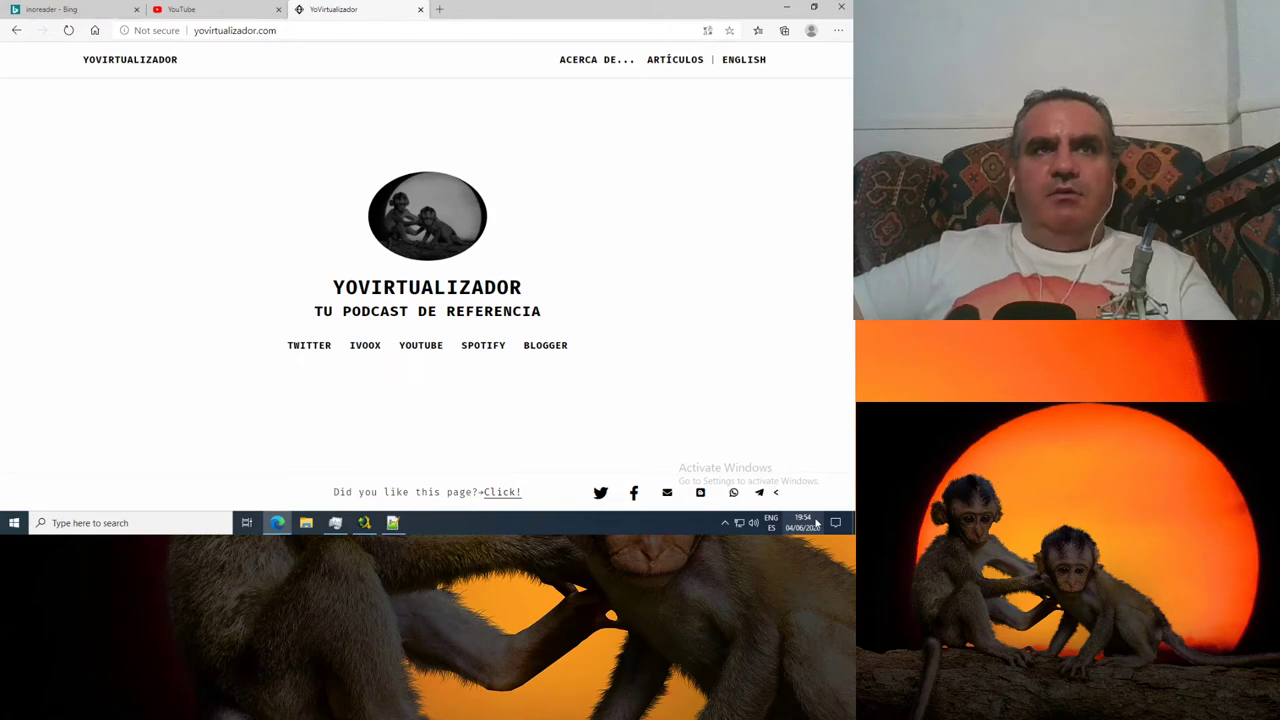
Step: Close the YoVirtualizador page, then show the JDownloader window and minimize it to return to YouTube
left_click(420, 9)
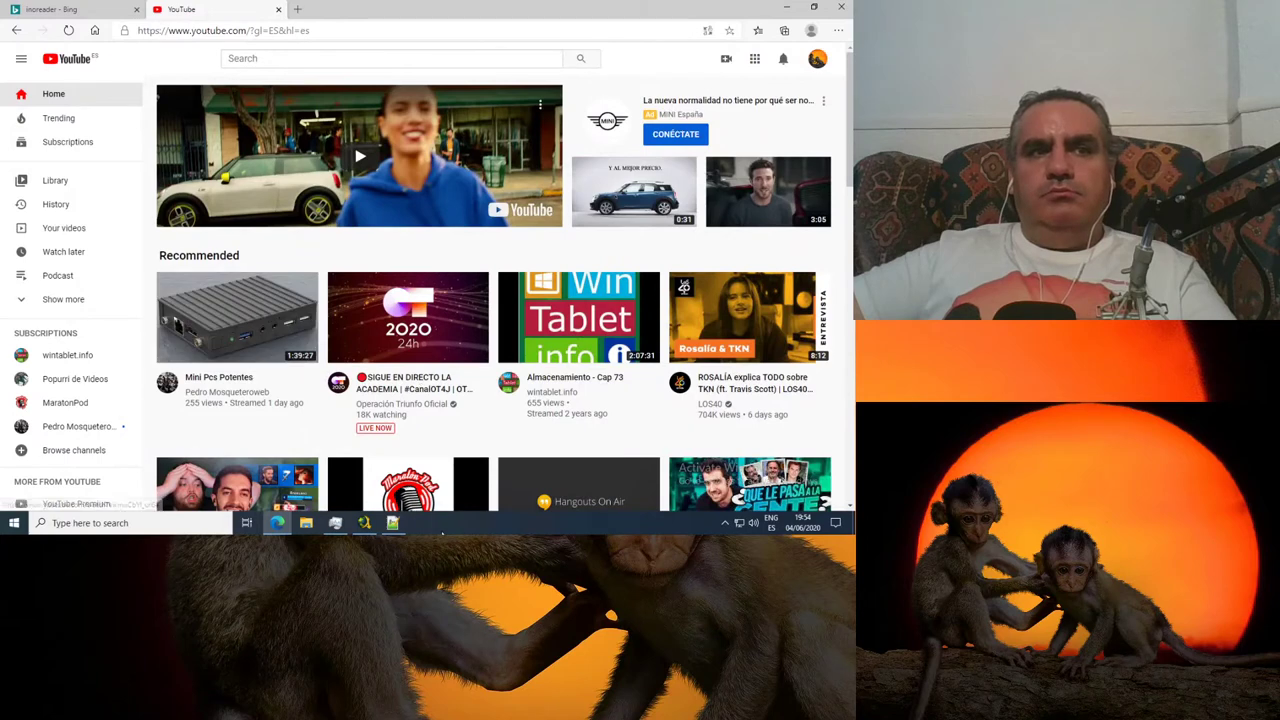
left_click(366, 524)
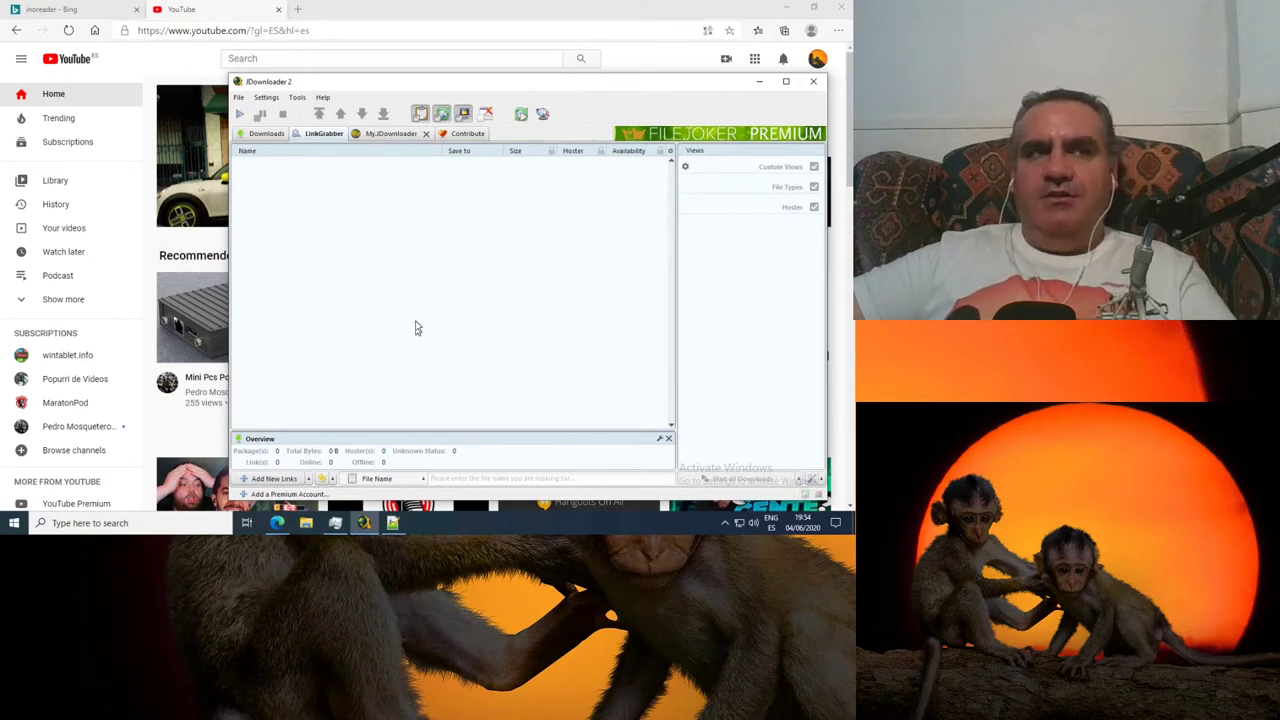
left_click(762, 84)
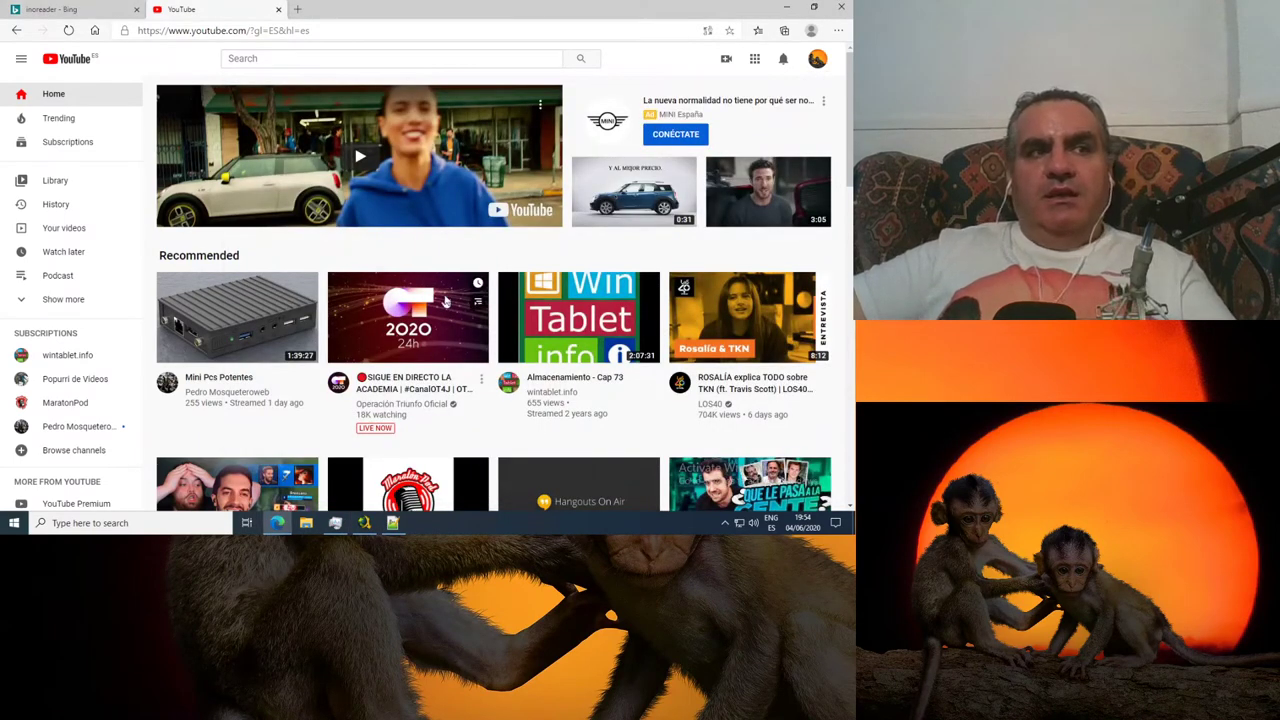
Step: Open the wintablet.info channel from the YouTube subscriptions and look through the video sections on its home page
left_click(67, 357)
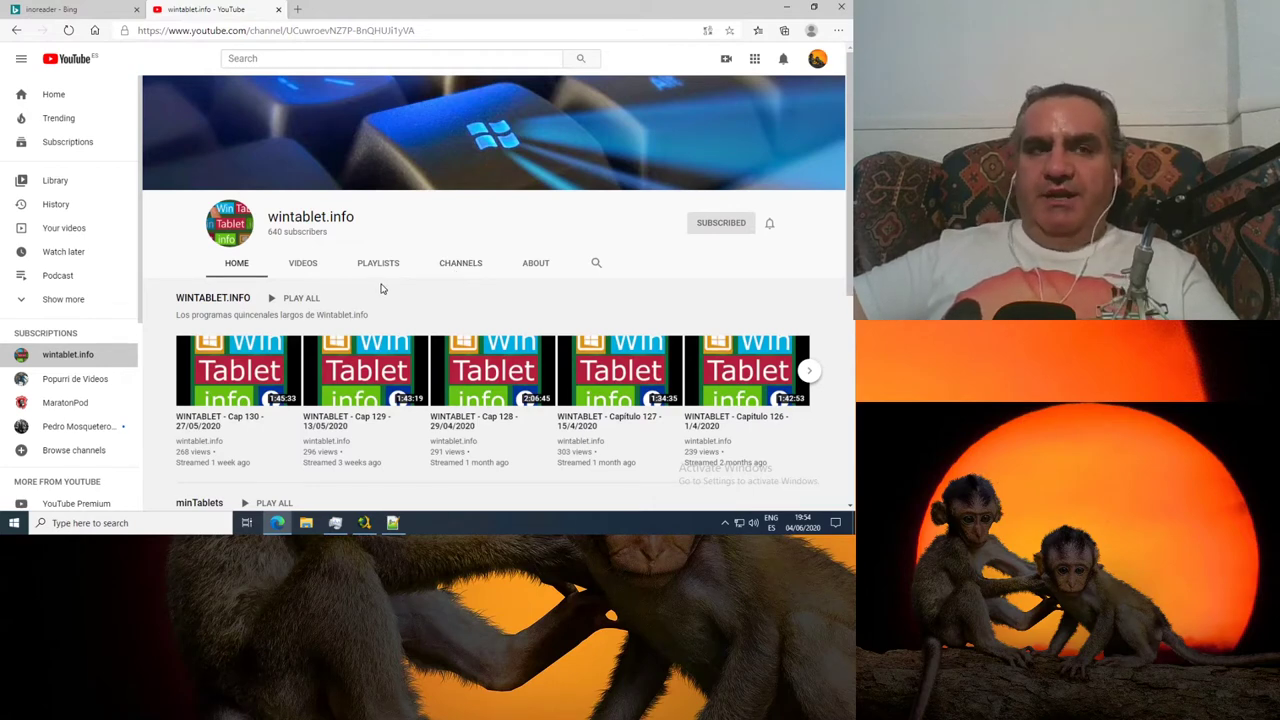
scroll(378, 313, "down", 1)
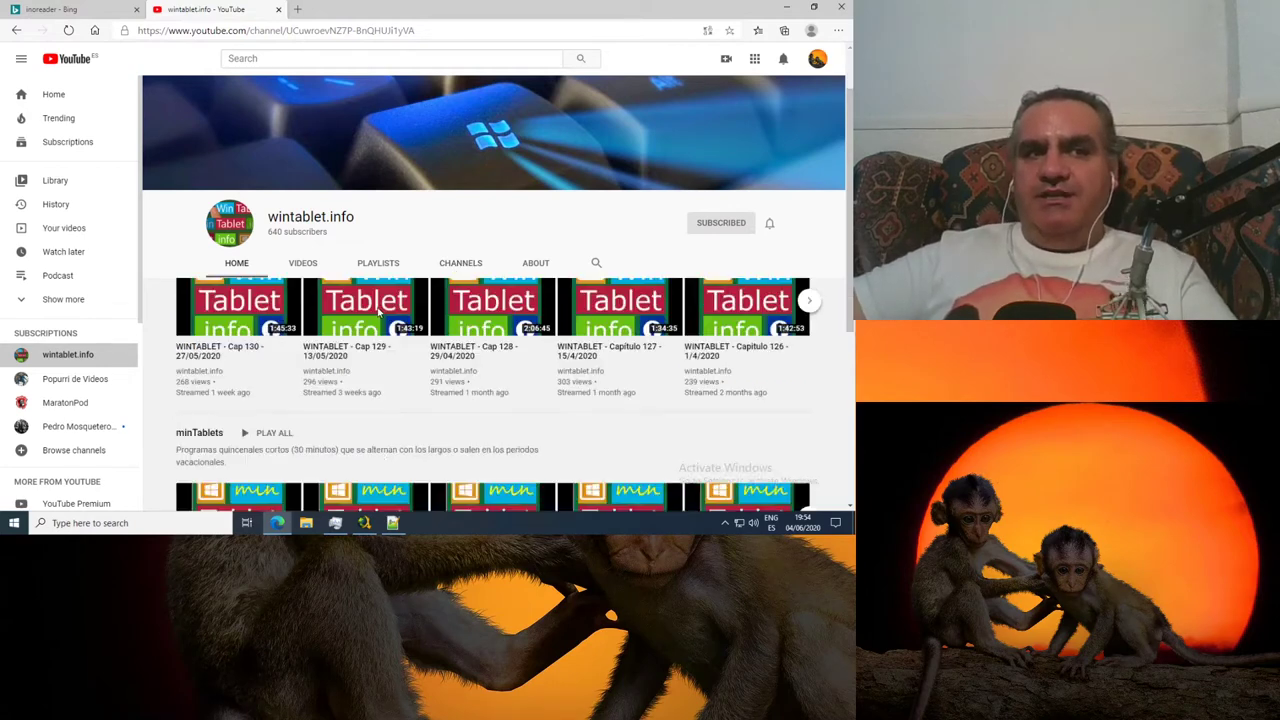
scroll(378, 313, "down", 2)
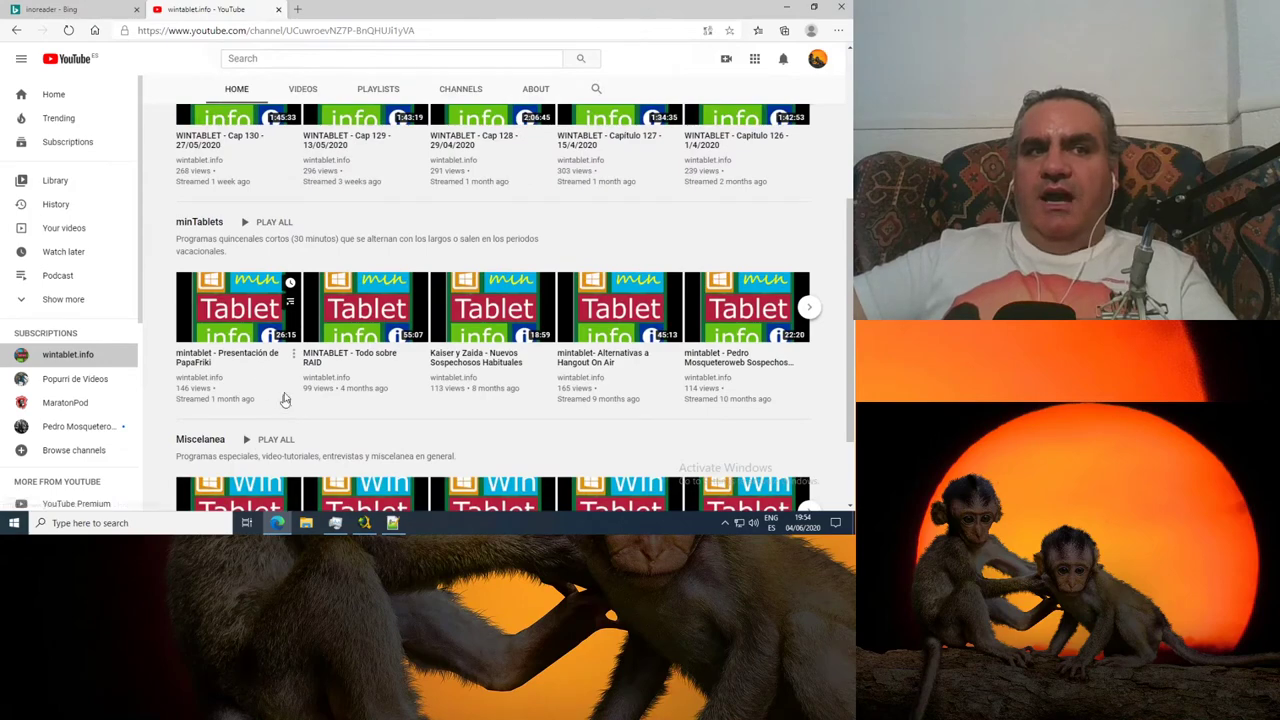
scroll(328, 404, "down", 1)
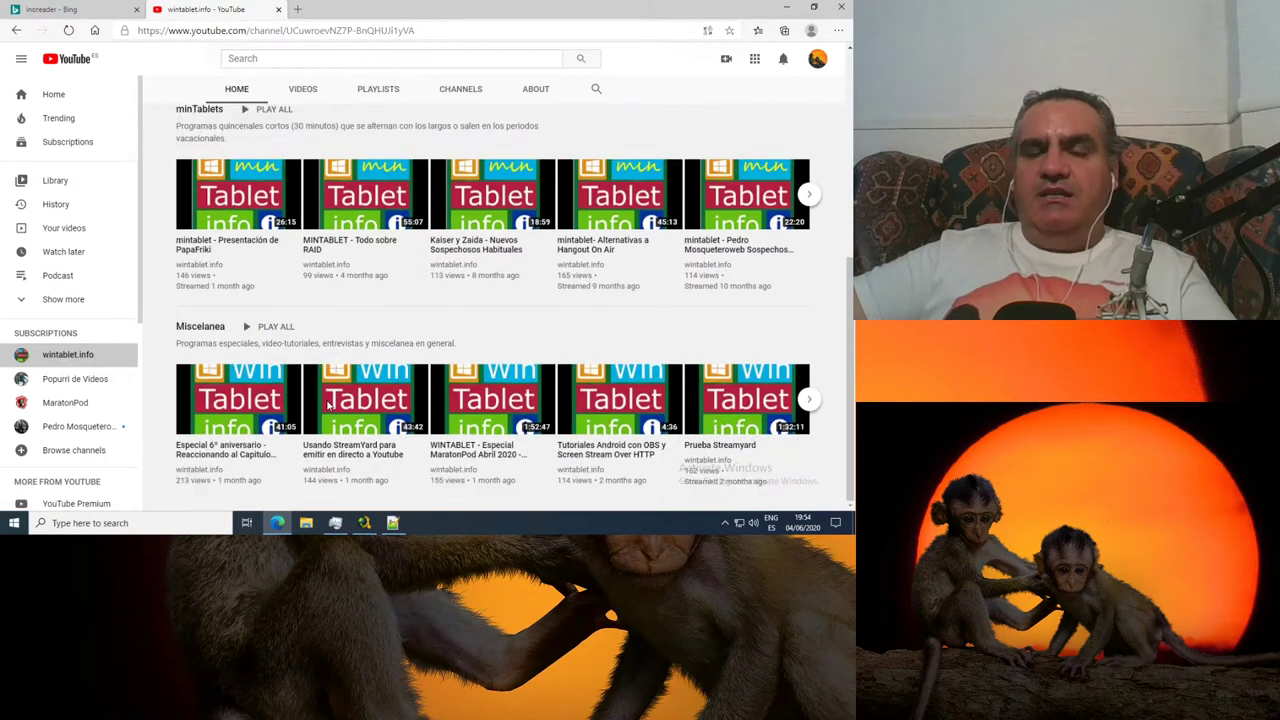
scroll(328, 404, "up", 4)
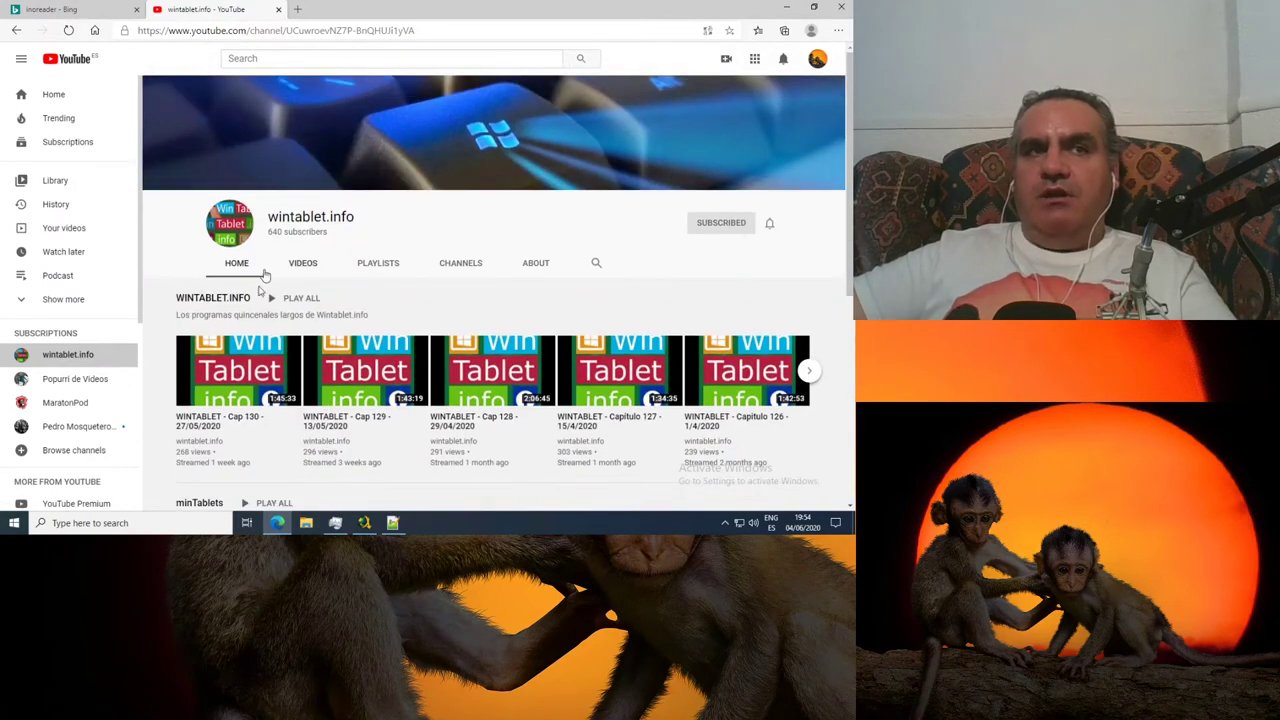
Step: Shrink the browser beside JDownloader, copy the wintablet.info channel address and have JDownloader process the link as a playlist
left_click(437, 31)
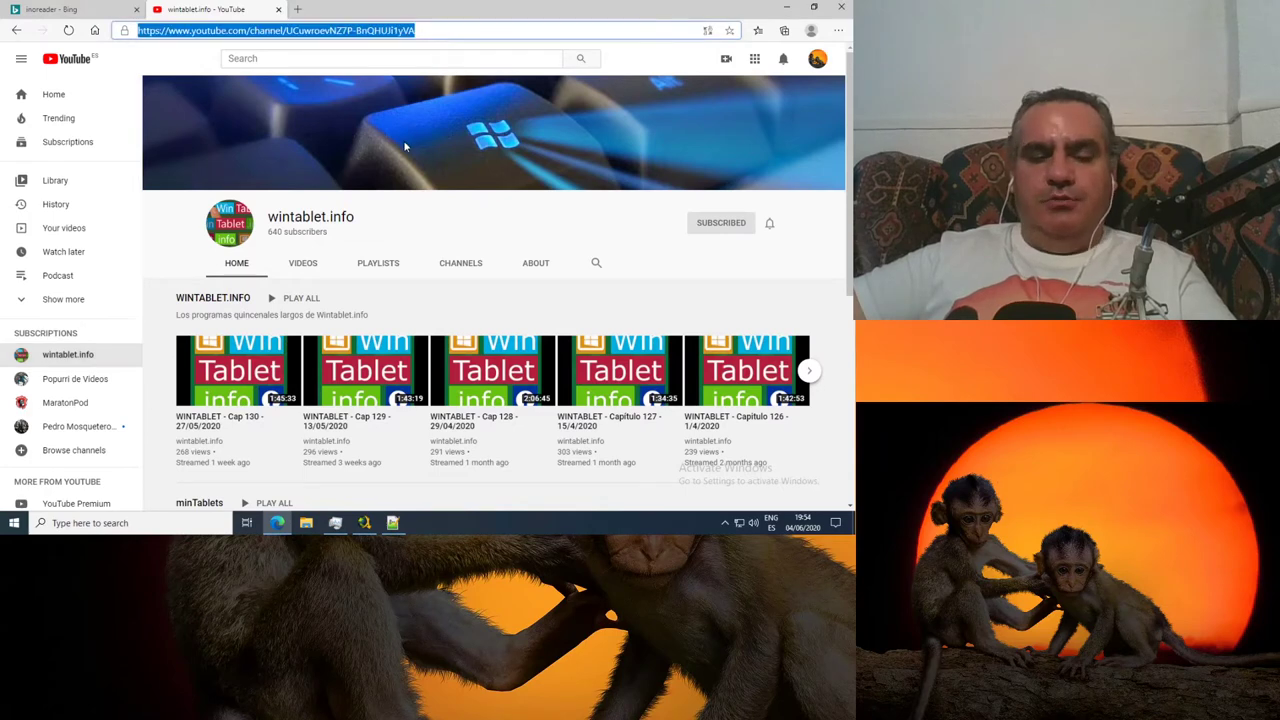
double_click(588, 16)
left_click(364, 522)
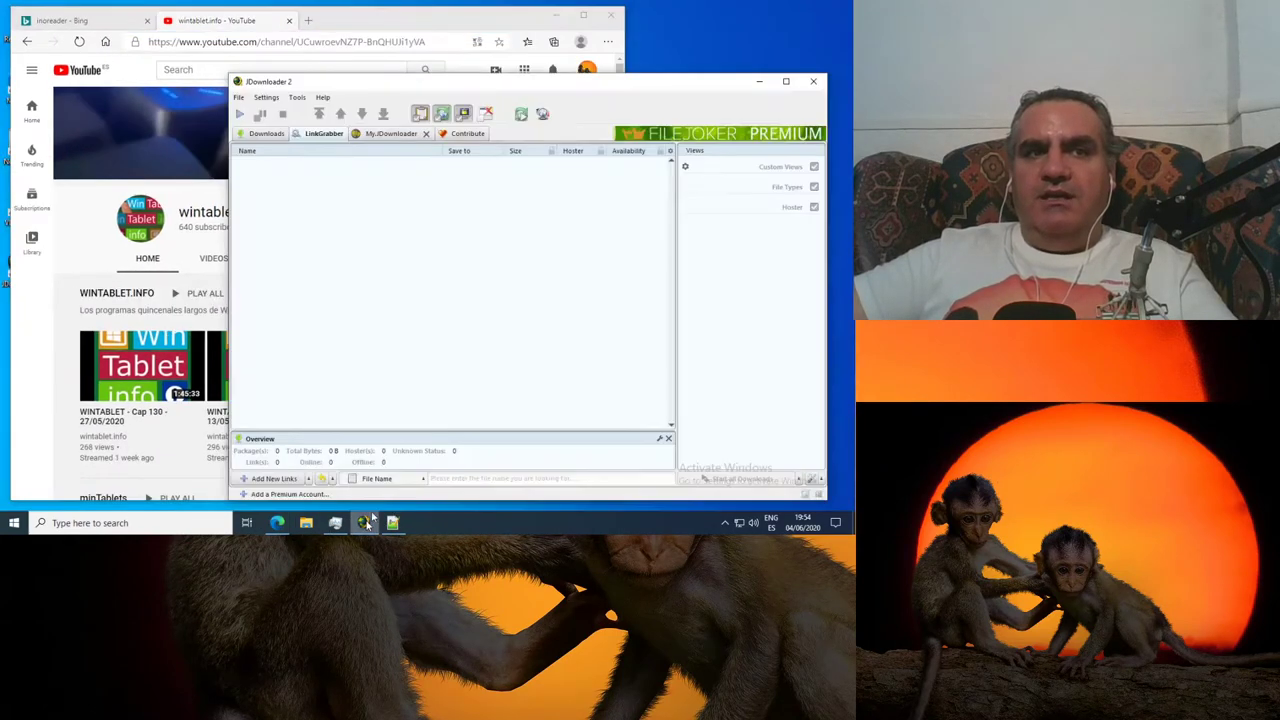
left_click(340, 14)
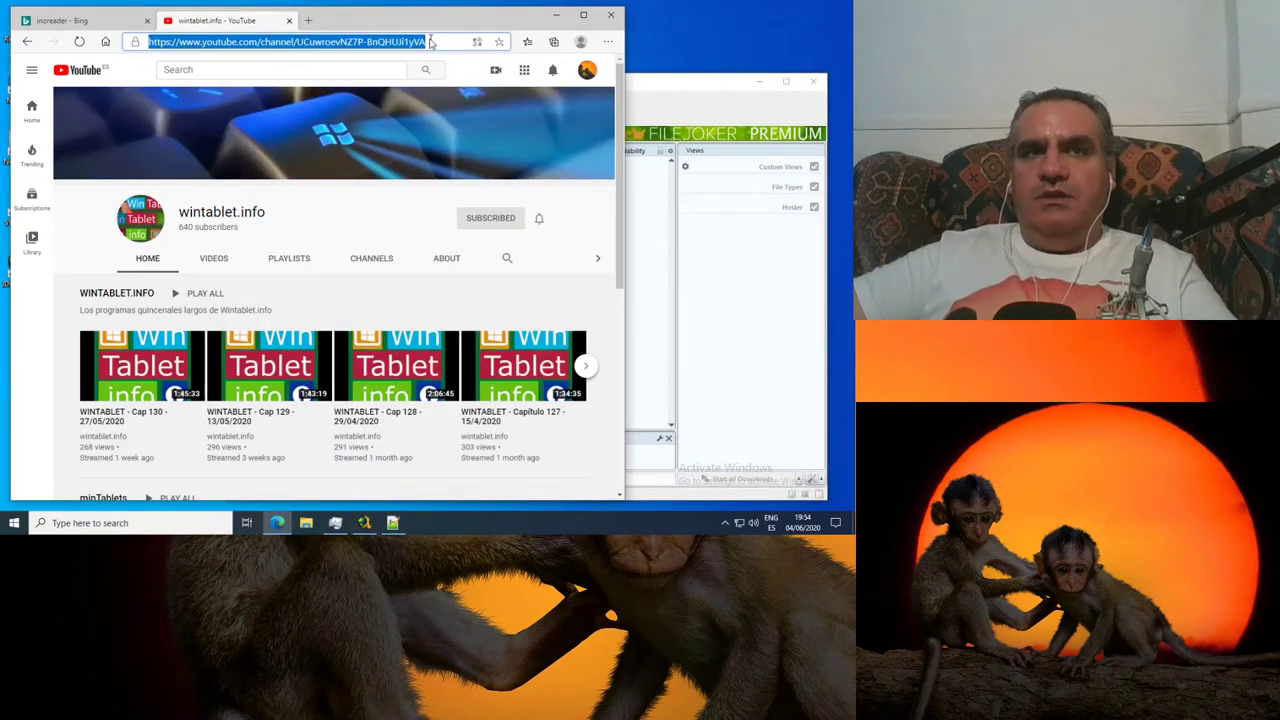
key("ctrl+c")
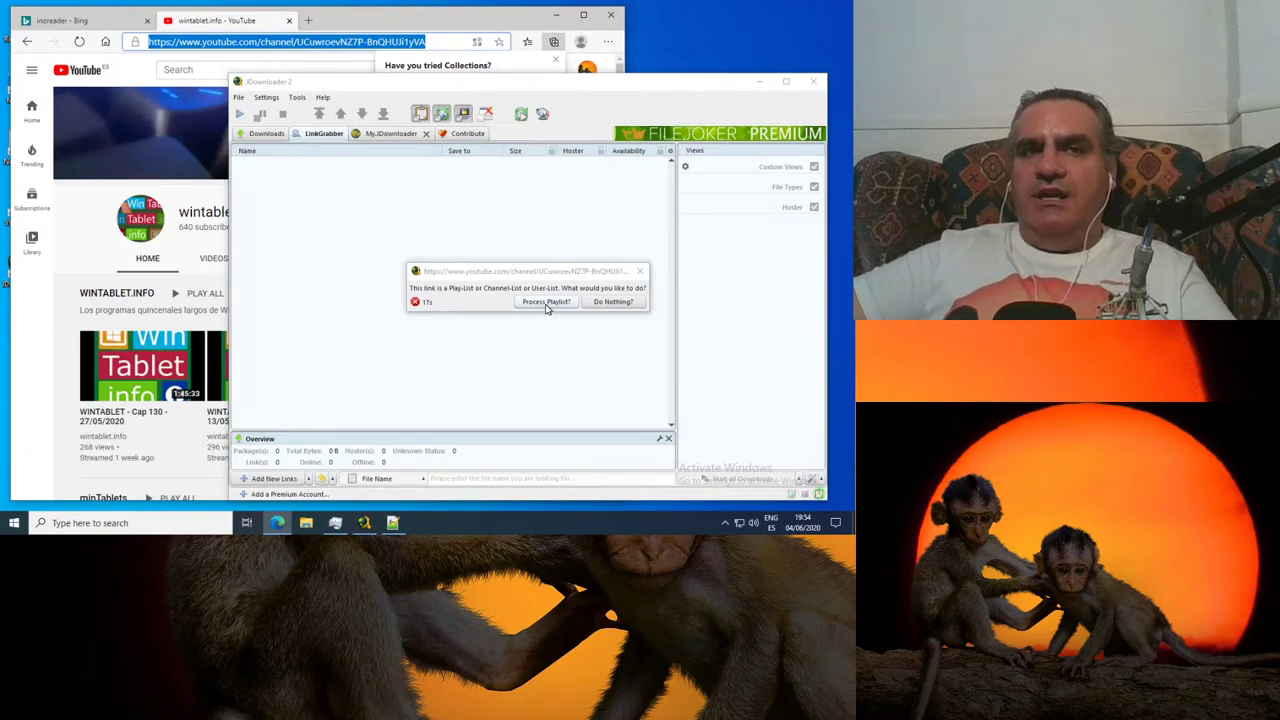
left_click(546, 304)
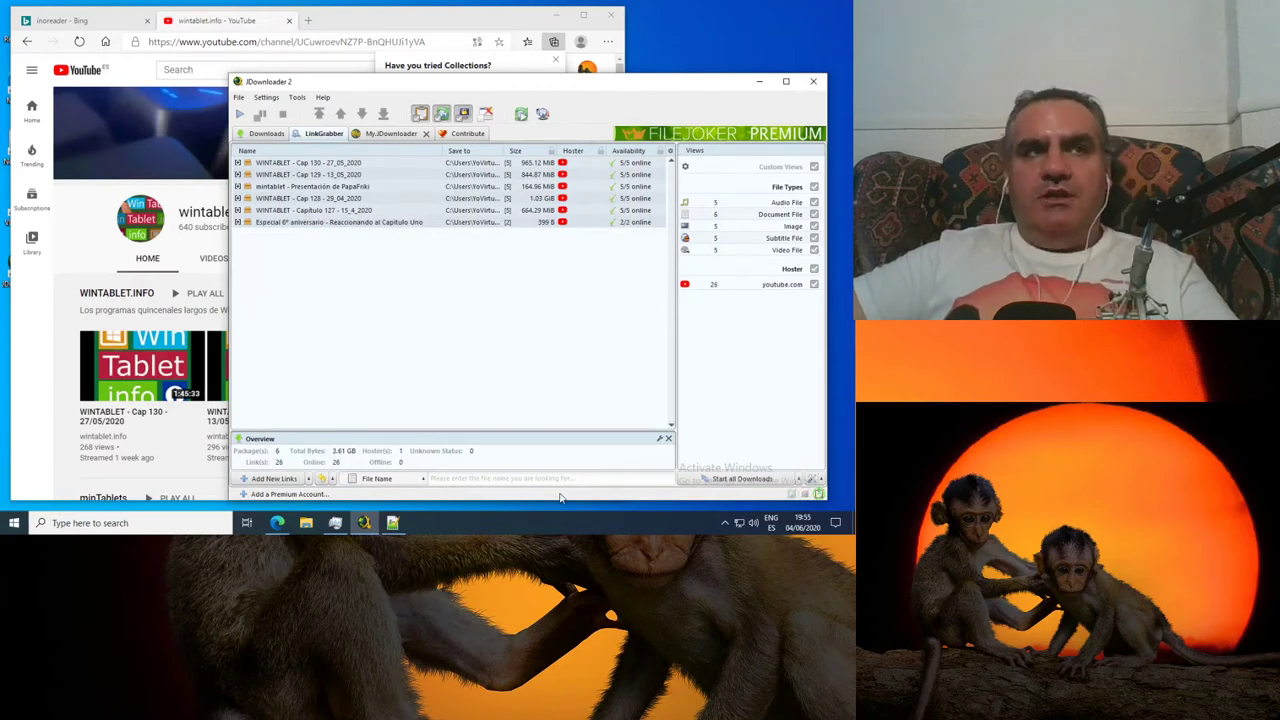
Step: Dismiss the browser's Collections prompt and abort all running link grabbing in JDownloader
left_click(87, 258)
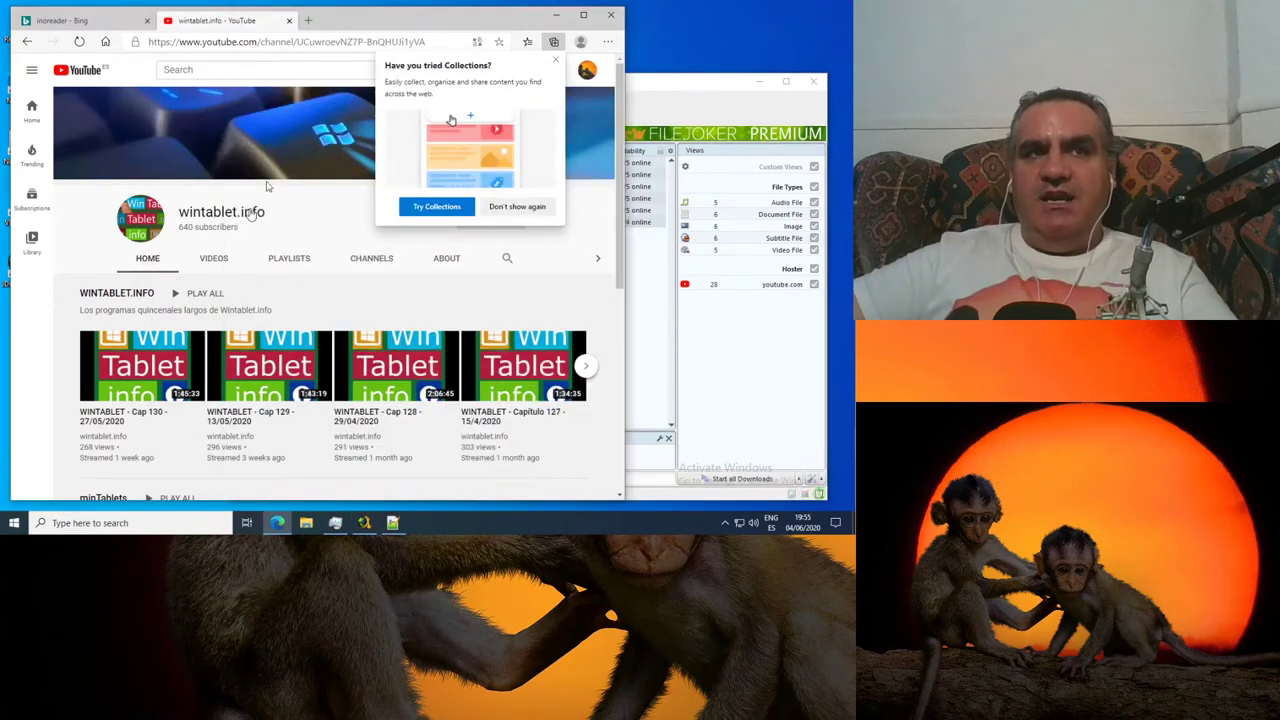
left_click(556, 62)
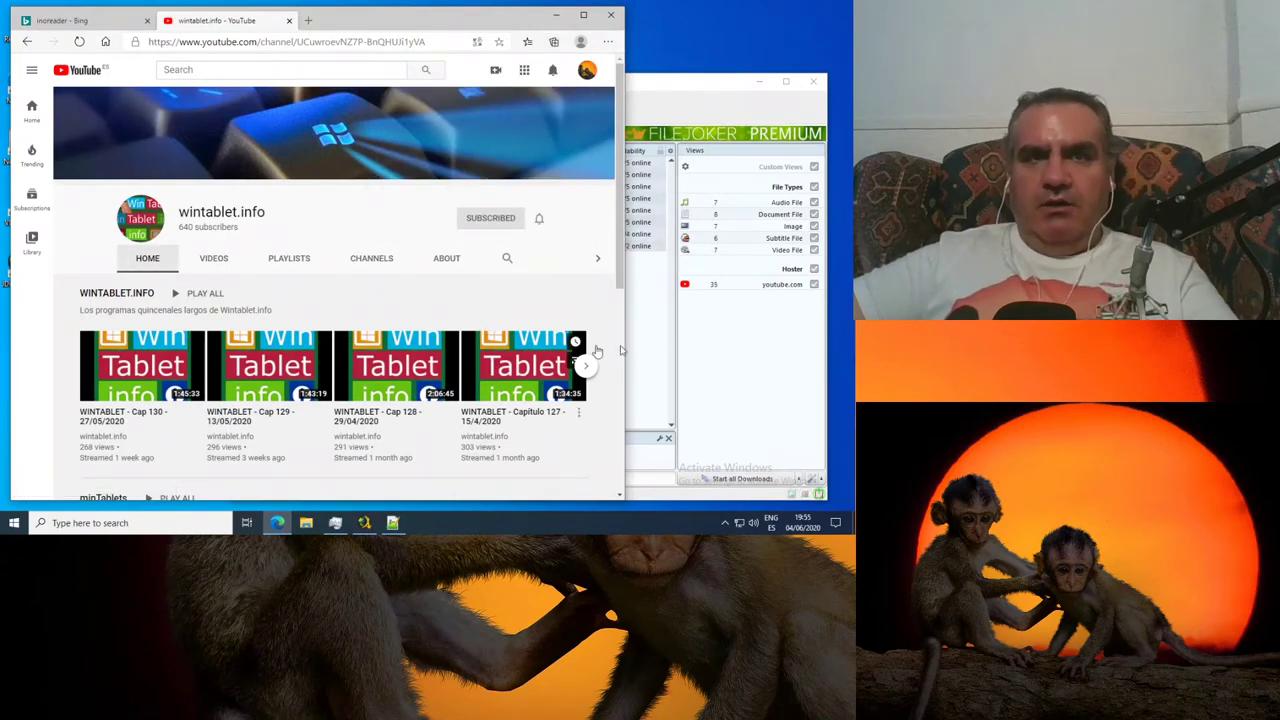
left_click(664, 366)
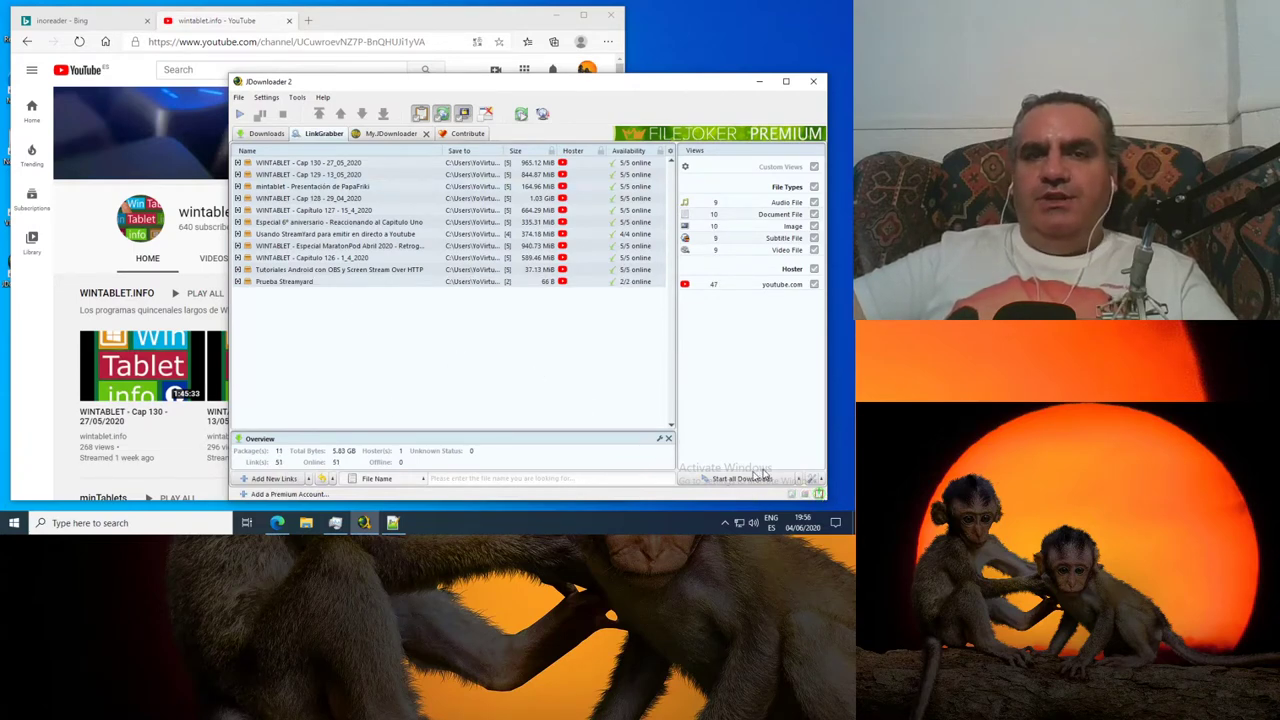
mouse_move(818, 494)
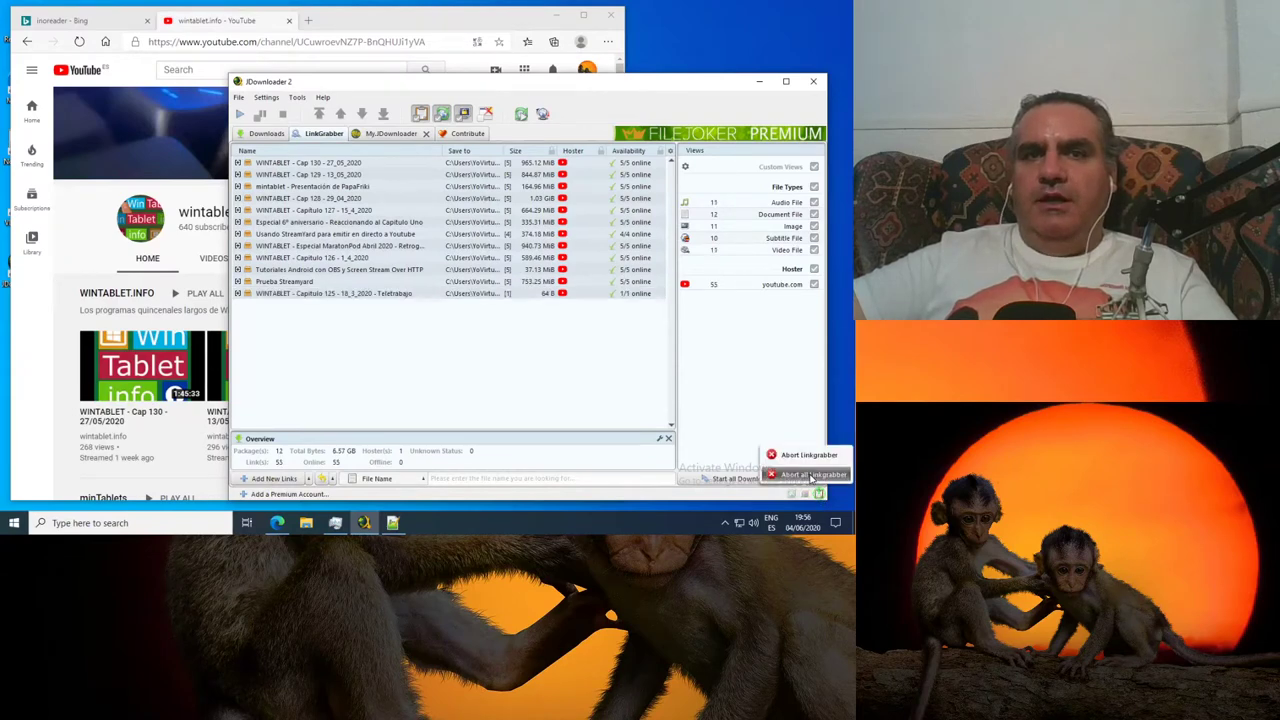
left_click(812, 476)
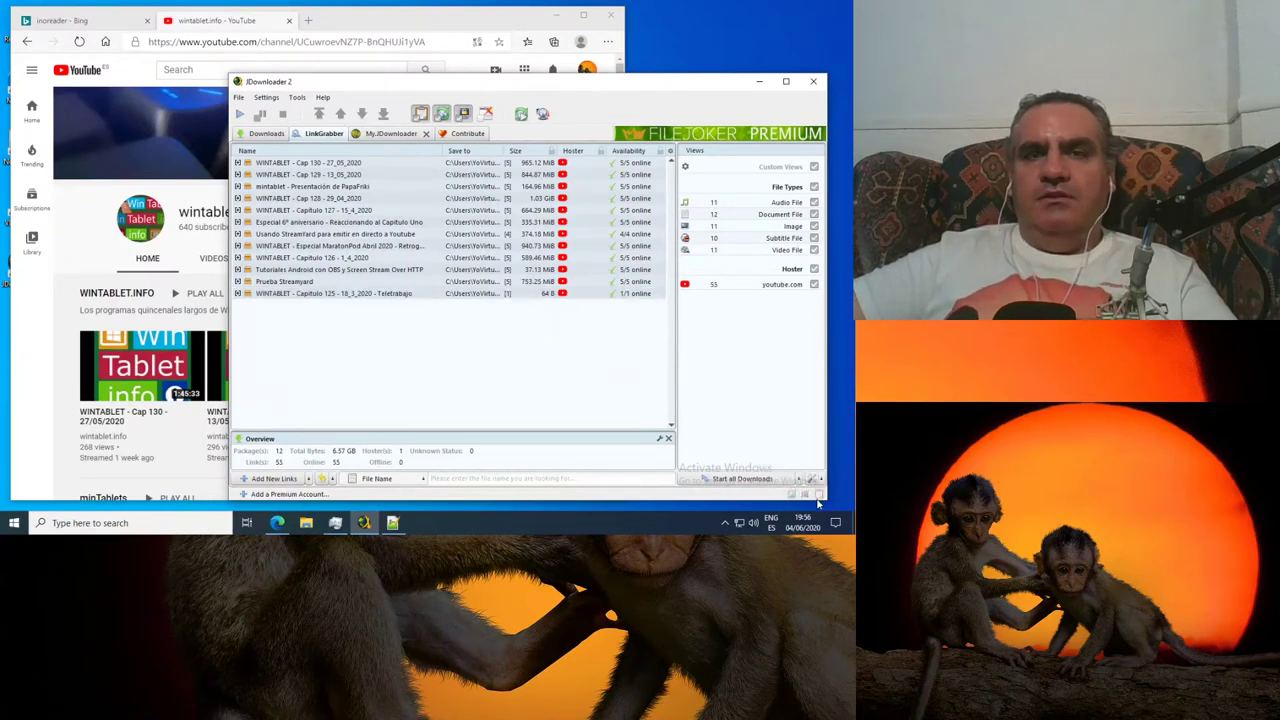
Step: Select all the grabbed packages and merge them into one new package named WINTABLET
left_click(330, 293)
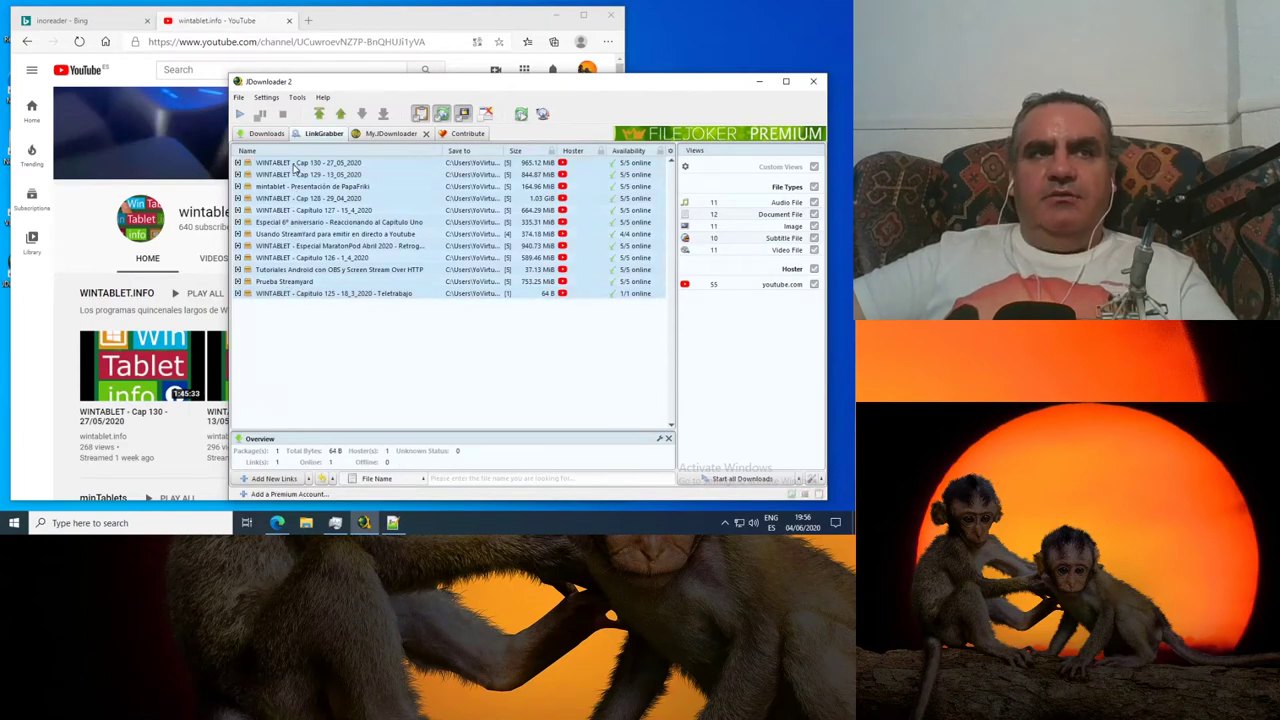
right_click(296, 167)
mouse_move(392, 222)
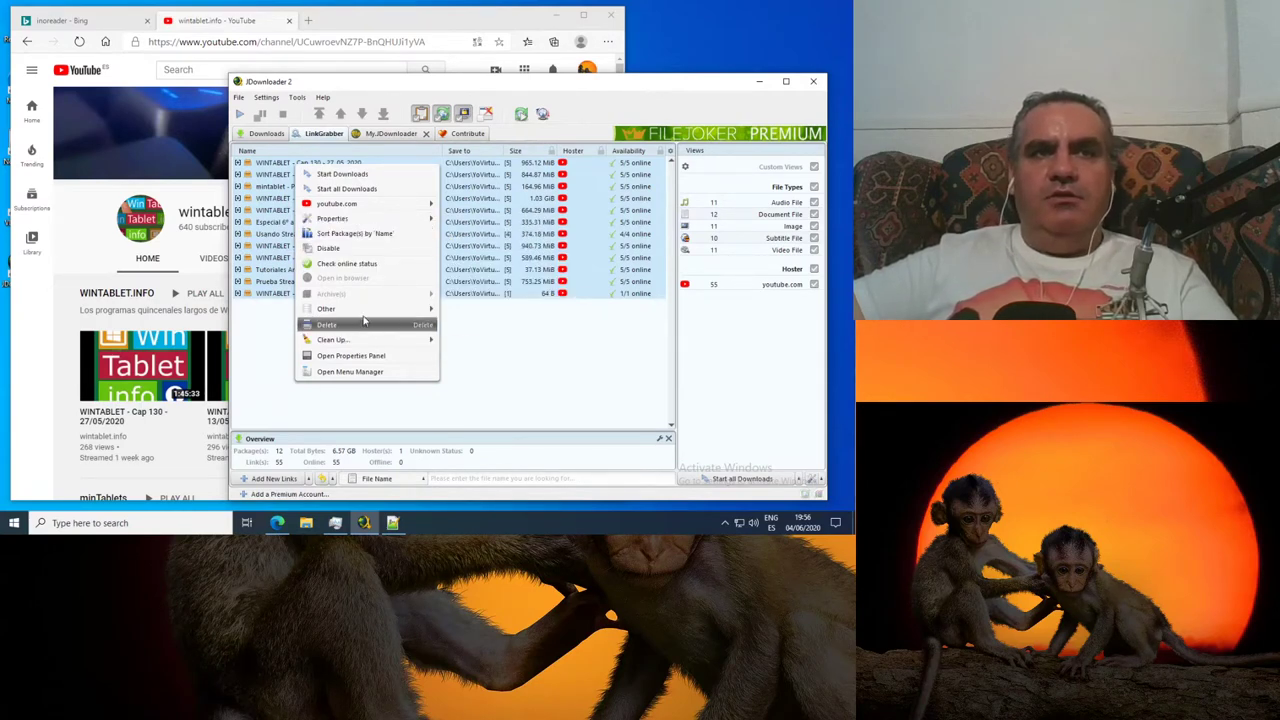
mouse_move(366, 309)
left_click(472, 336)
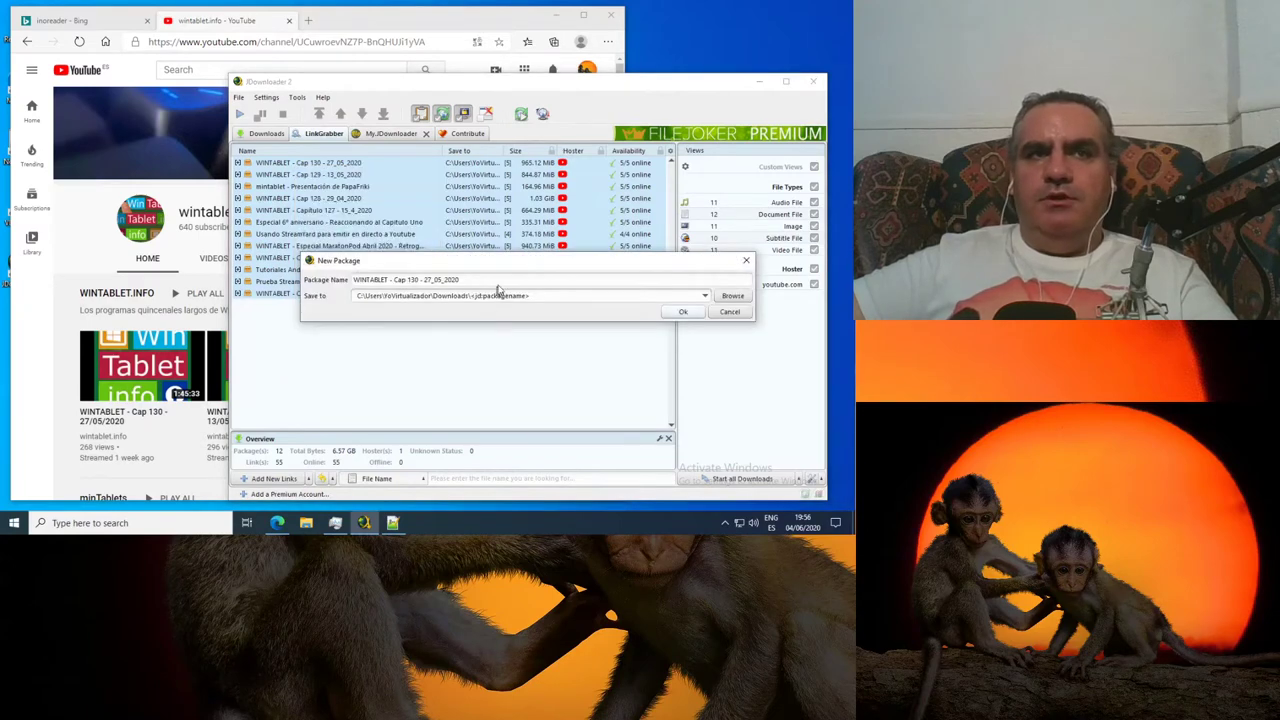
left_click(498, 282)
left_click_drag(390, 280, 597, 288)
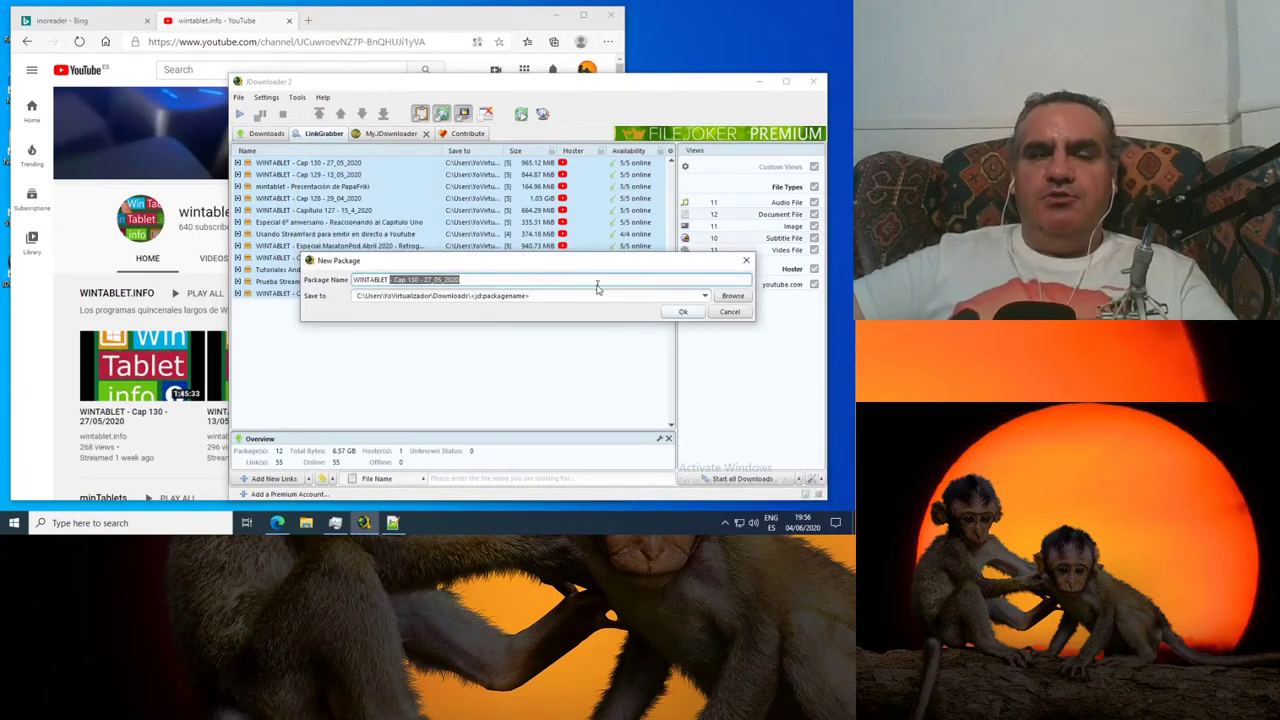
key("BackSpace")
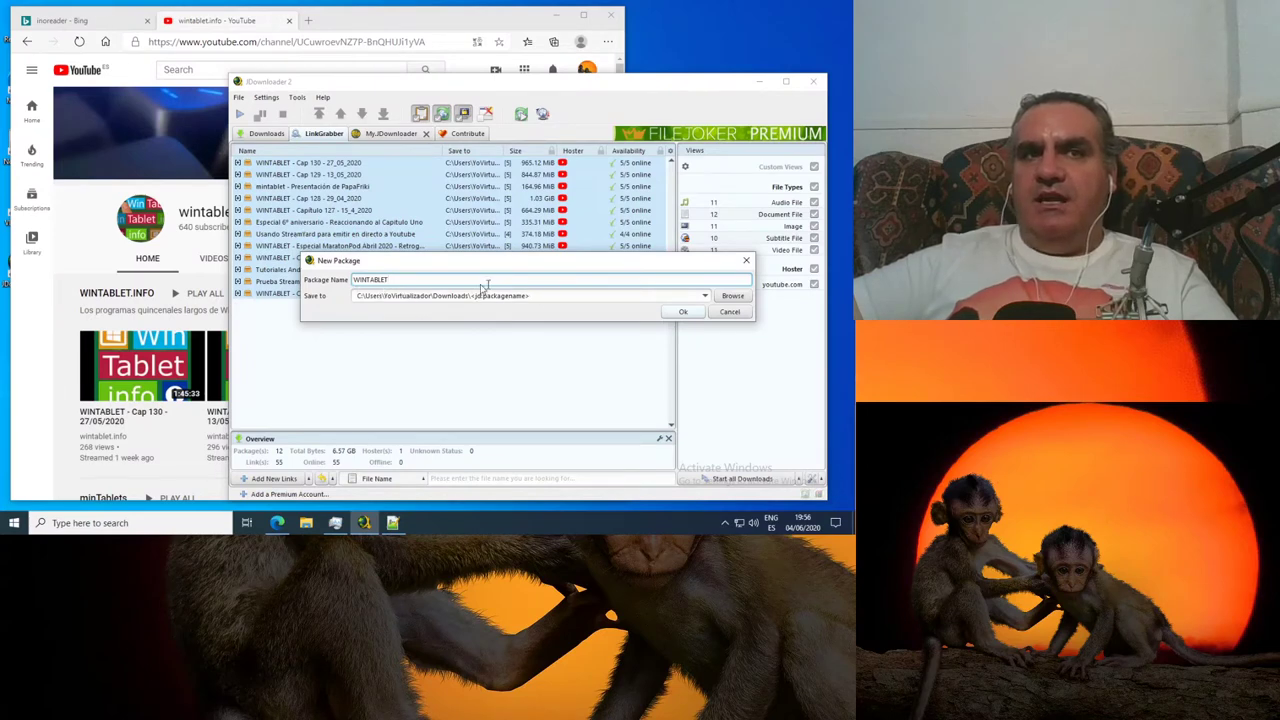
left_click(682, 312)
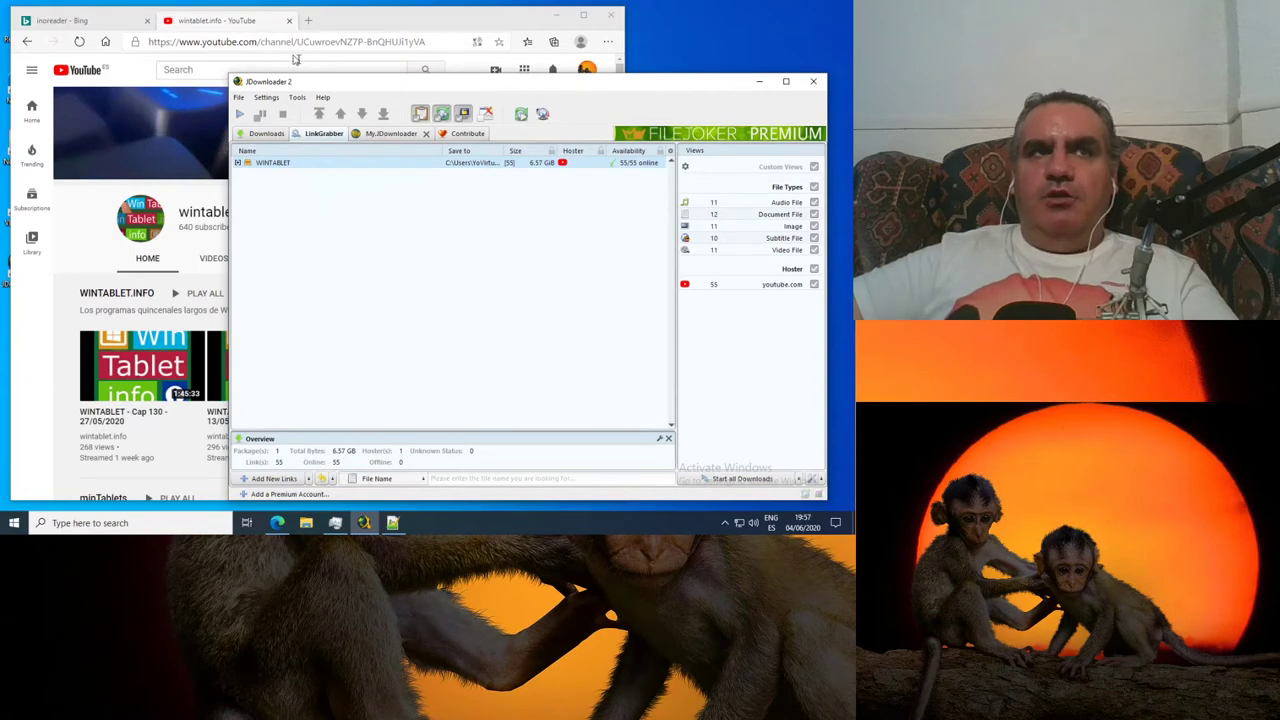
left_click_drag(268, 44, 445, 47)
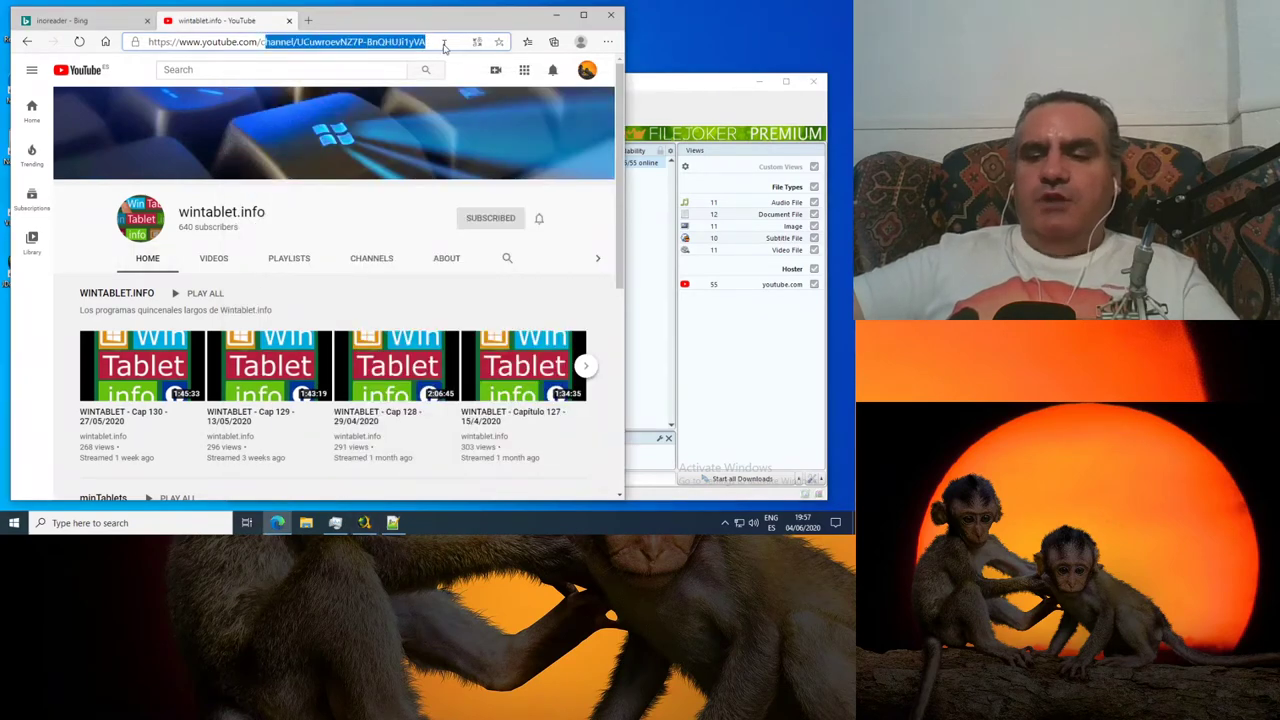
key("BackSpace")
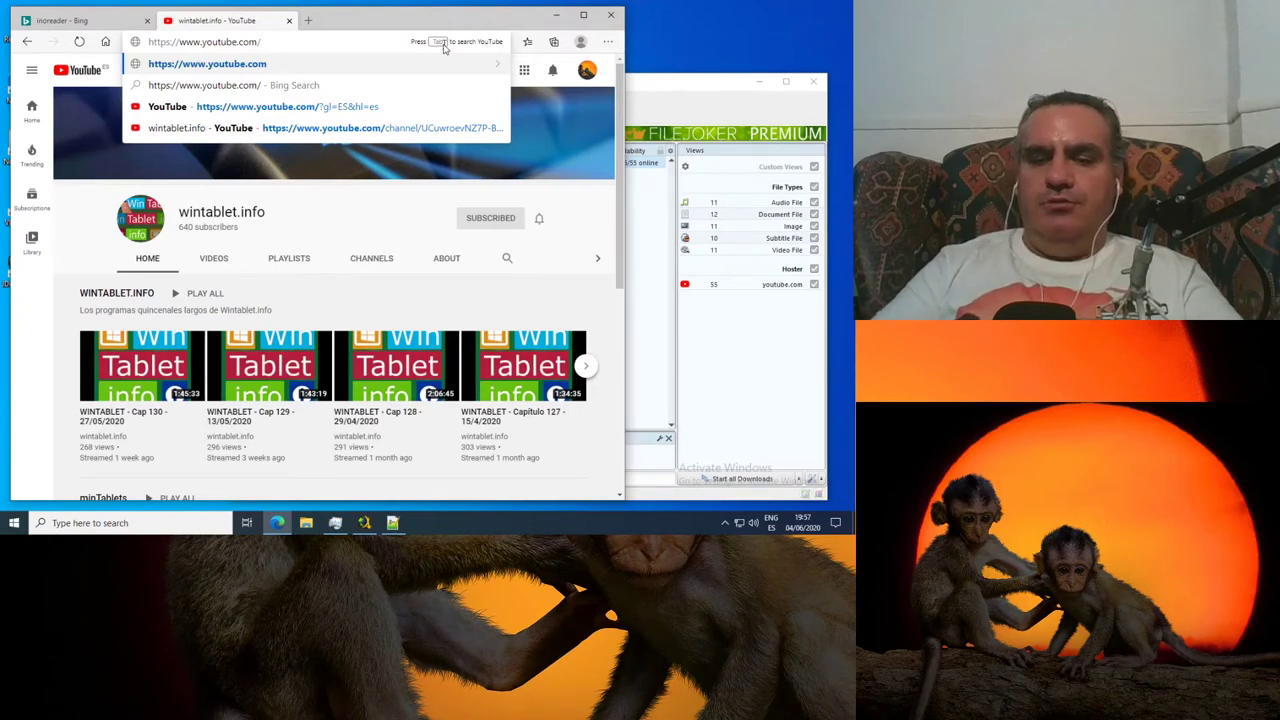
type("mara")
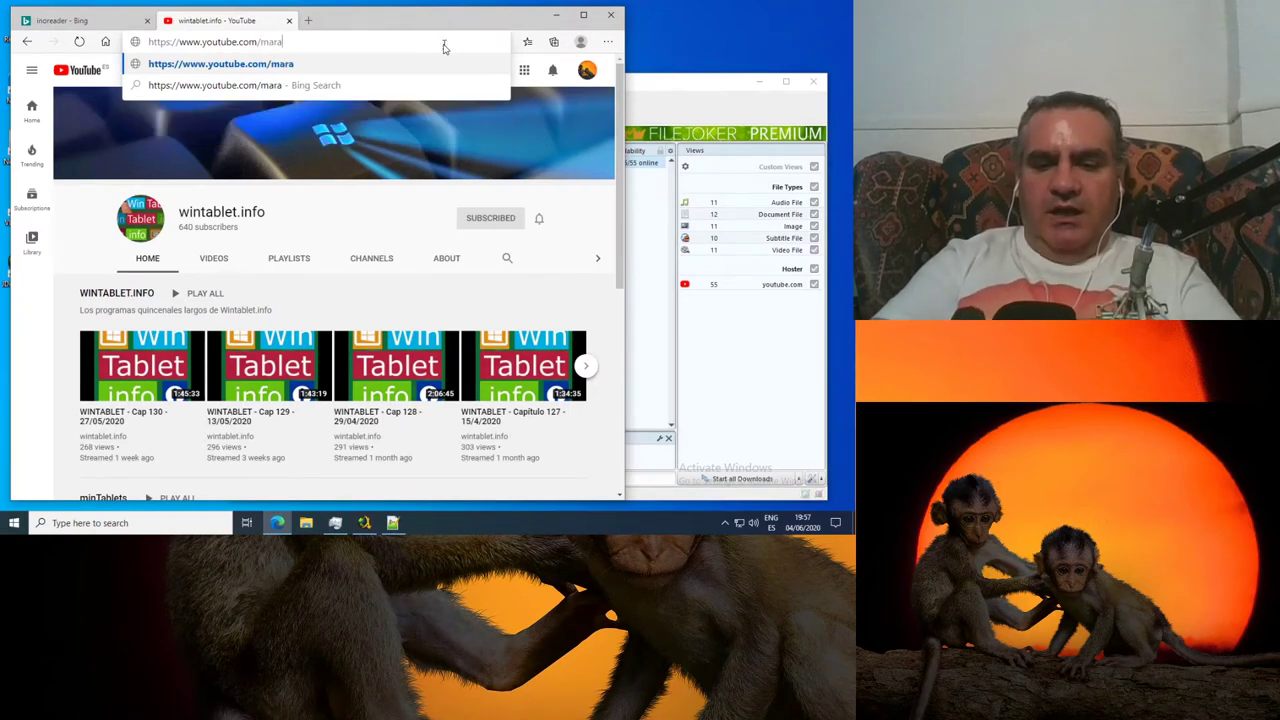
type("tonpod")
key("Return")
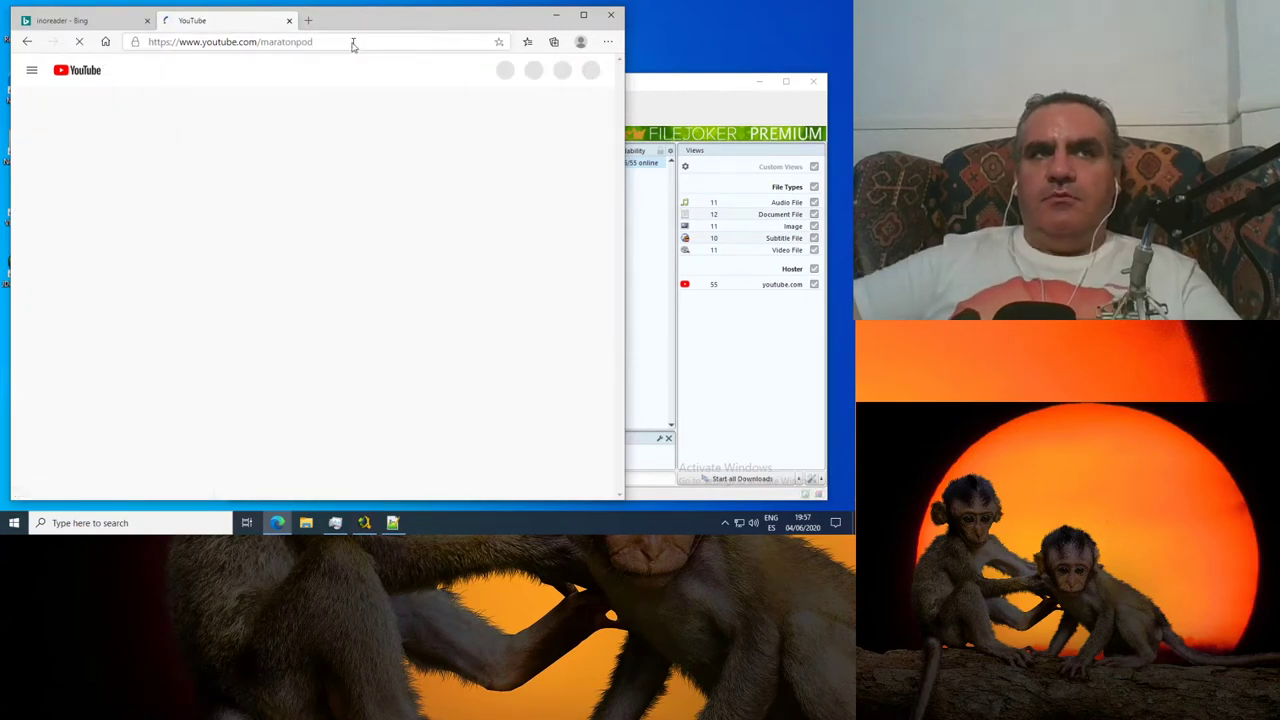
left_click(352, 45)
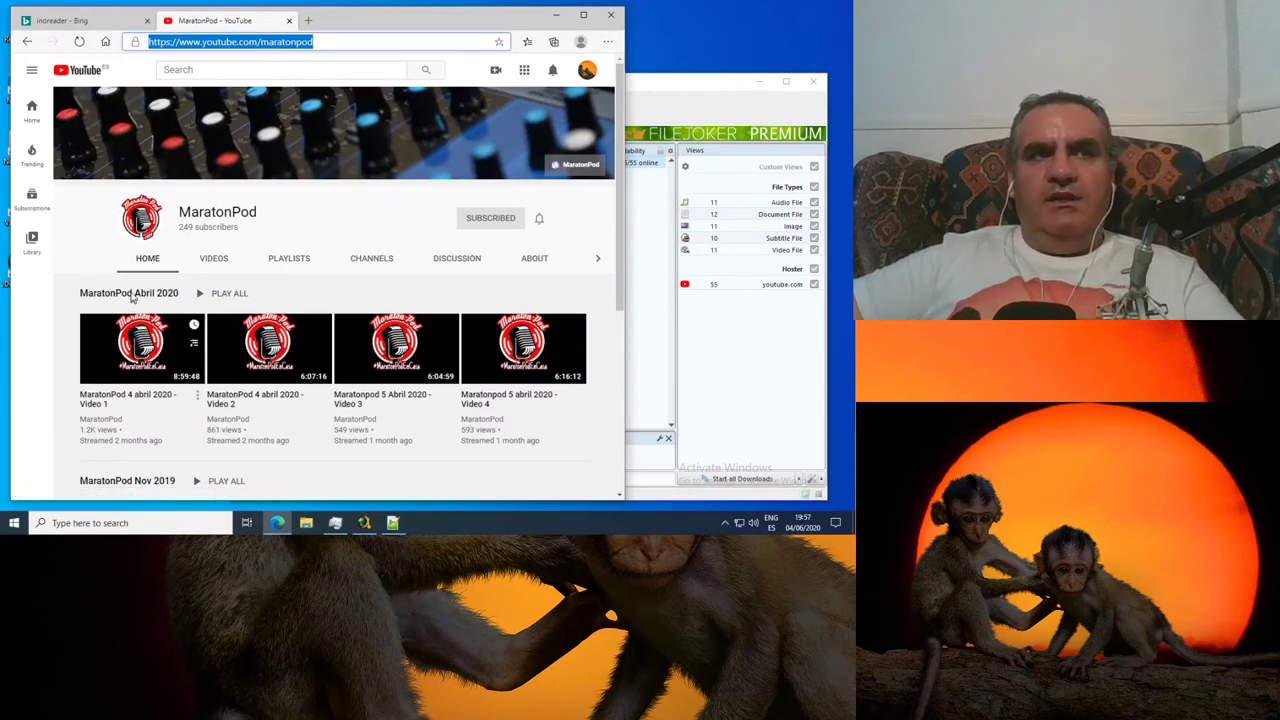
scroll(130, 297, "down", 3)
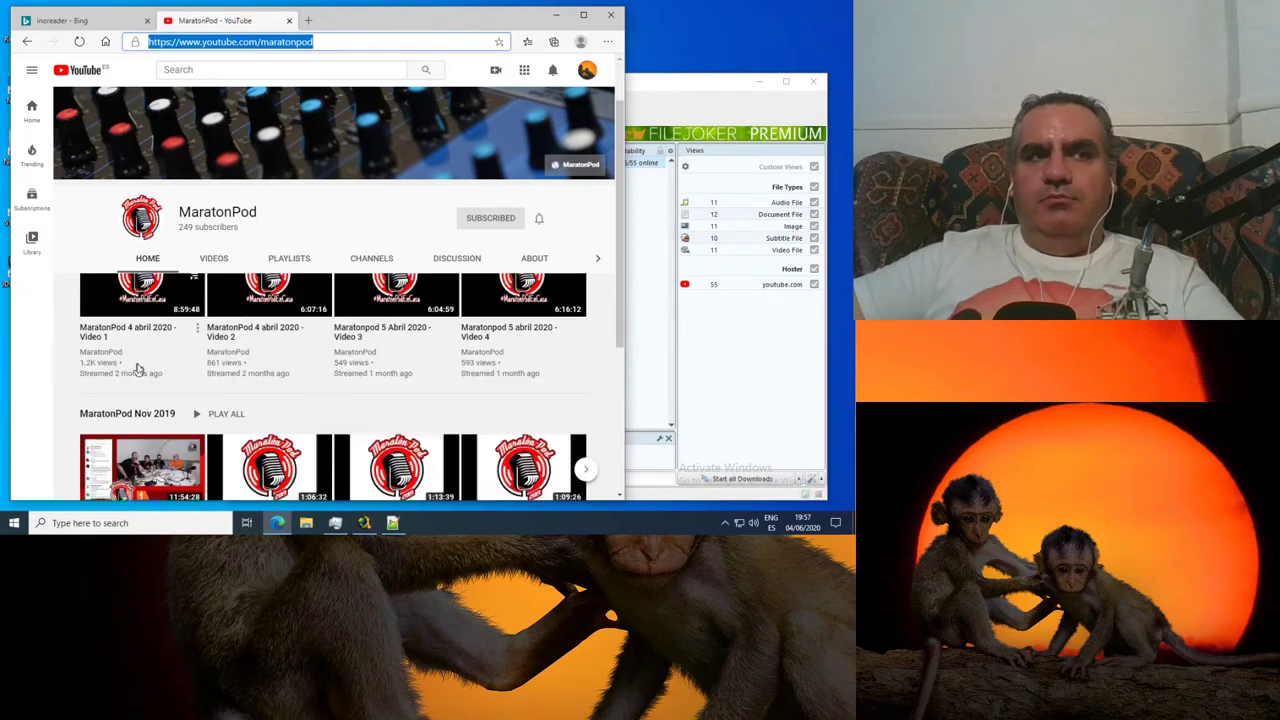
scroll(148, 352, "up", 2)
scroll(148, 352, "up", 2)
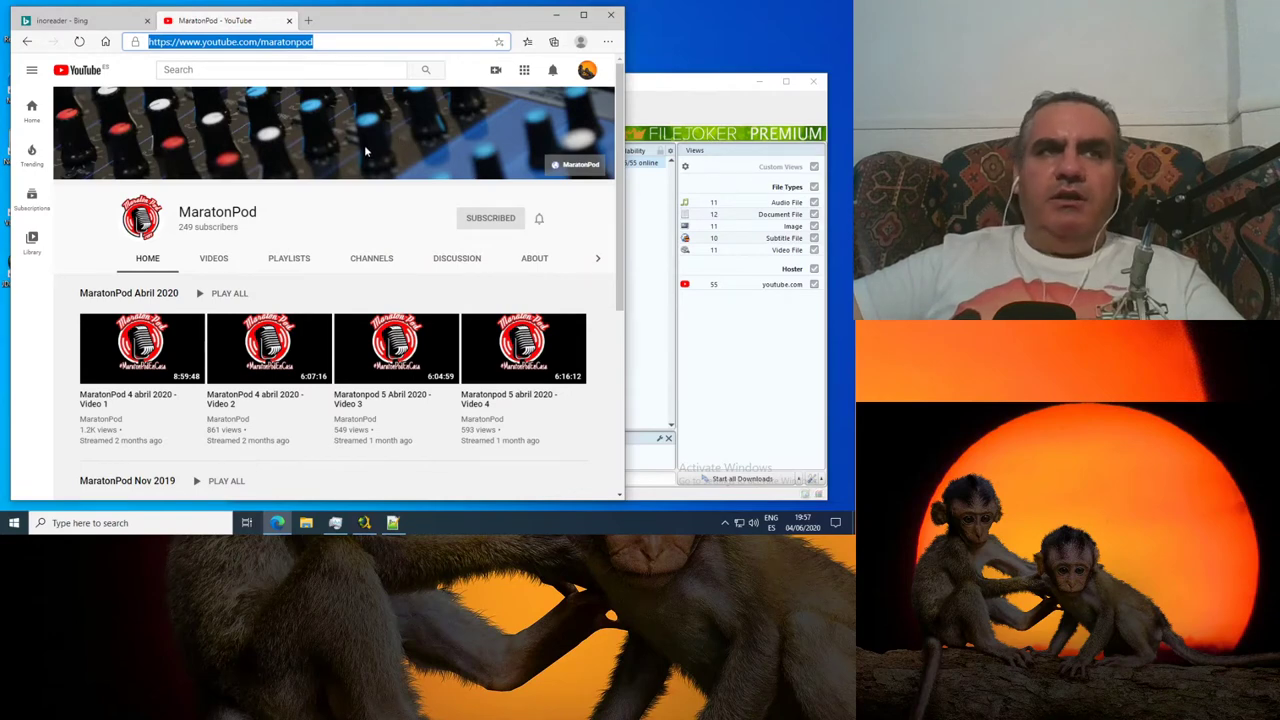
right_click(249, 45)
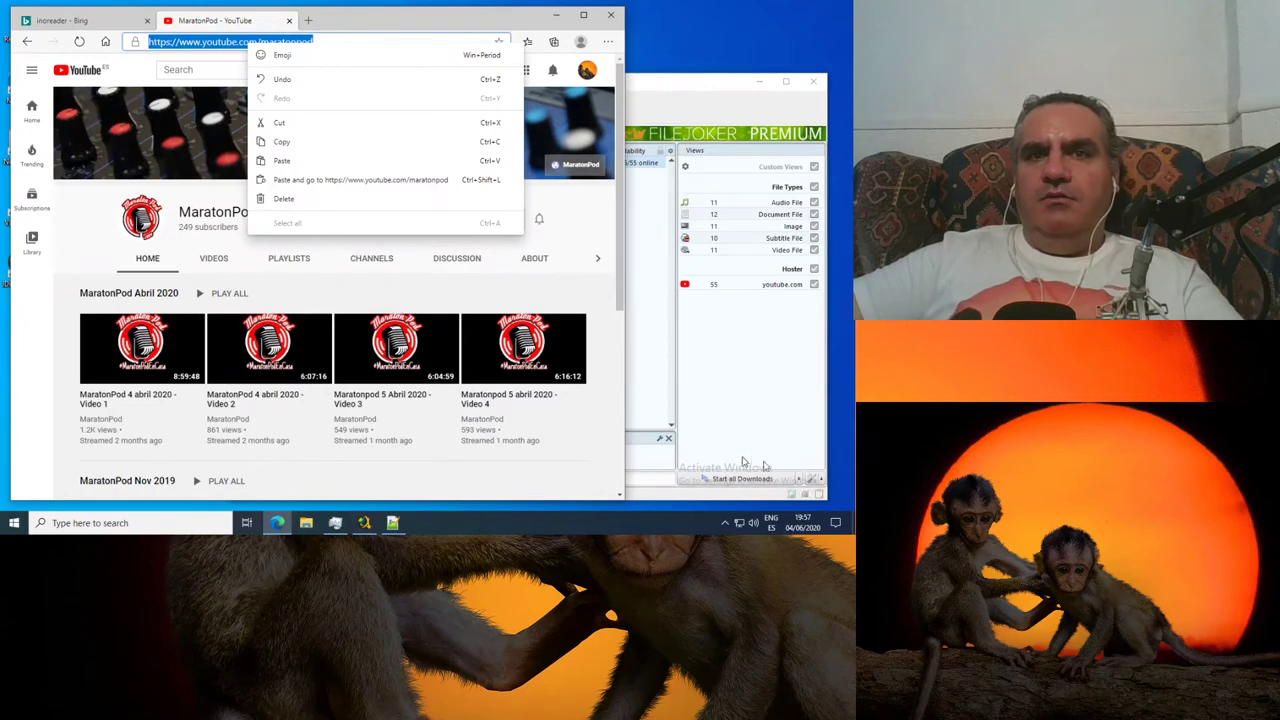
left_click(737, 383)
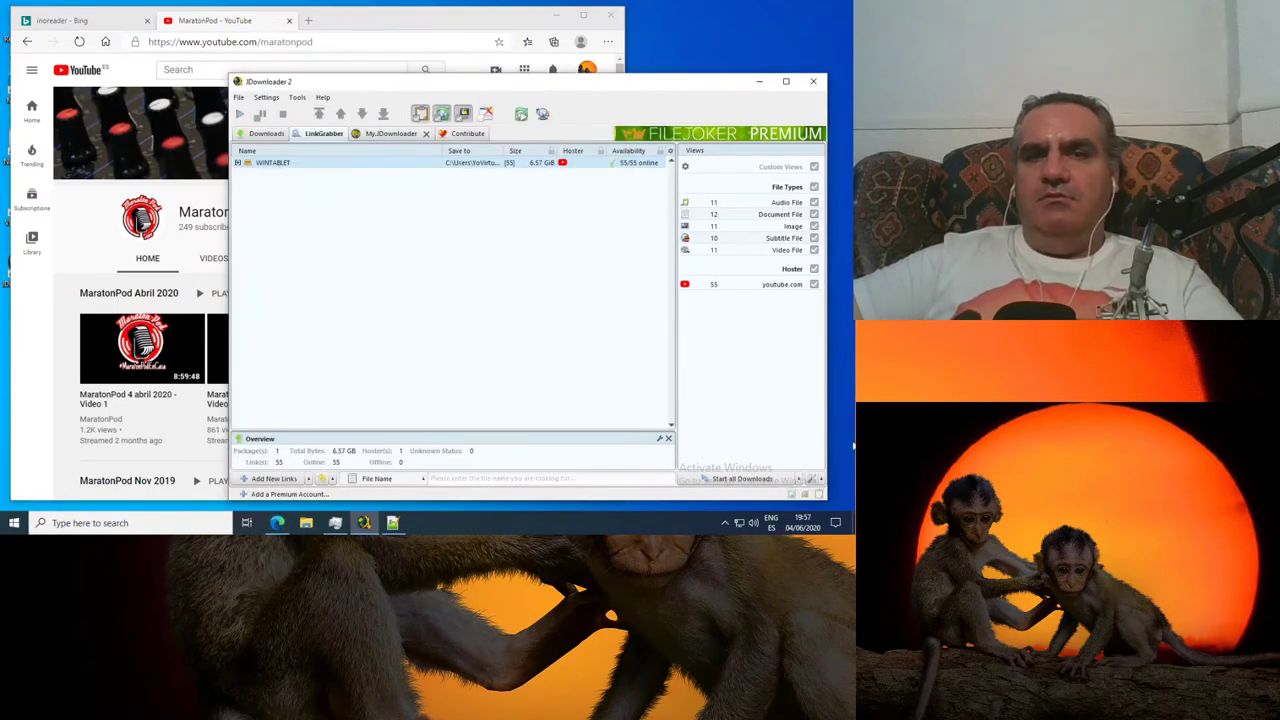
left_click(393, 42)
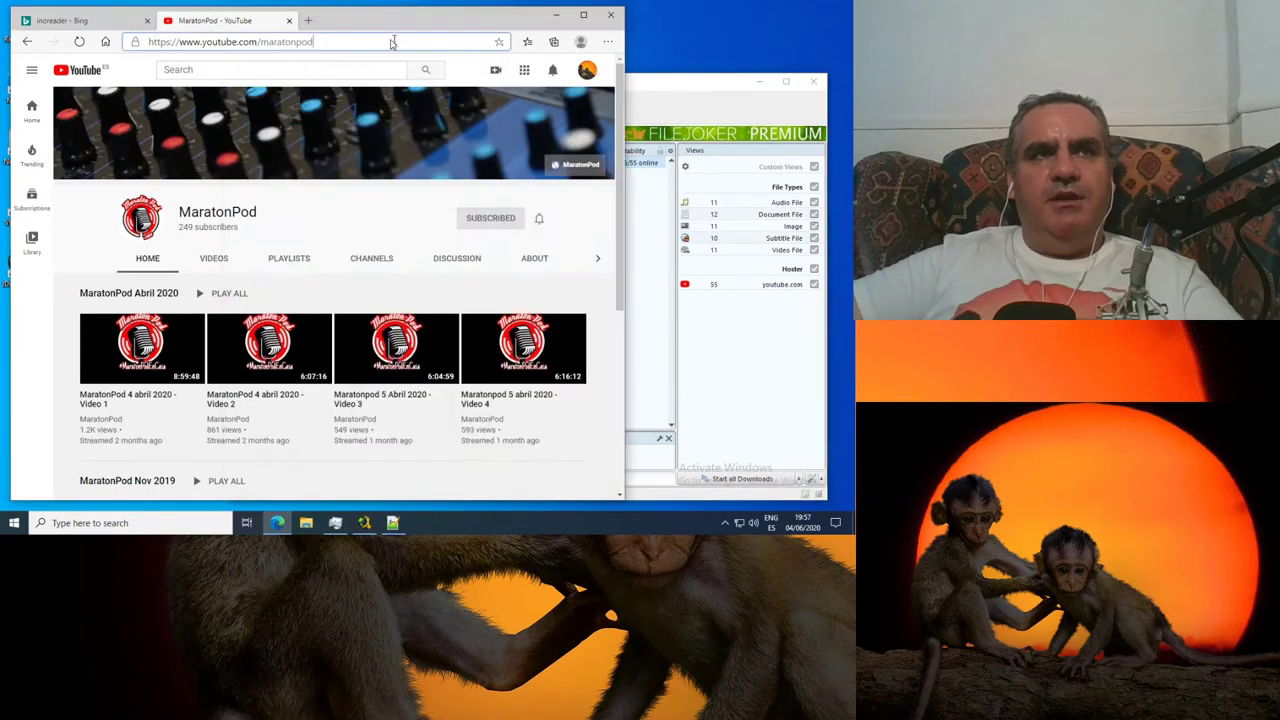
left_click_drag(393, 42, 100, 40)
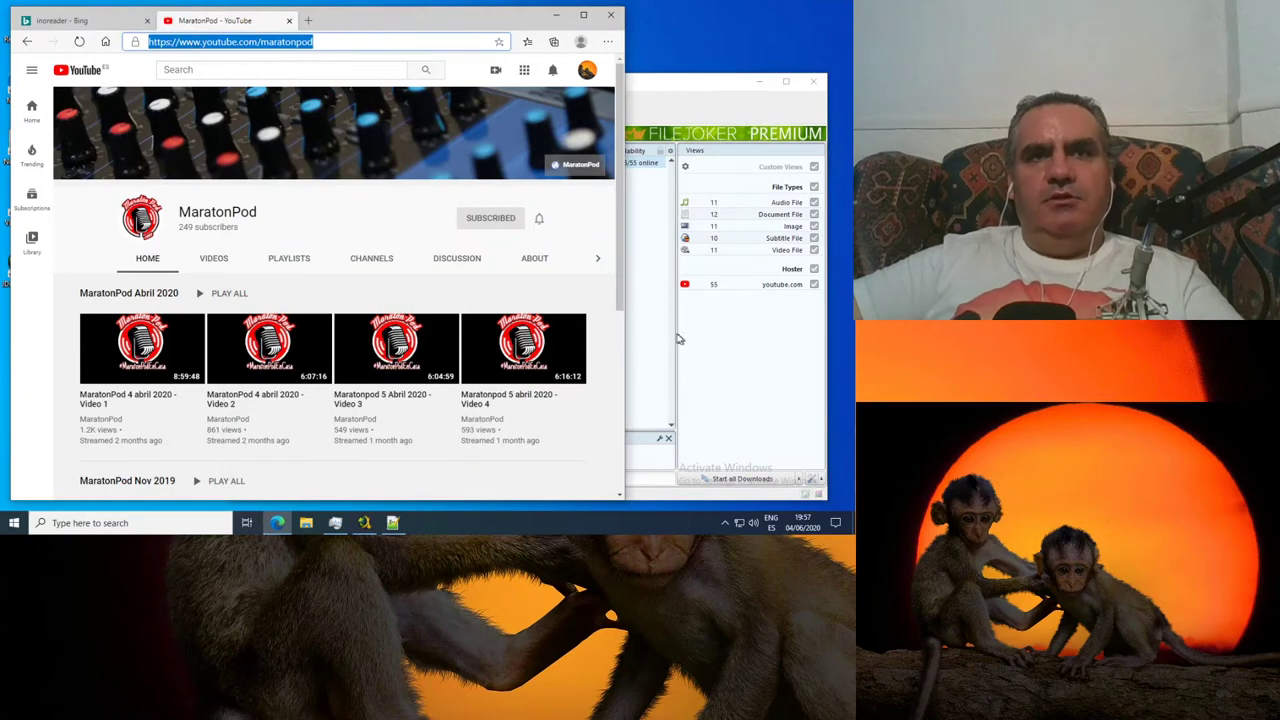
left_click(757, 378)
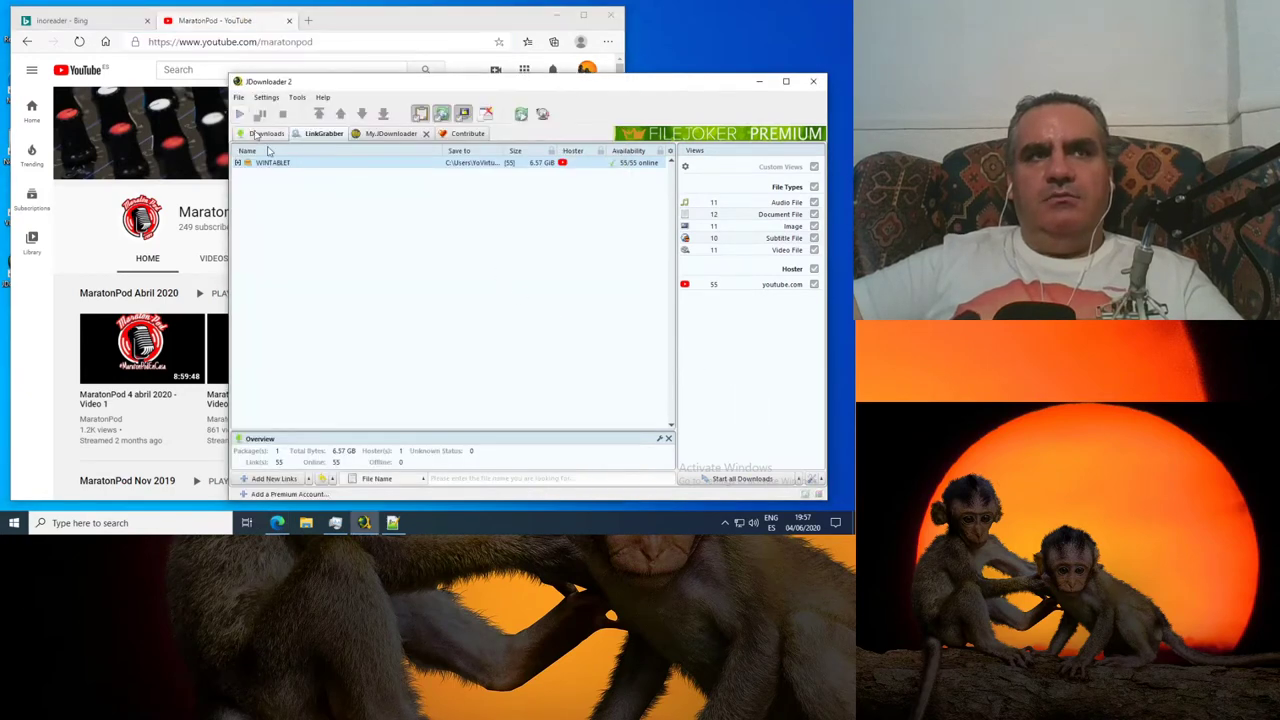
Step: Paste the copied channel link into the LinkGrabber list and have it processed as a playlist
right_click(282, 252)
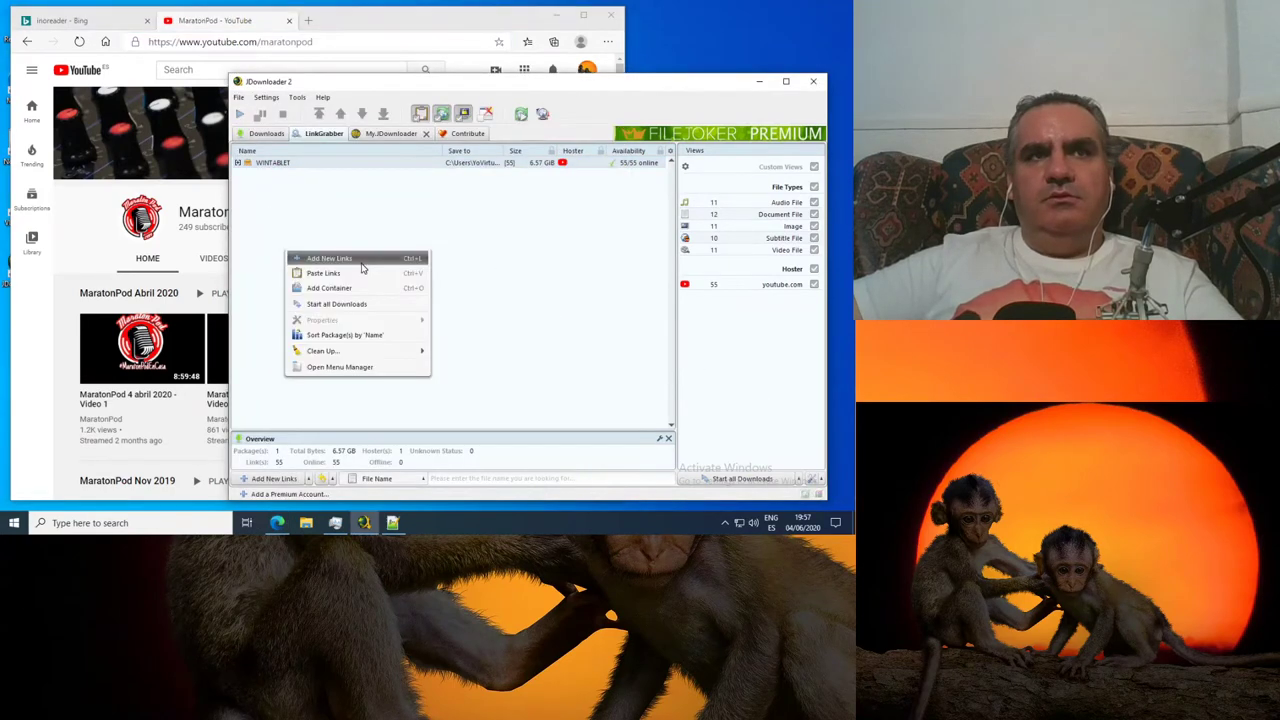
left_click(358, 273)
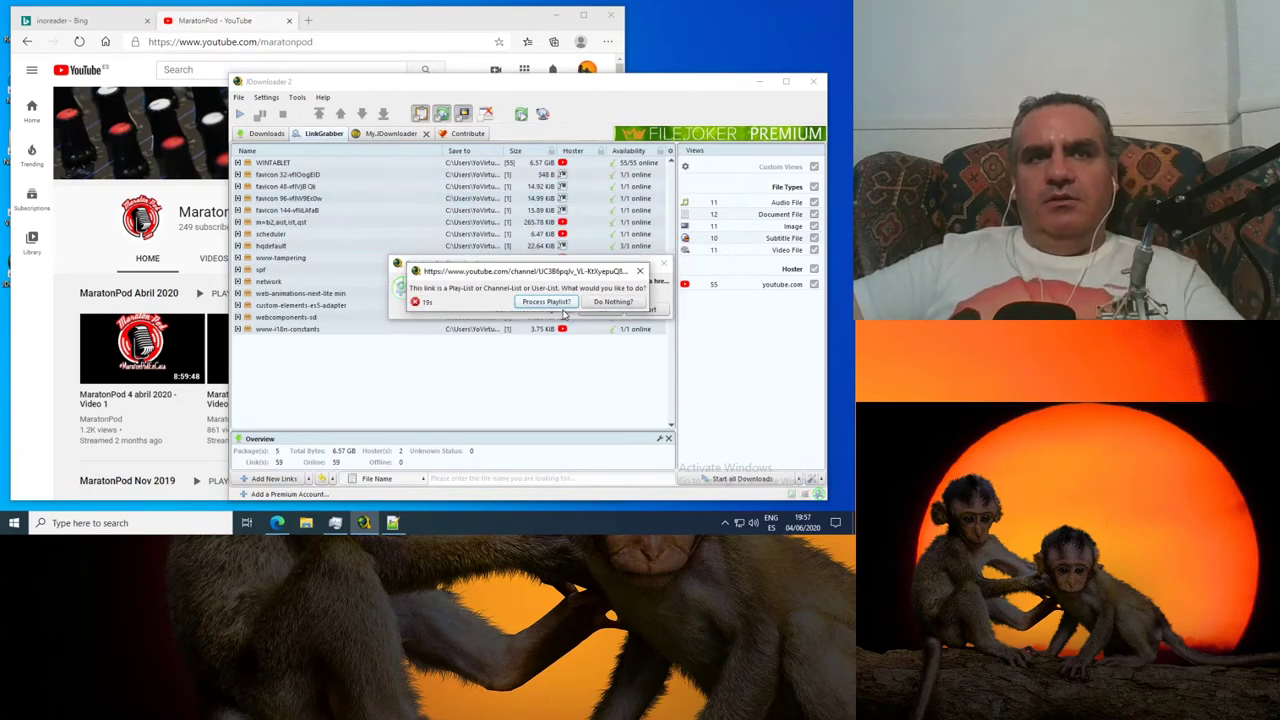
left_click(536, 303)
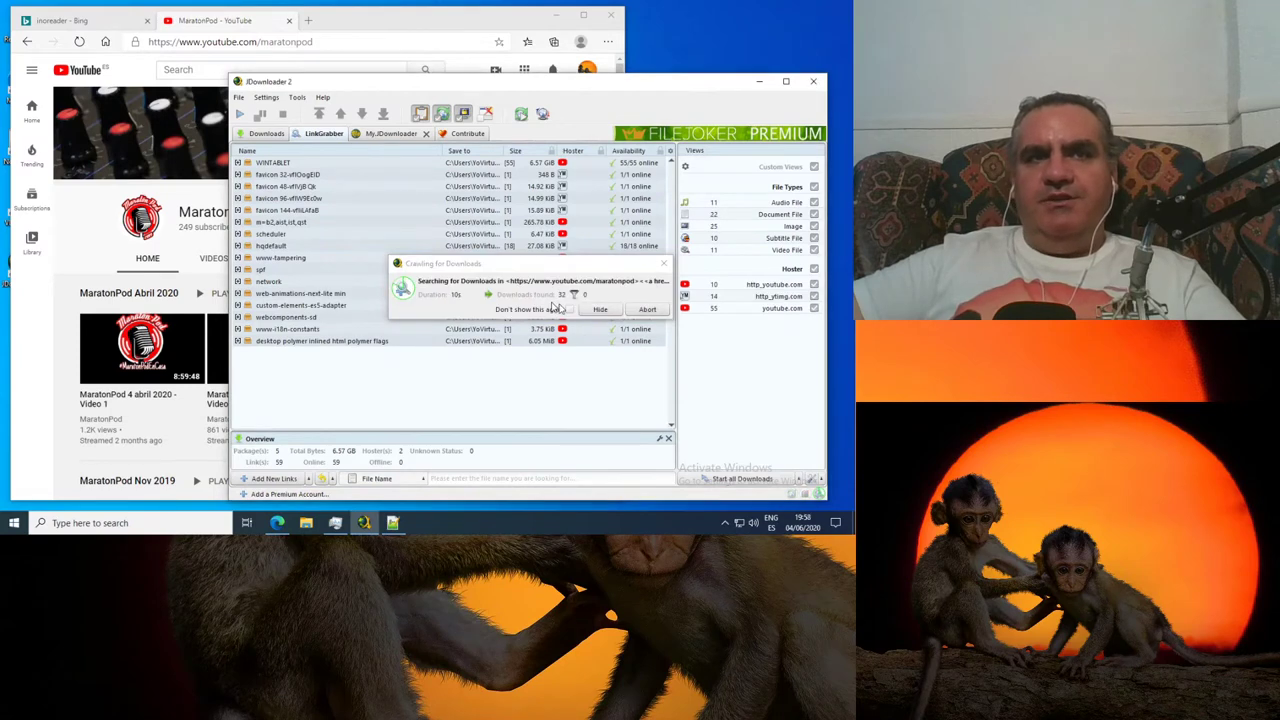
left_click(558, 303)
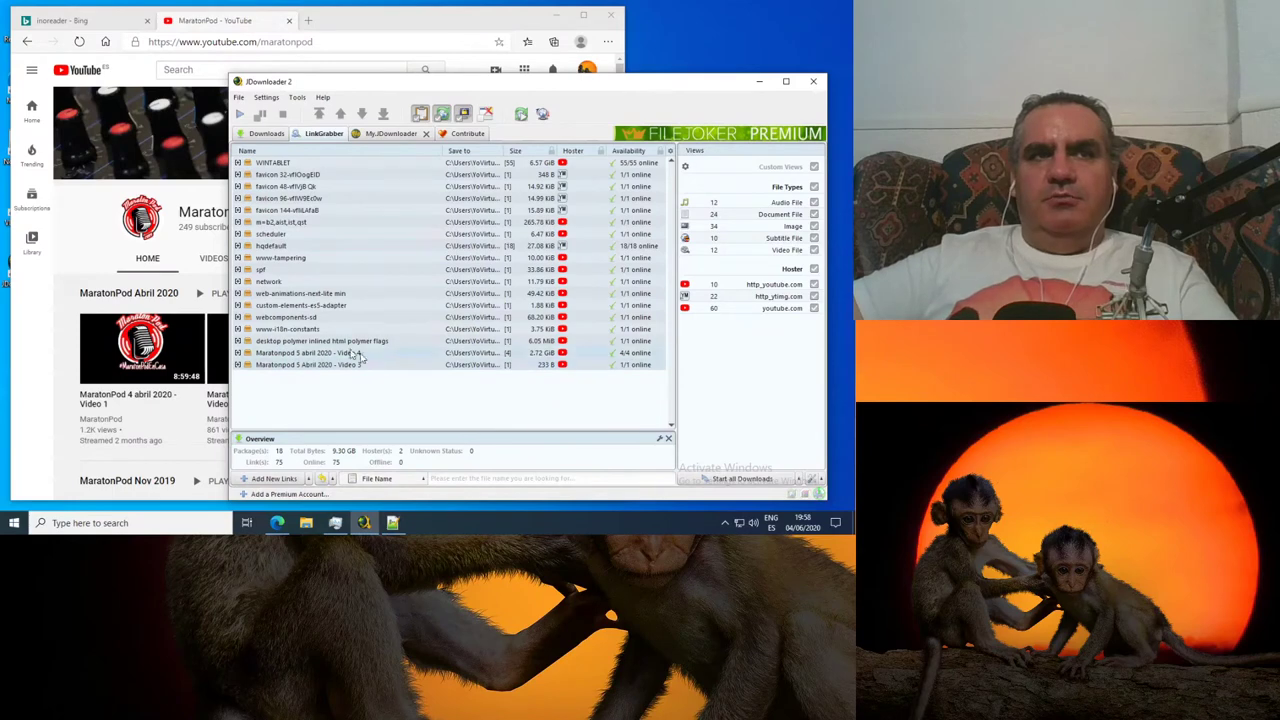
Step: Expand the WINTABLET package and widen its Variant column
left_click(293, 176)
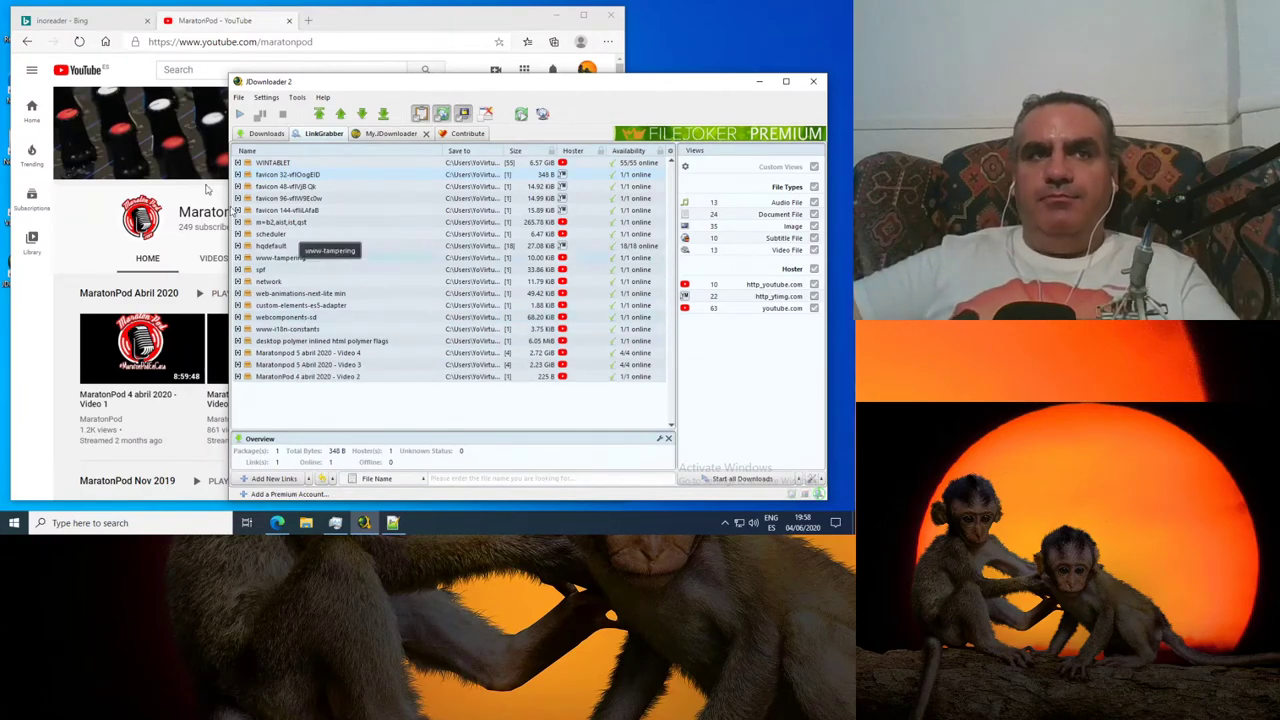
left_click(238, 162)
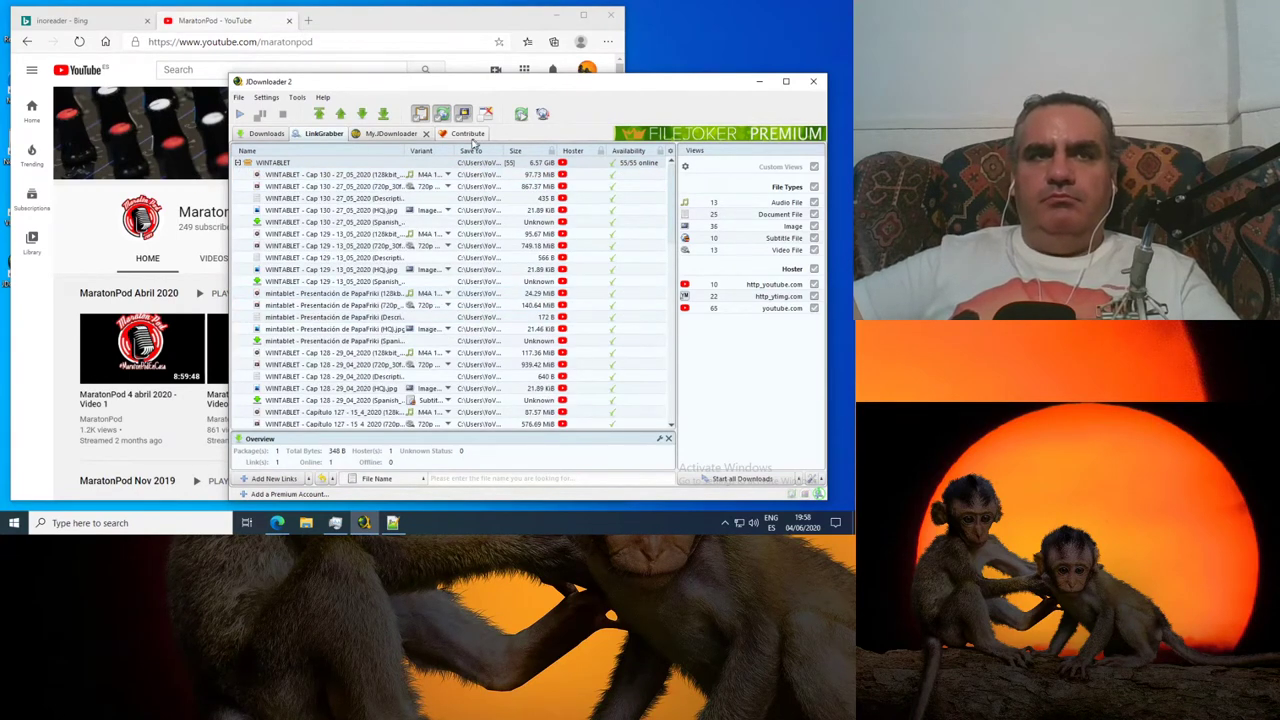
left_click_drag(455, 150, 489, 150)
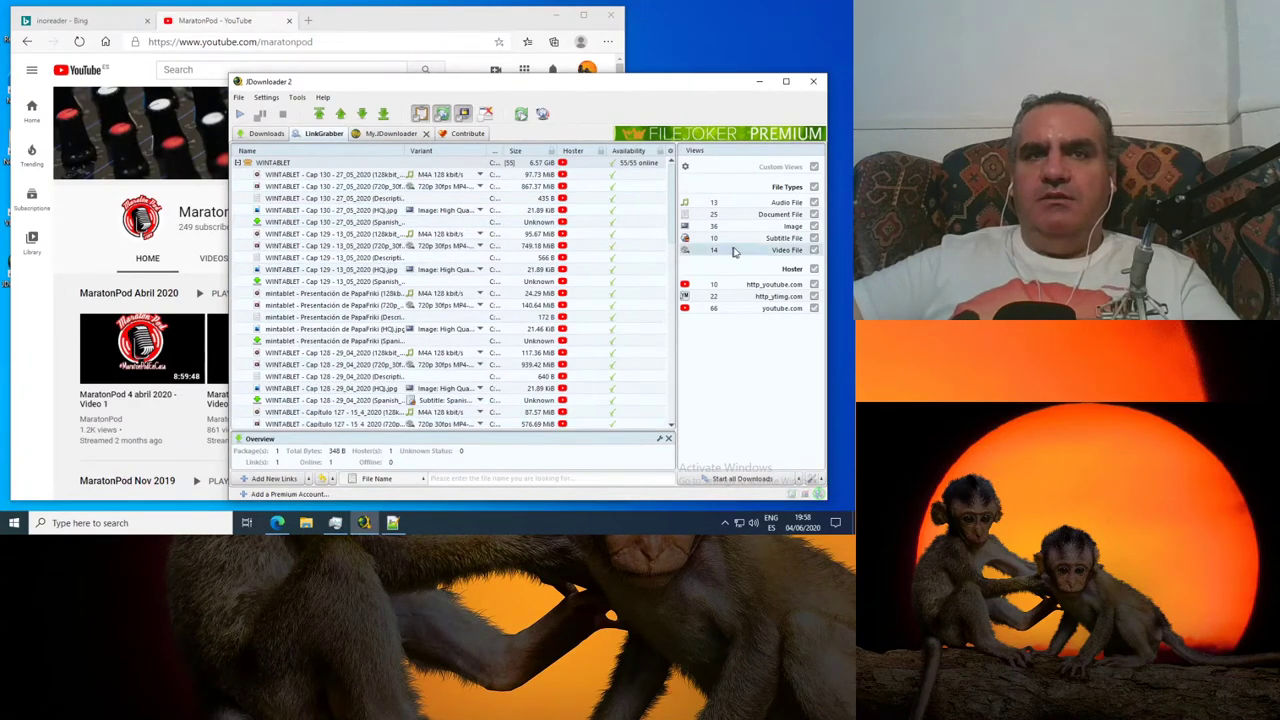
Step: Filter video, subtitle, image and document files out of the grabbed links, leaving only audio files listed
left_click(814, 250)
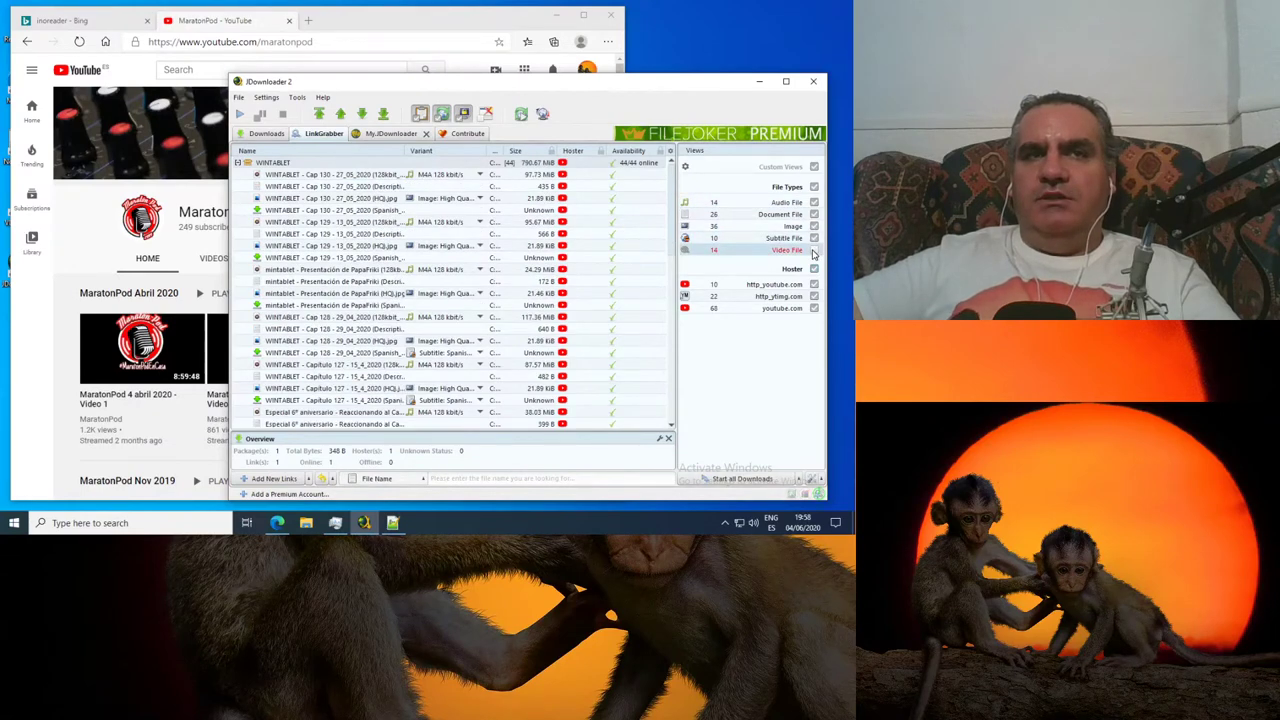
left_click(814, 250)
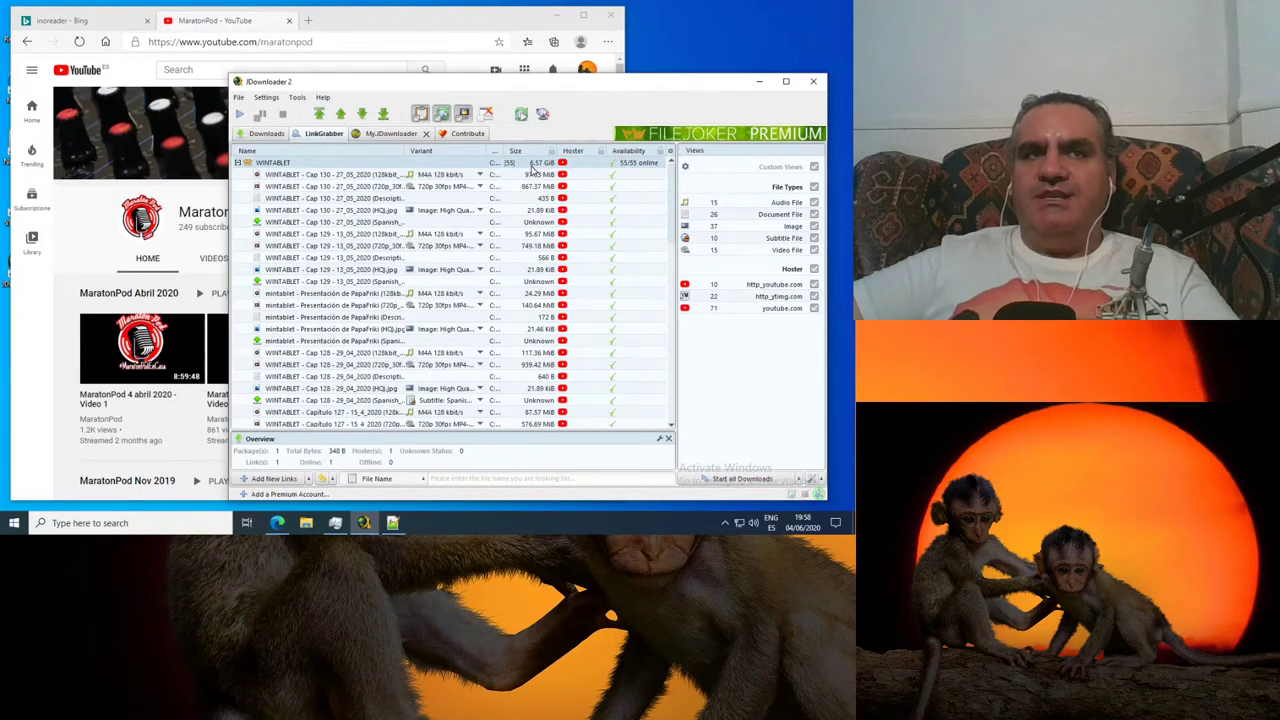
left_click(814, 250)
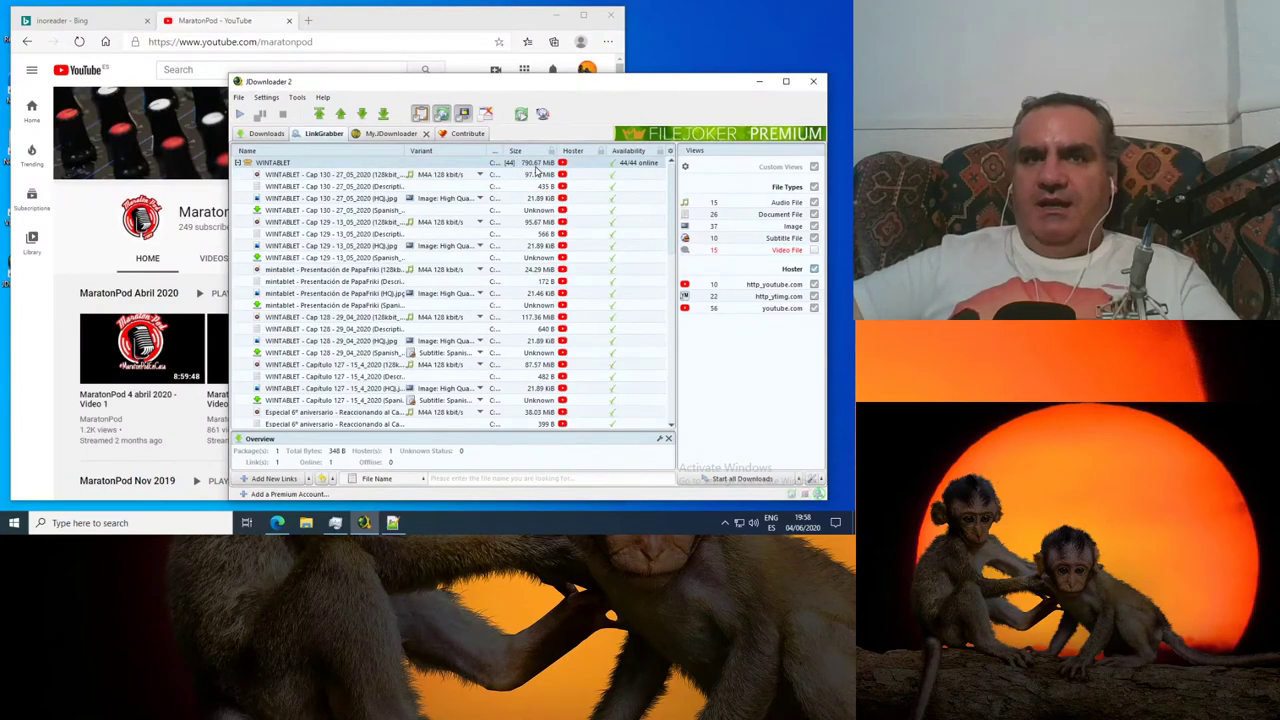
left_click(814, 238)
left_click(814, 226)
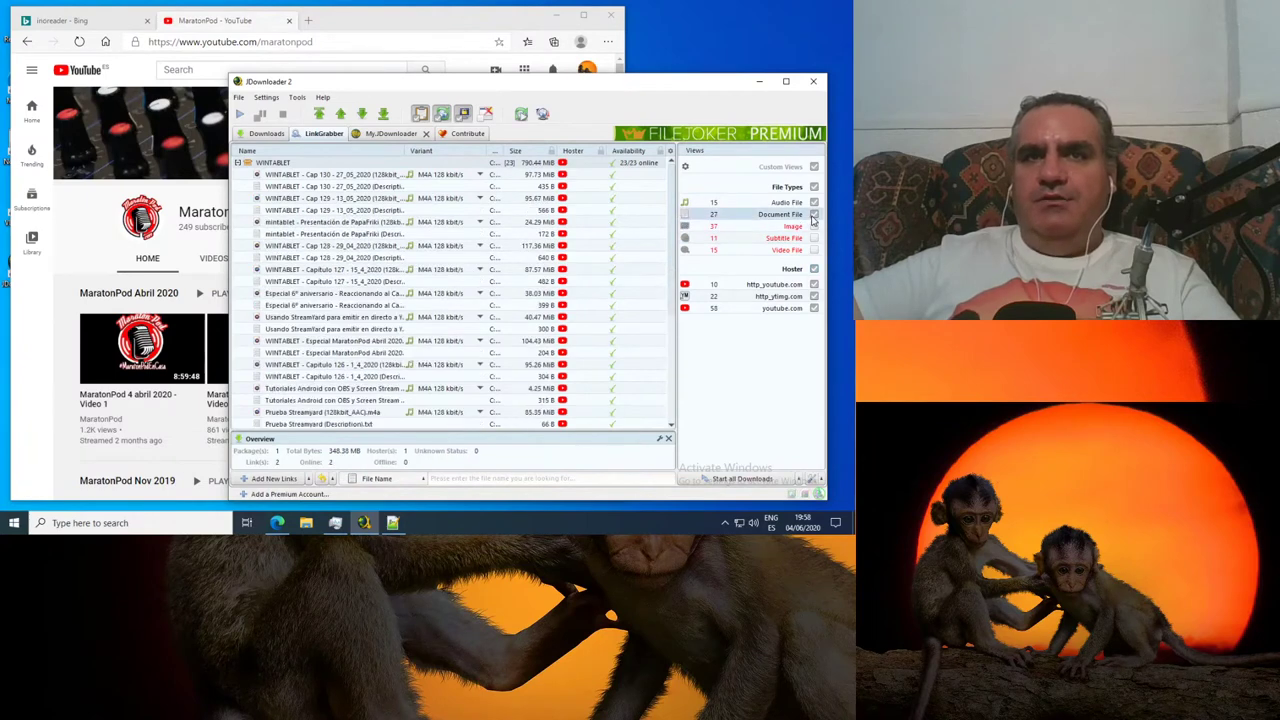
left_click(814, 214)
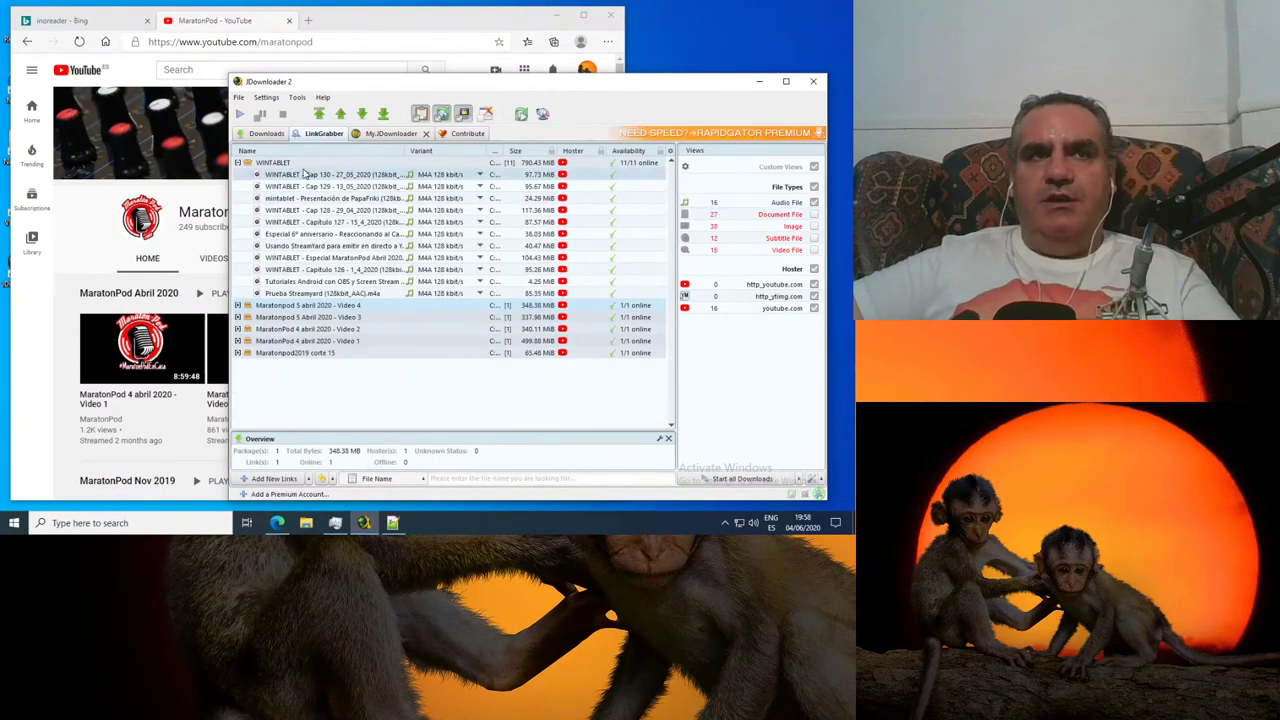
Step: Select the audio files in the WINTABLET package and list the variants offered for the Cap 130 audio file
left_click(328, 291, "shift")
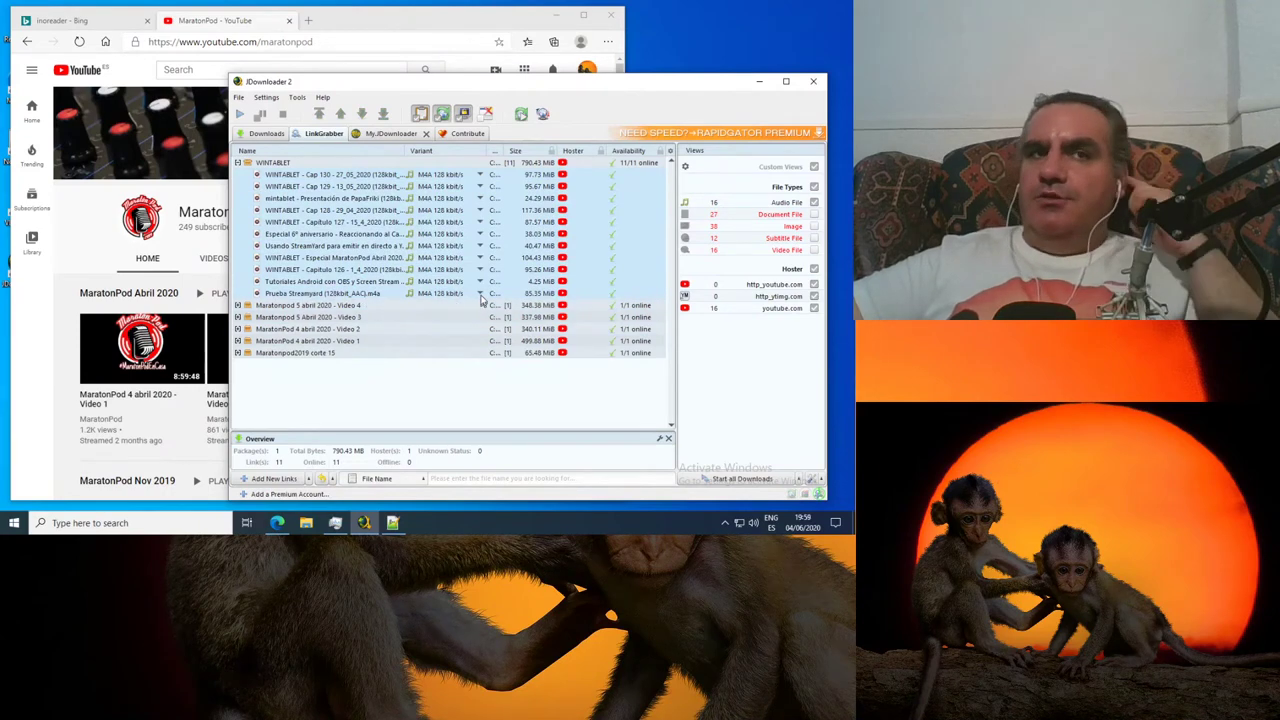
left_click(480, 175)
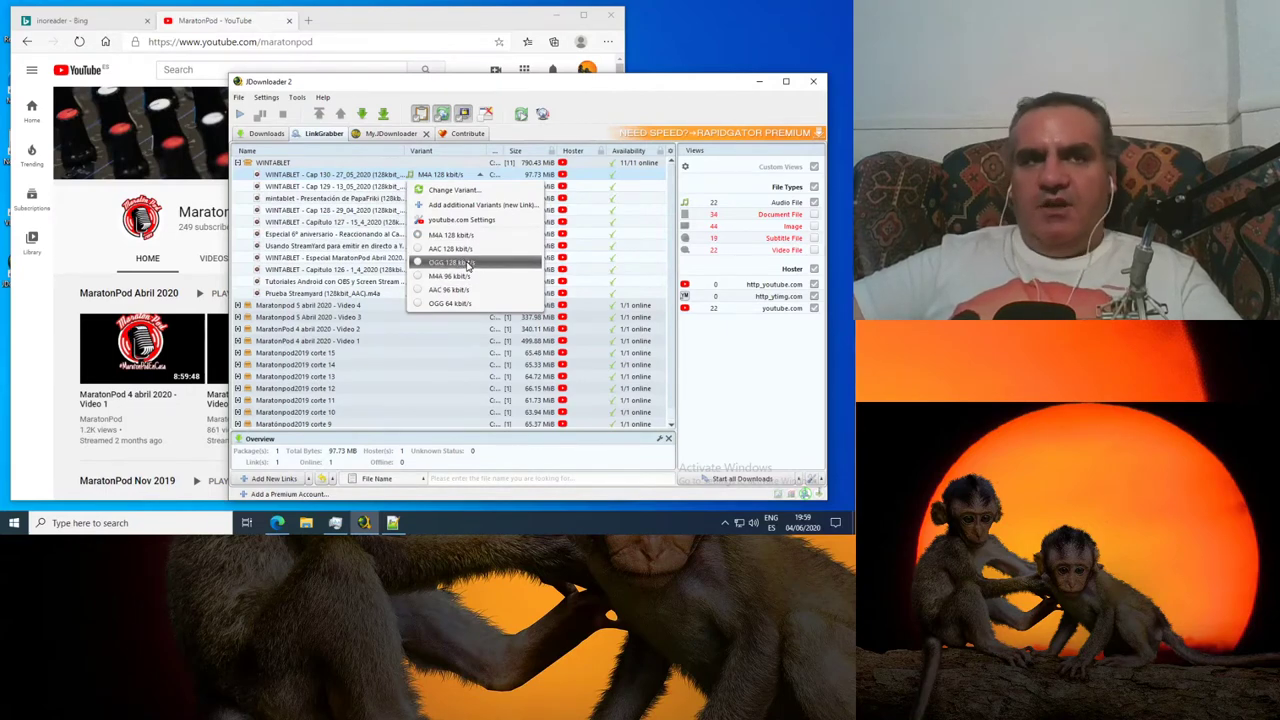
Step: Open the youtube.com settings from the variant list and choose the youtube.com plugin in the Plugins settings
left_click(447, 222)
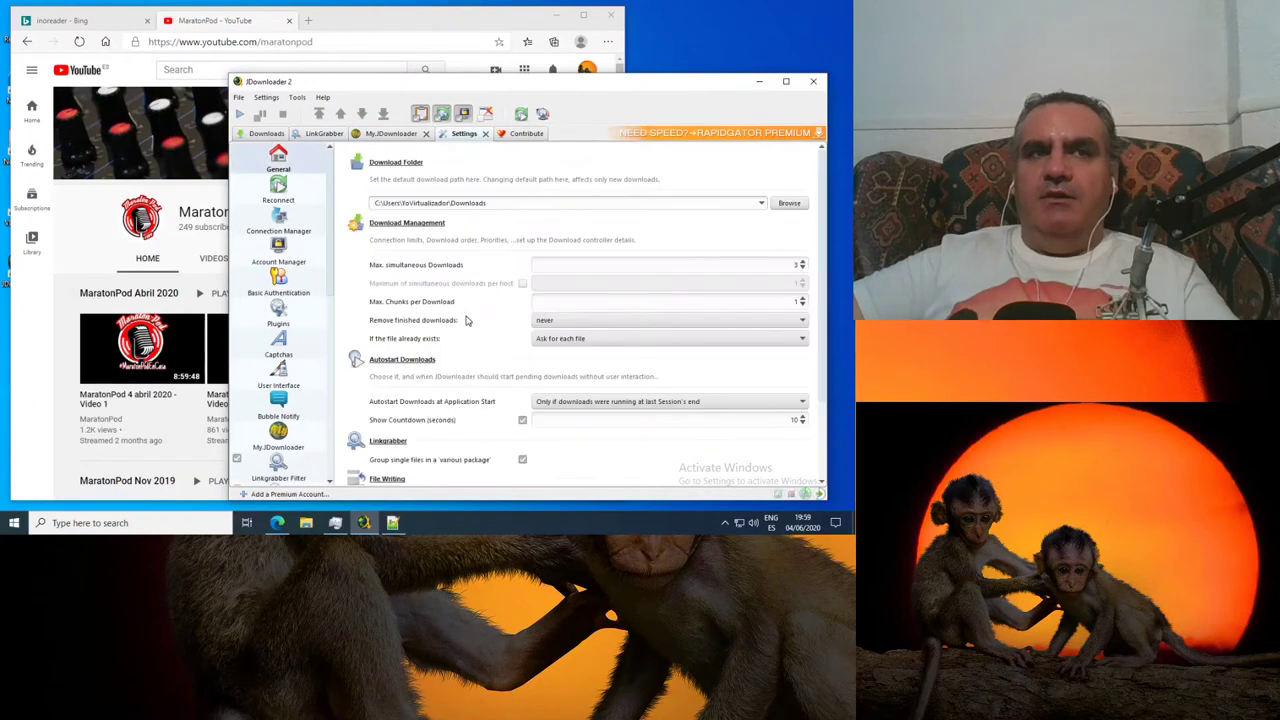
scroll(461, 329, "down", 3)
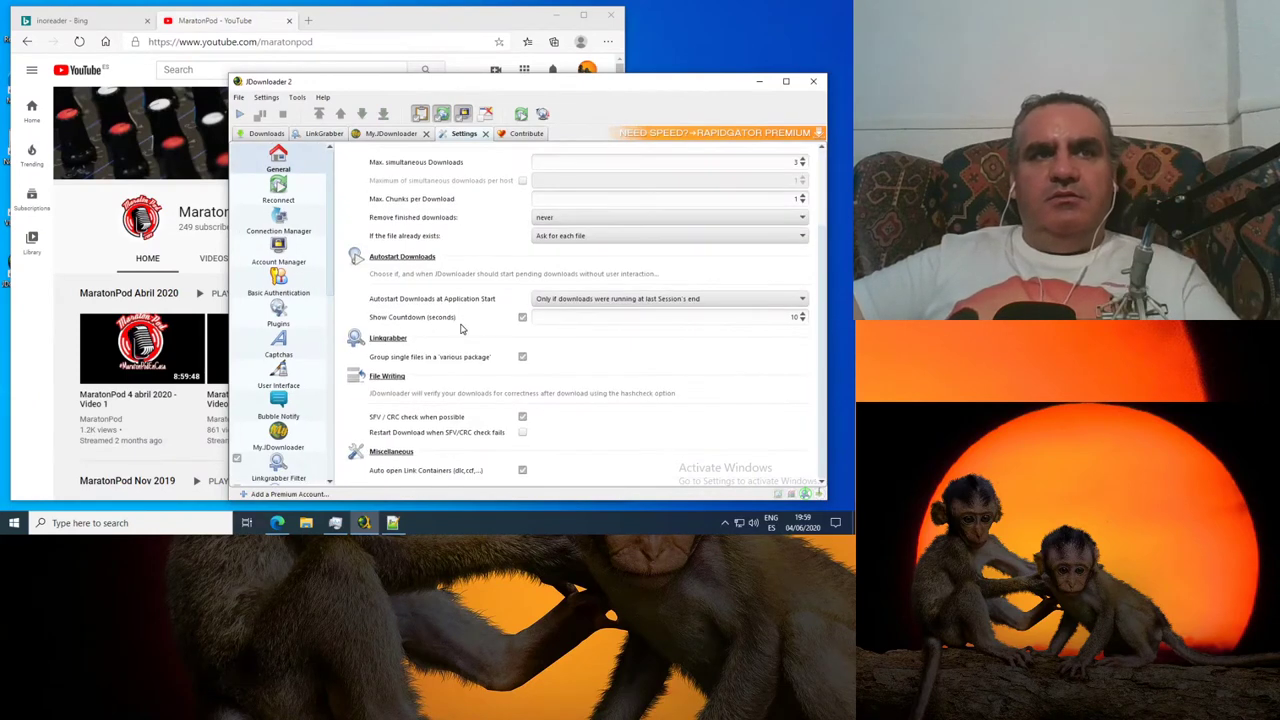
scroll(461, 329, "up", 3)
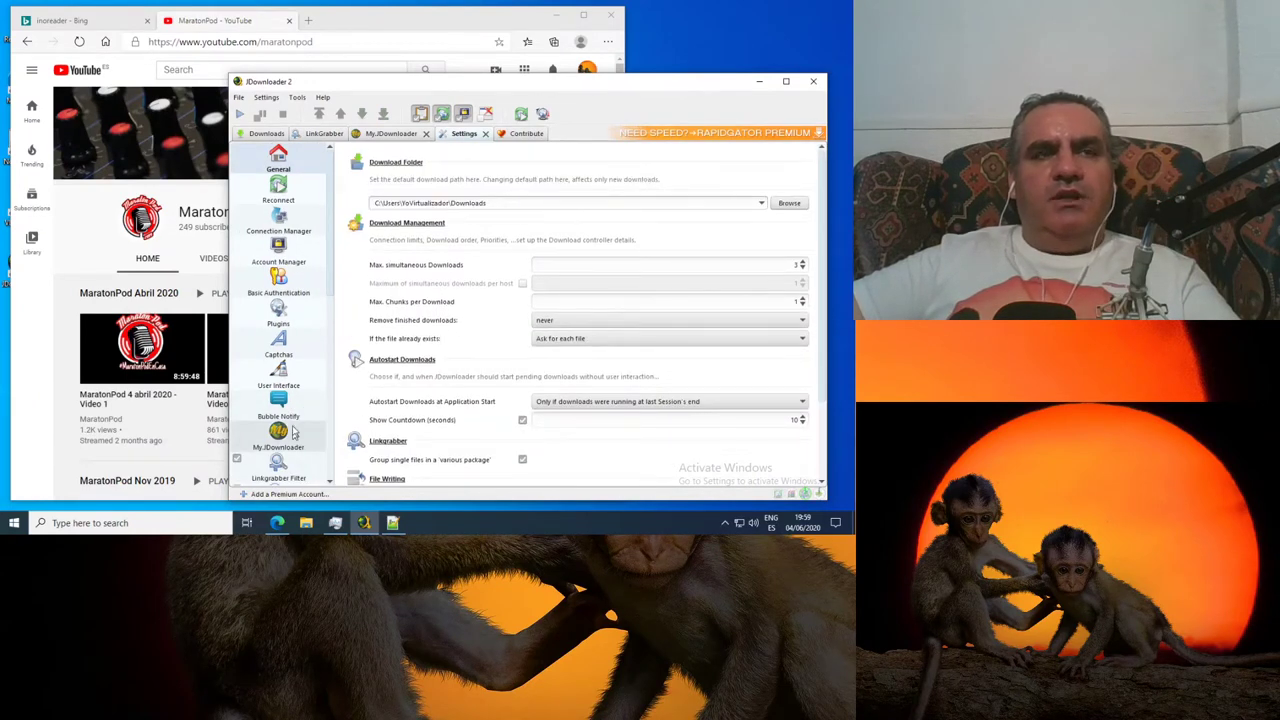
scroll(292, 375, "down", 5)
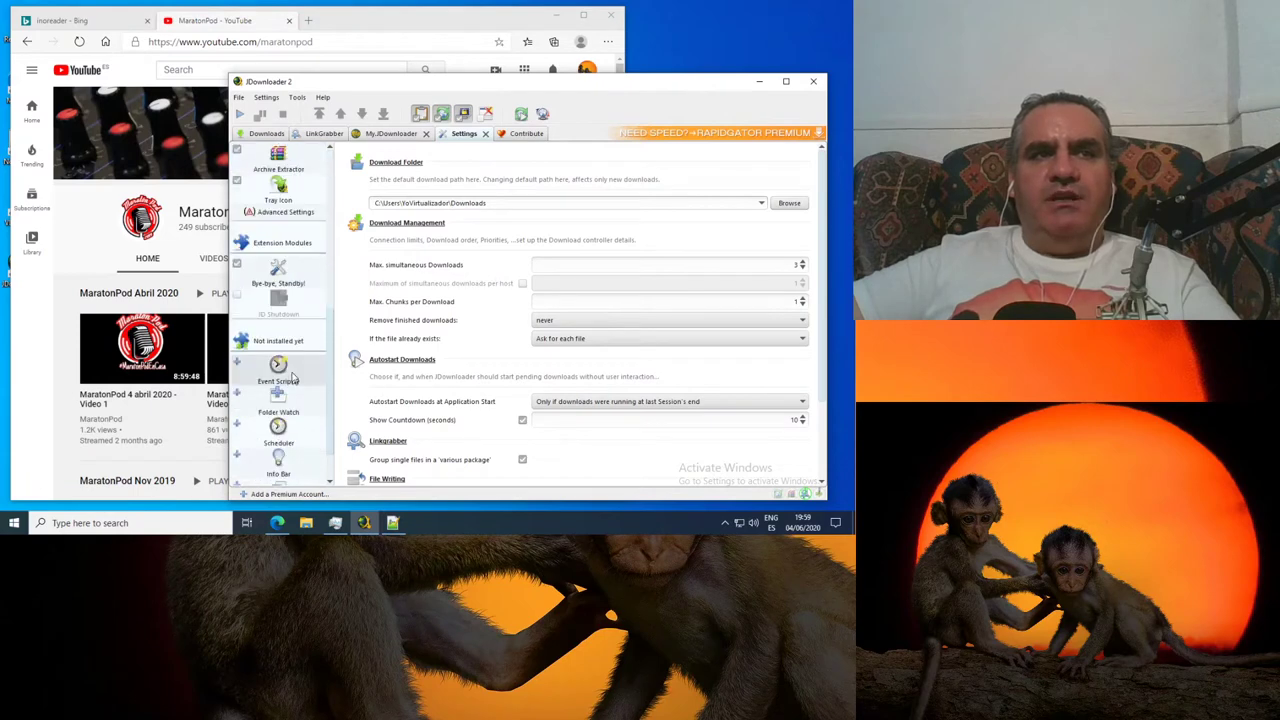
scroll(292, 375, "up", 5)
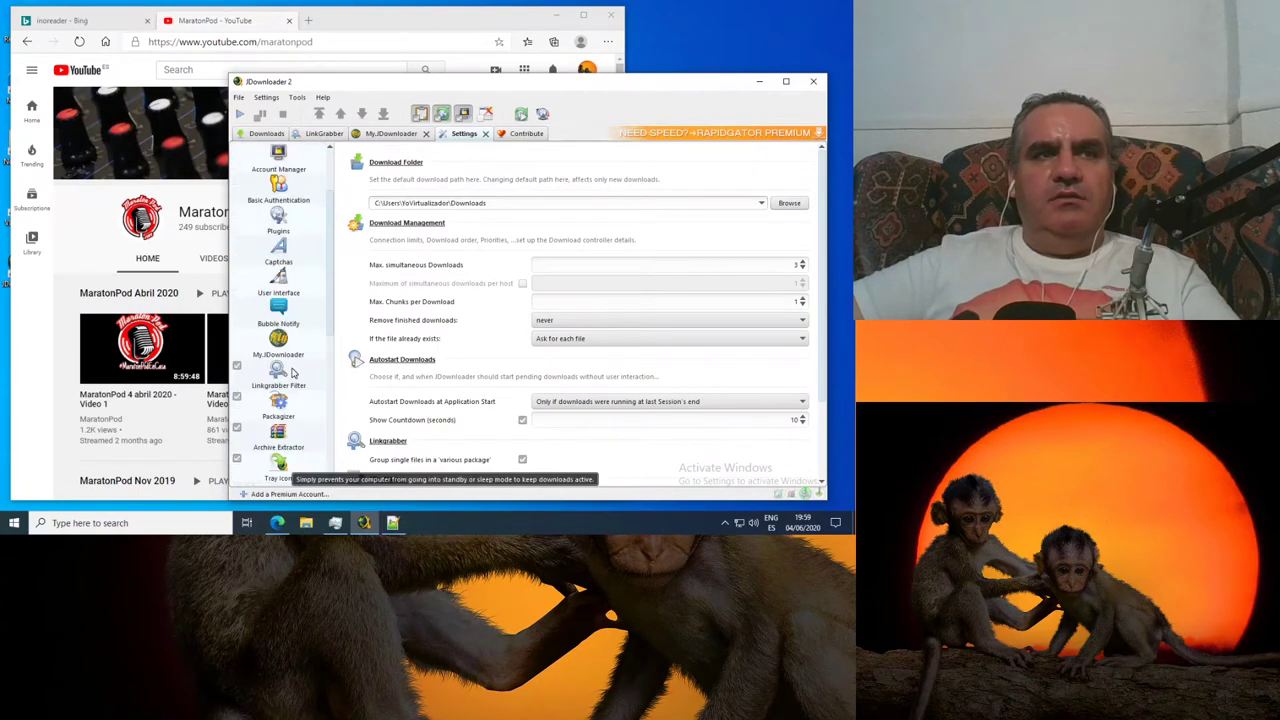
scroll(292, 372, "up", 3)
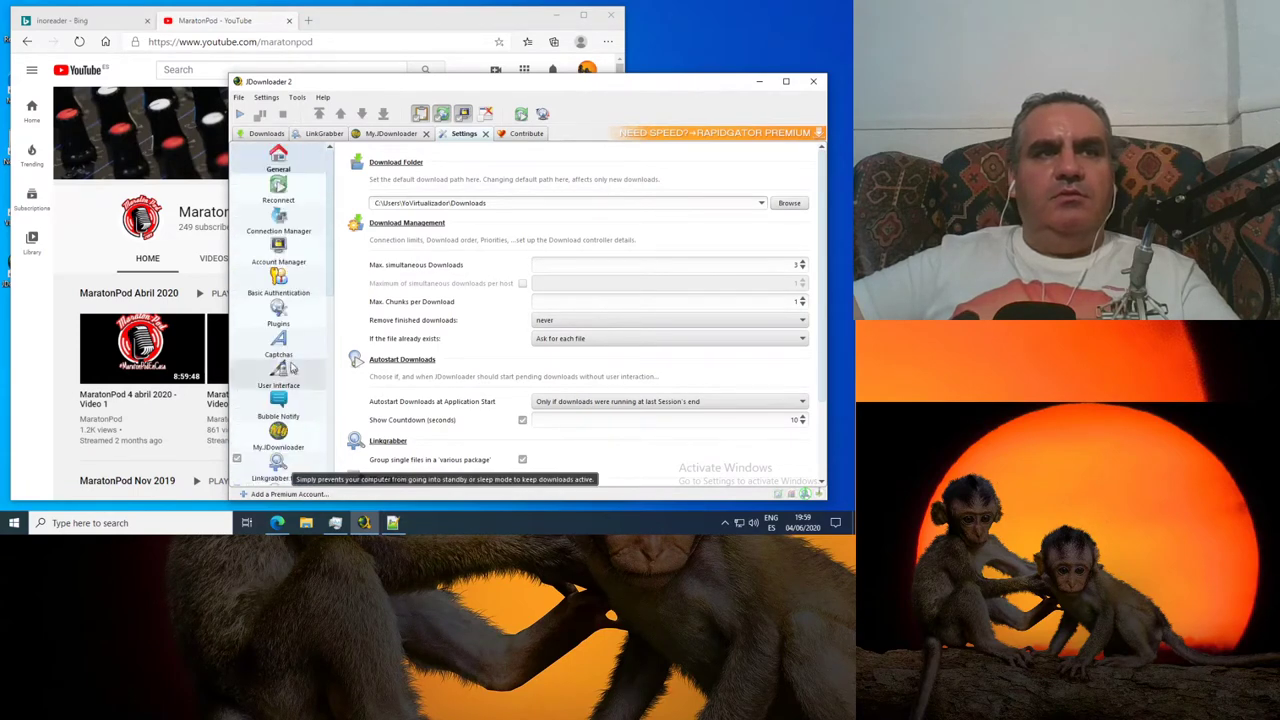
left_click(282, 314)
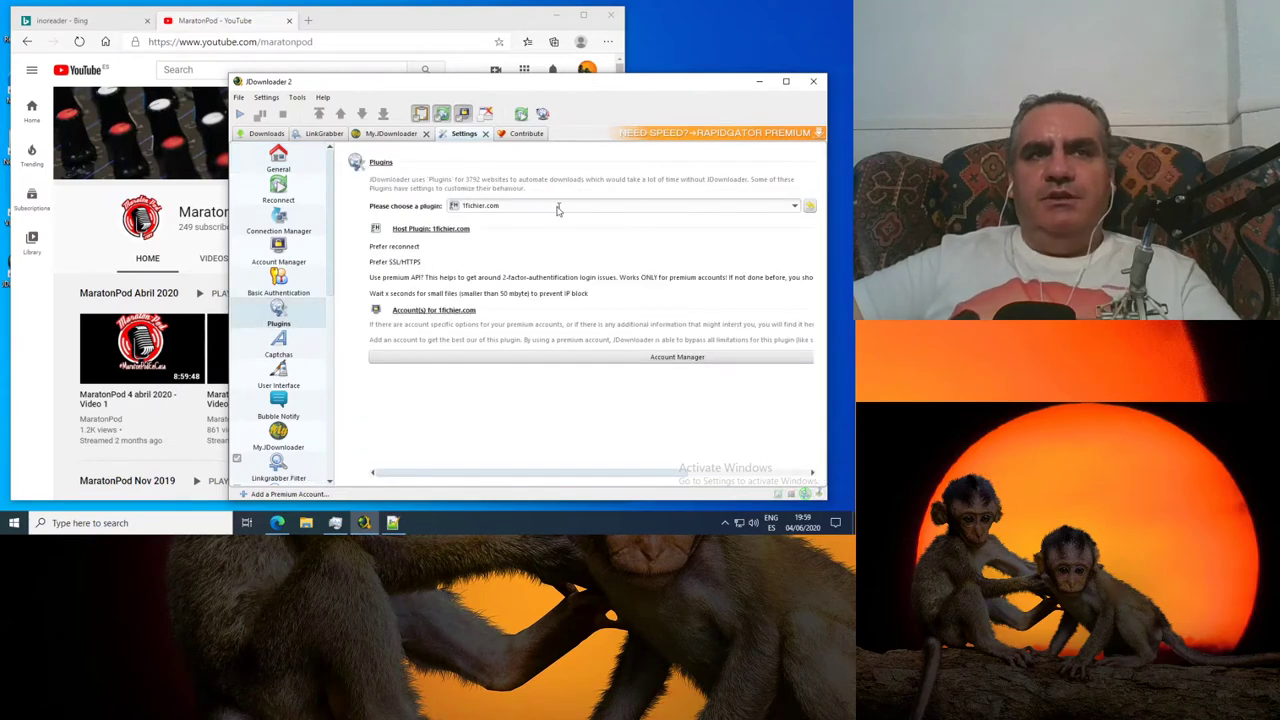
left_click(795, 207)
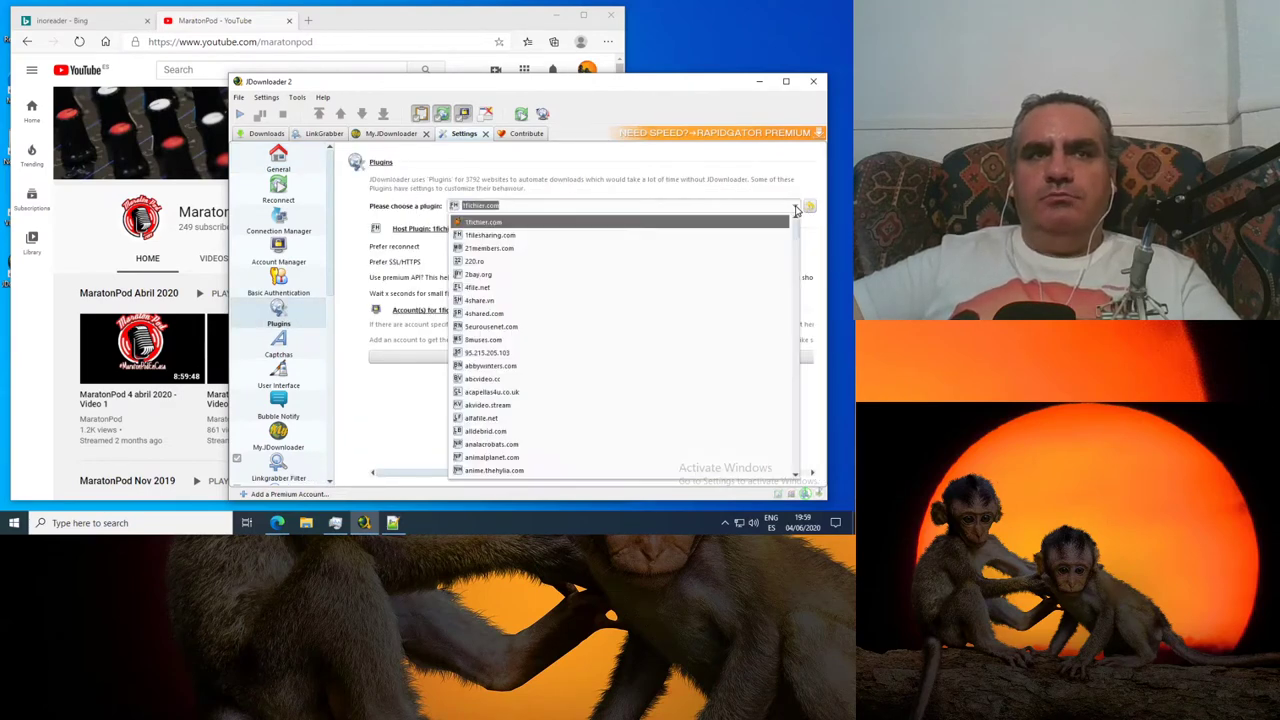
scroll(745, 288, "down", 15)
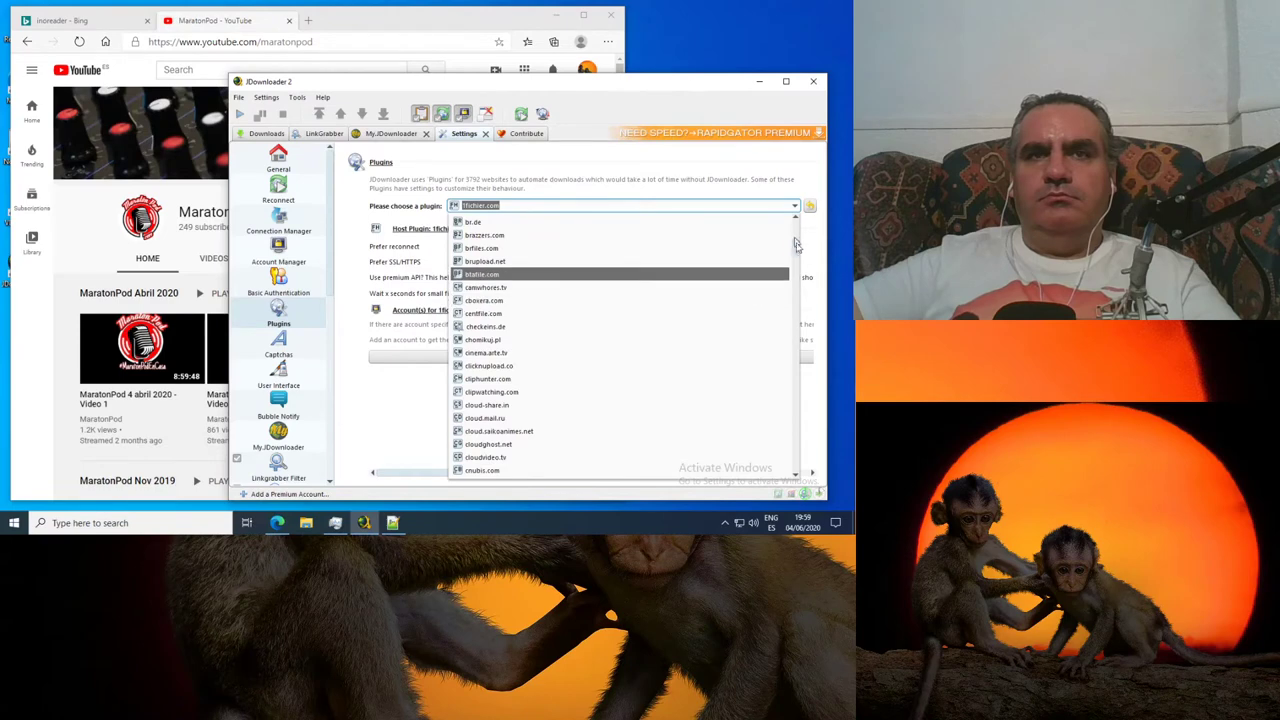
left_click_drag(797, 244, 786, 466)
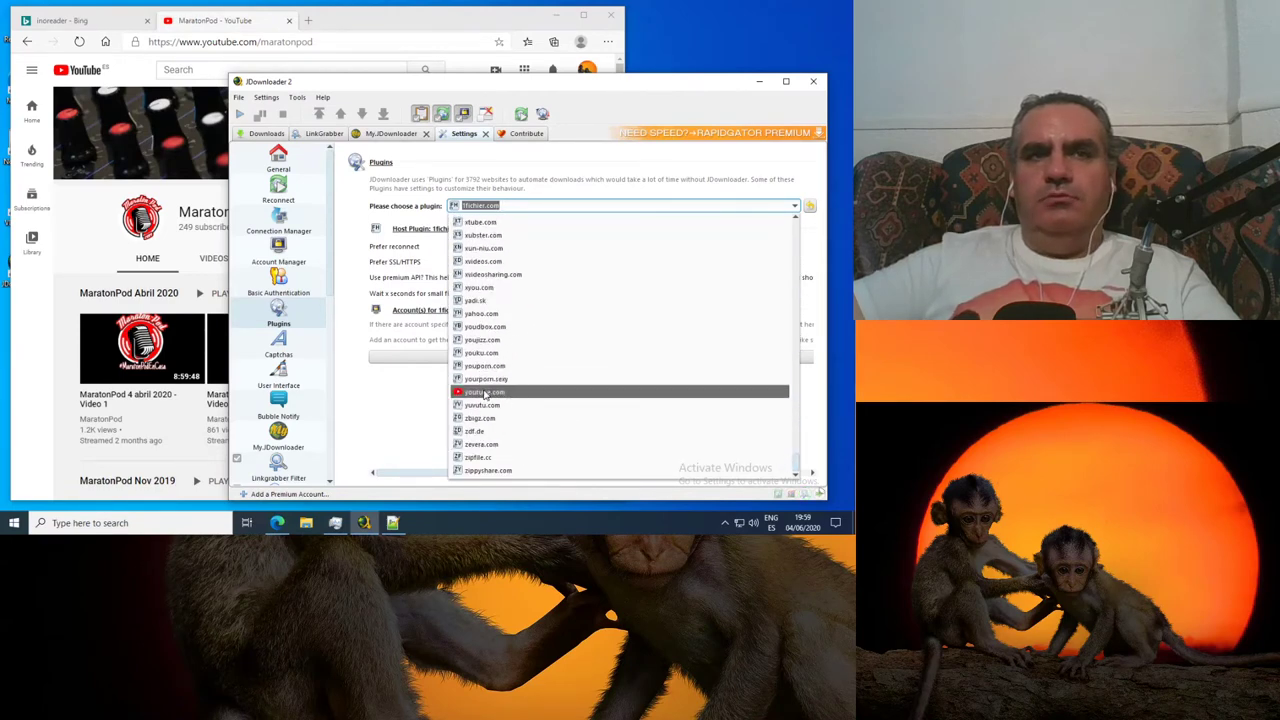
left_click(530, 398)
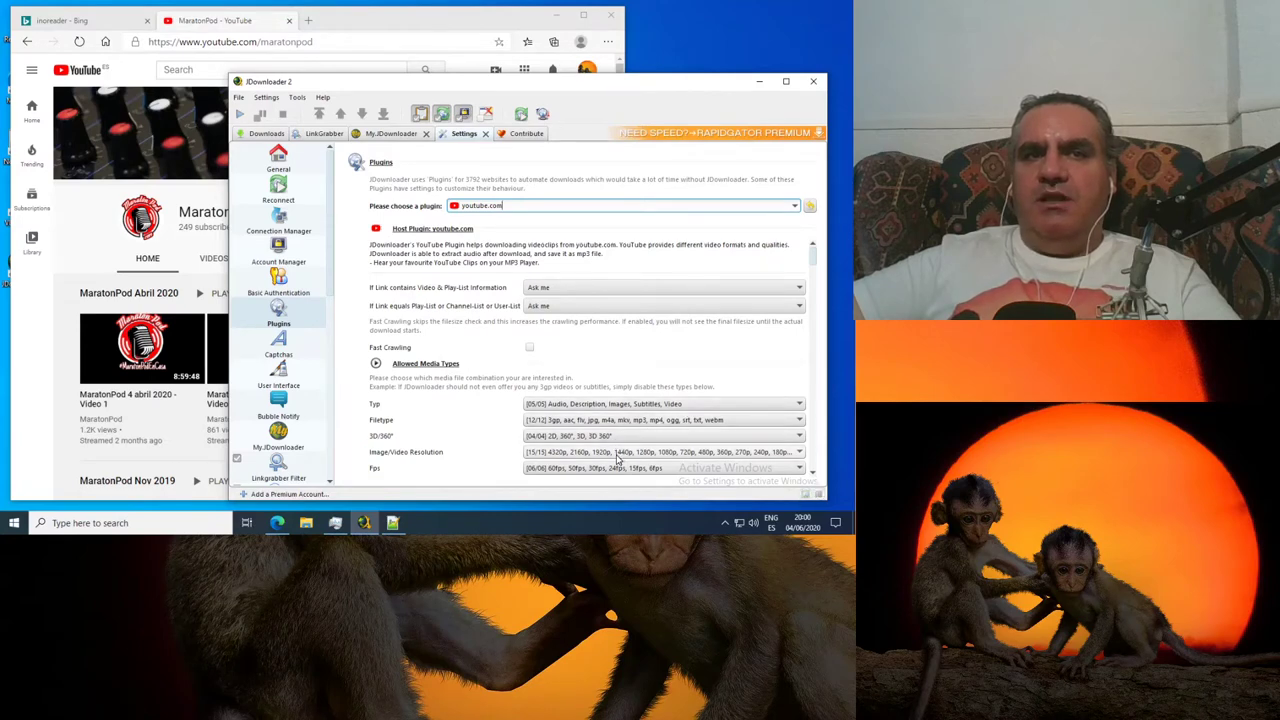
Step: Look through the youtube.com plugin's allowed media types and its table of file type, resolution and codec variants
scroll(460, 445, "down", 3)
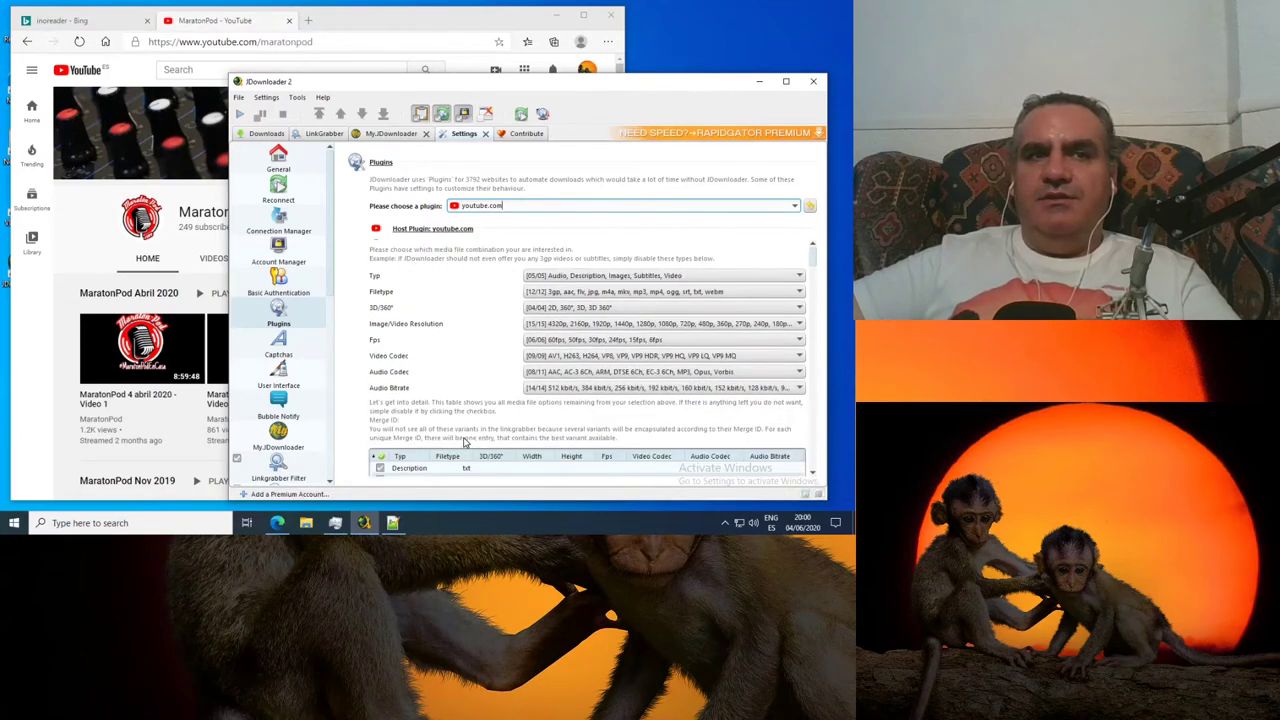
scroll(469, 442, "down", 4)
scroll(518, 443, "down", 3)
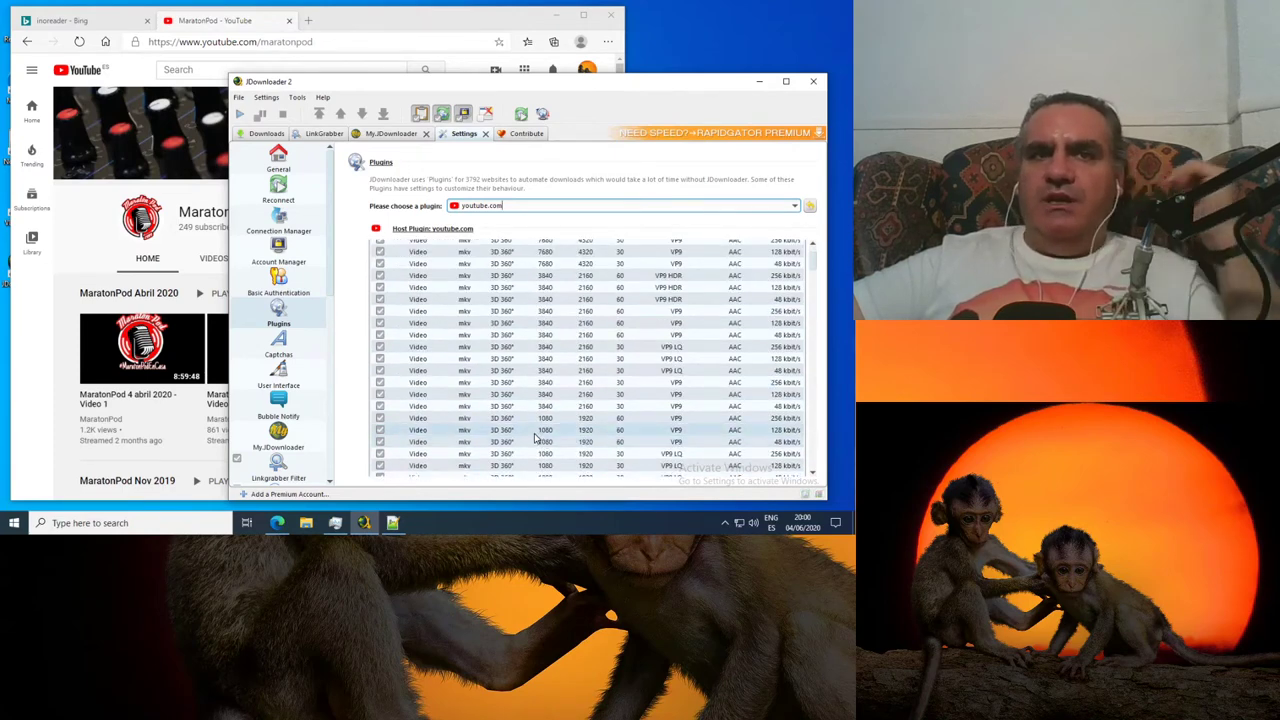
scroll(535, 438, "down", 10)
scroll(535, 438, "up", 10)
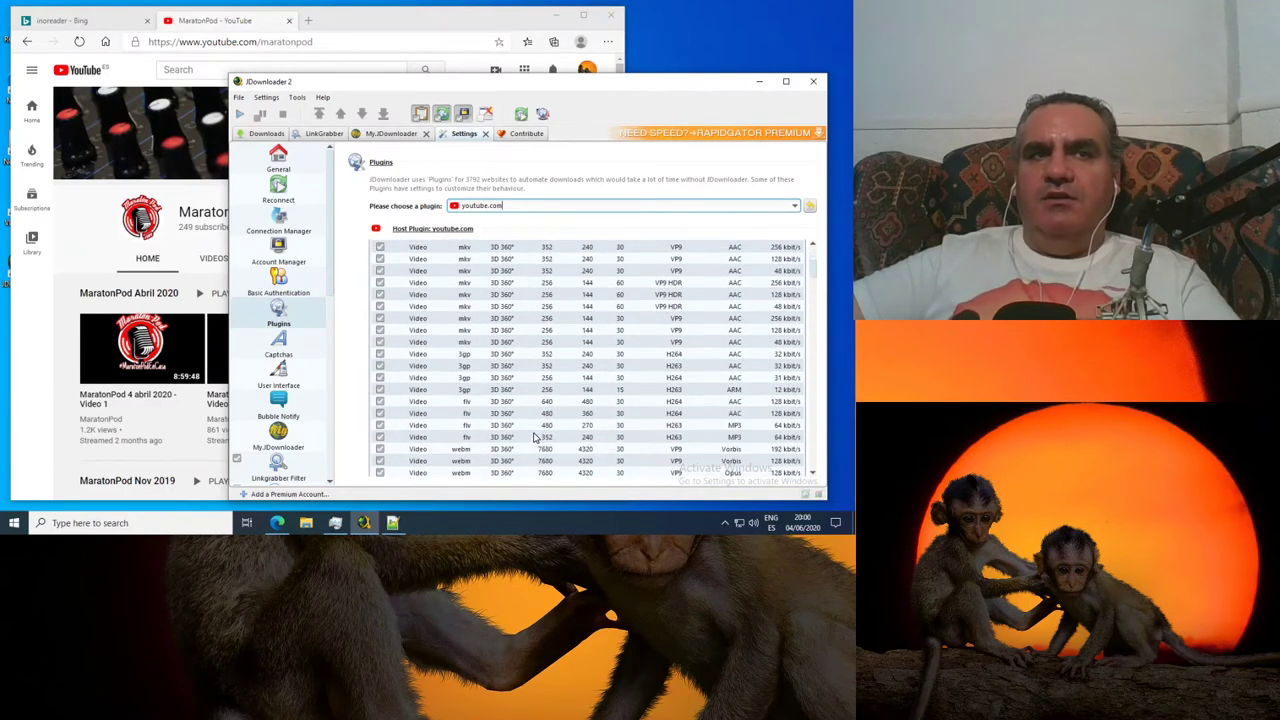
scroll(535, 438, "down", 3)
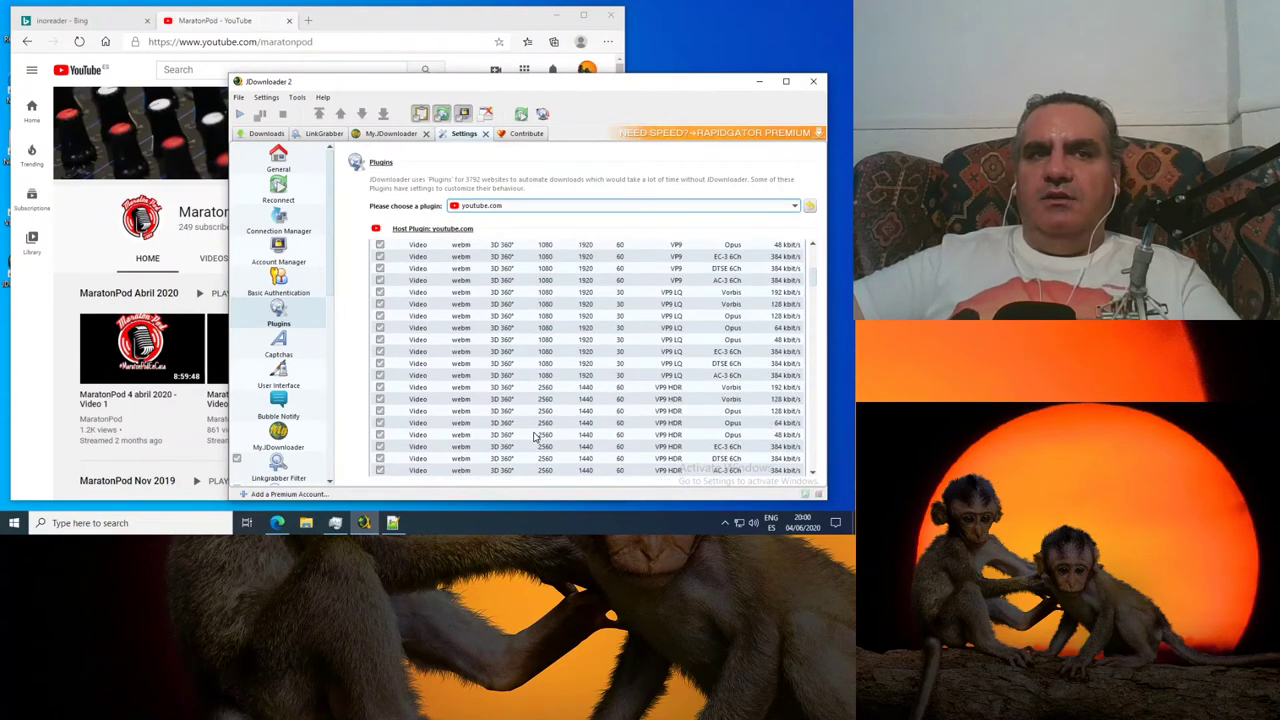
left_click_drag(815, 291, 813, 315)
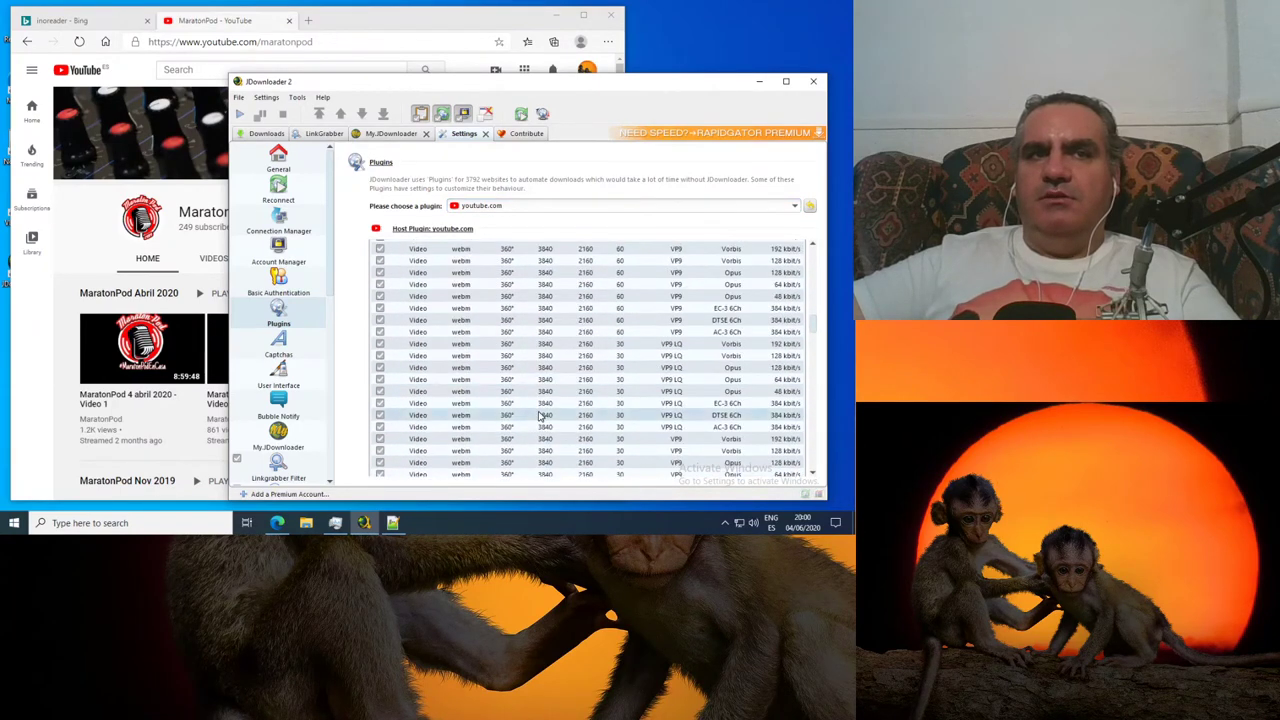
Step: Sort the youtube.com variants table by file type and examine its audio, image and video formats
scroll(540, 416, "down", 5)
scroll(540, 416, "down", 5)
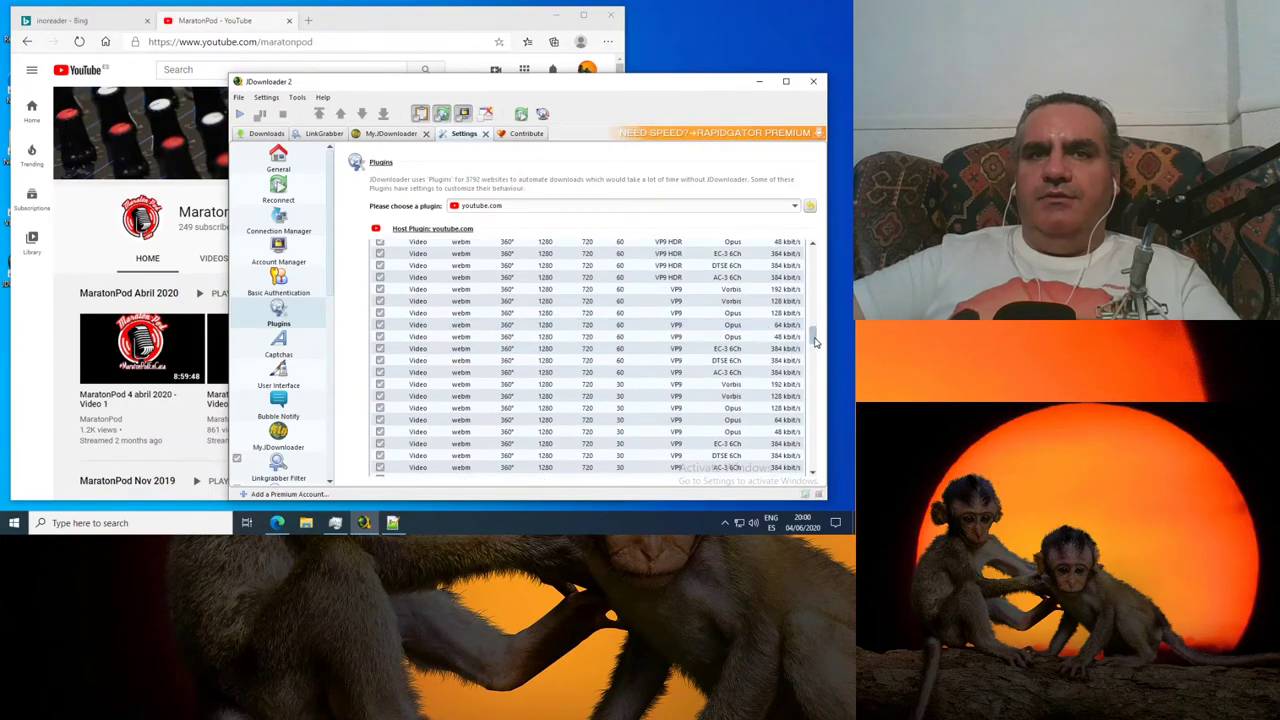
left_click_drag(815, 342, 815, 258)
scroll(439, 398, "down", 1)
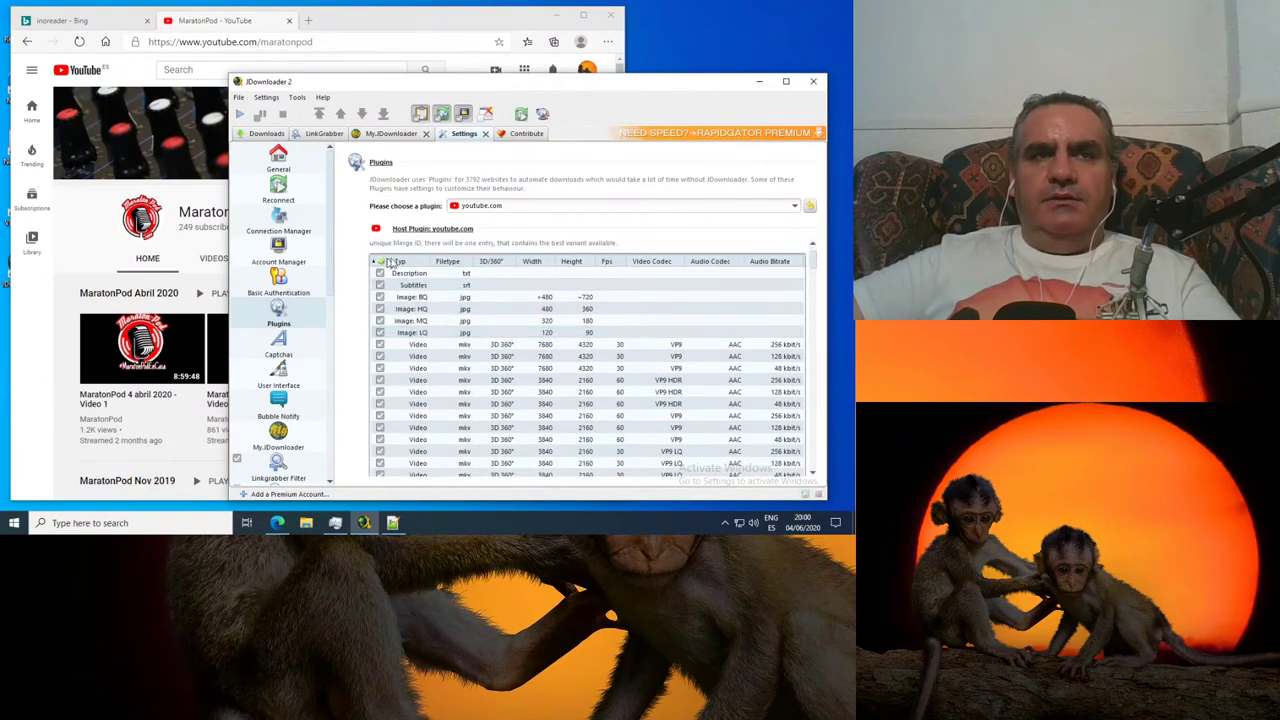
left_click(449, 262)
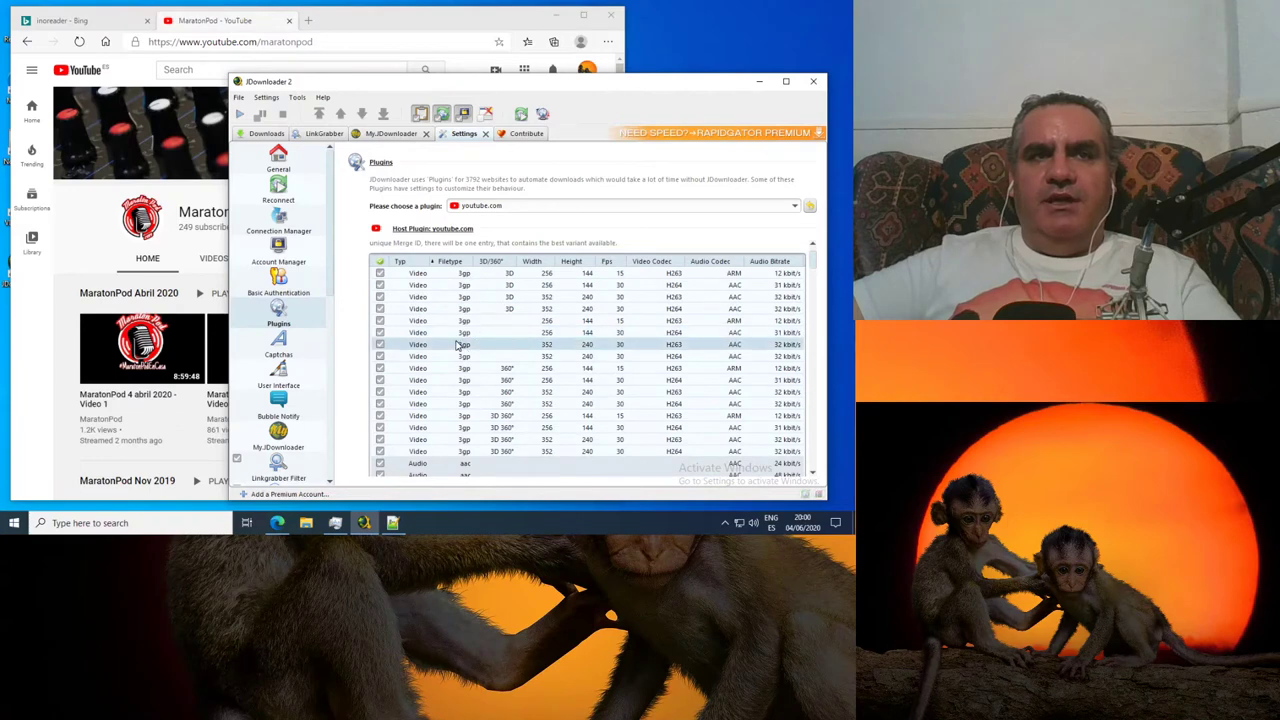
scroll(460, 345, "down", 6)
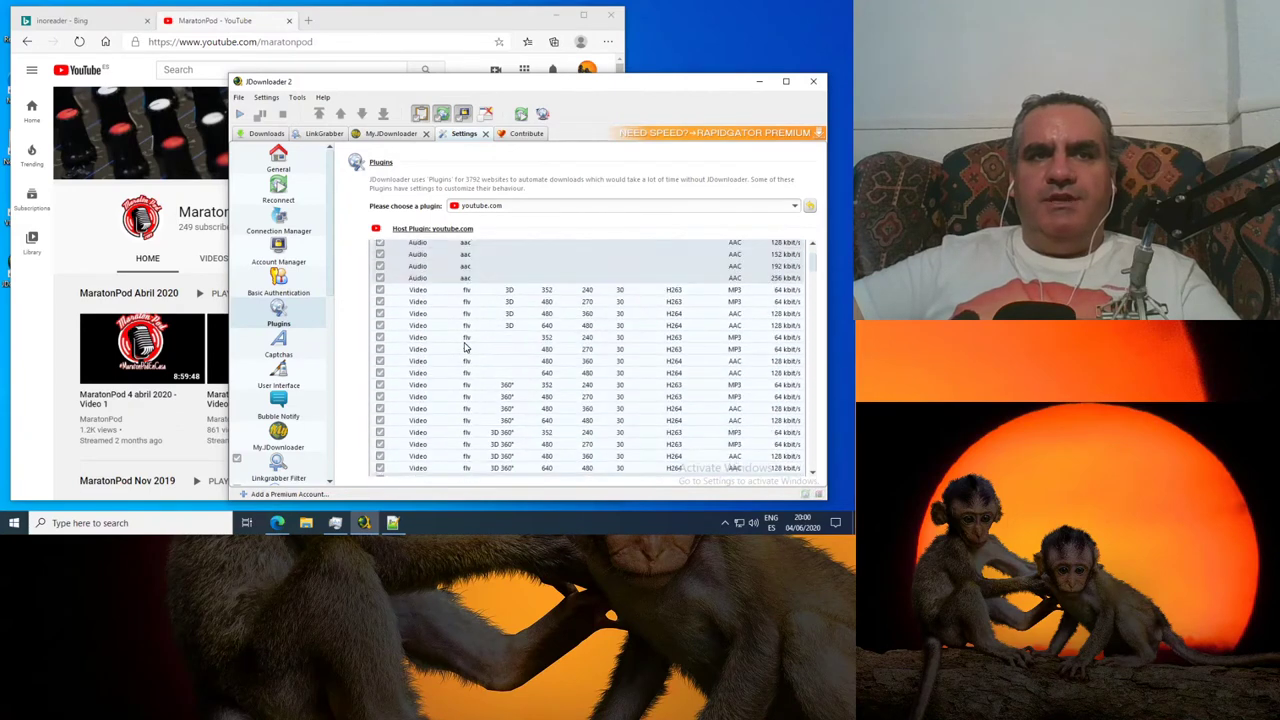
scroll(464, 340, "up", 2)
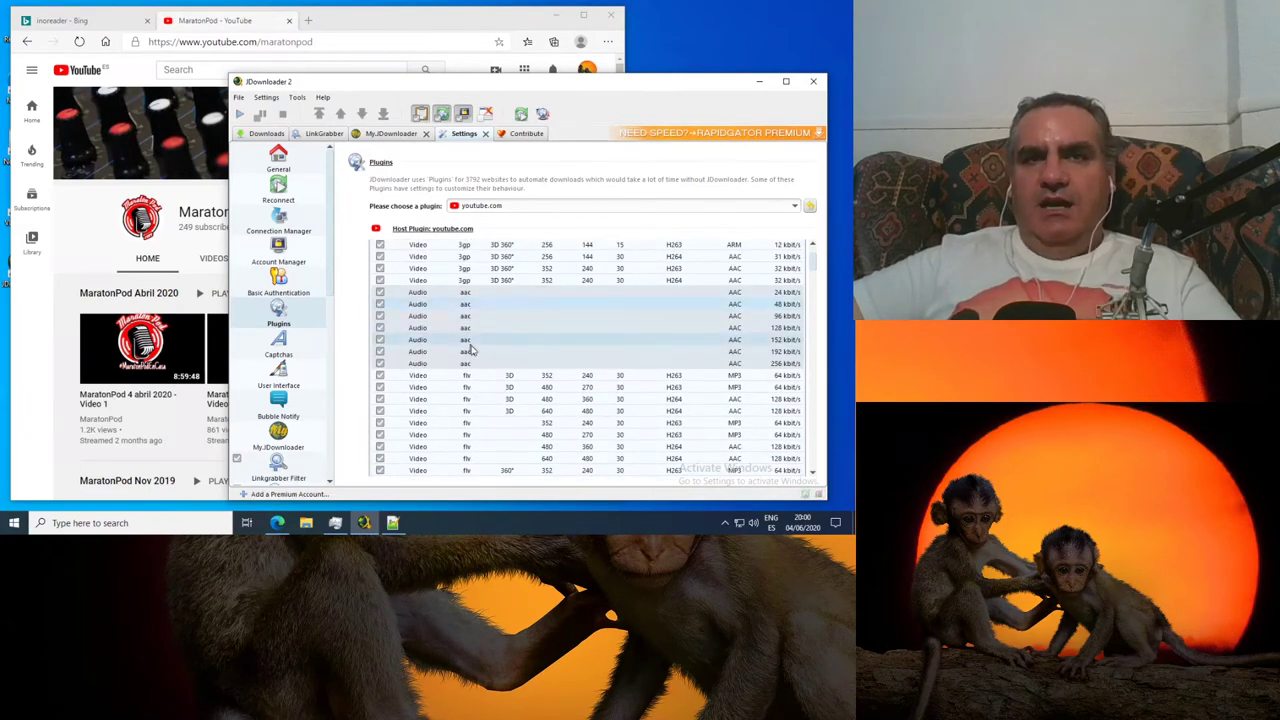
scroll(470, 350, "down", 5)
scroll(474, 400, "down", 4)
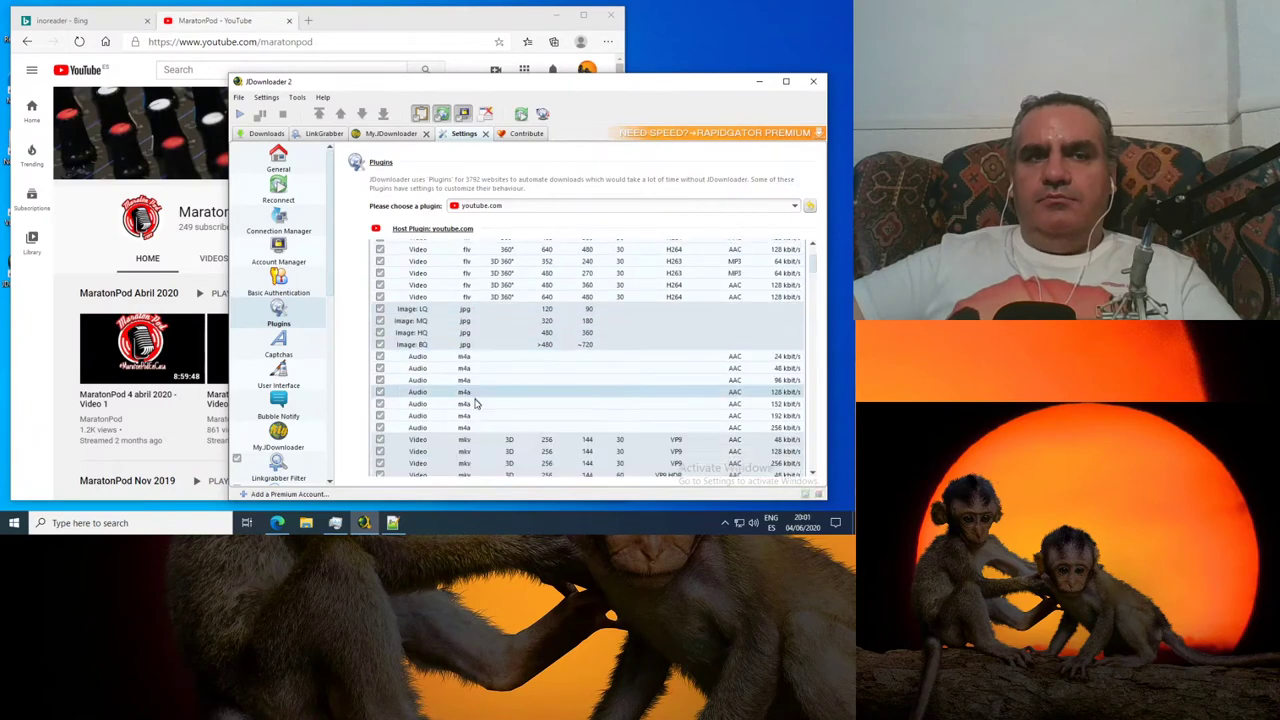
scroll(482, 335, "up", 3)
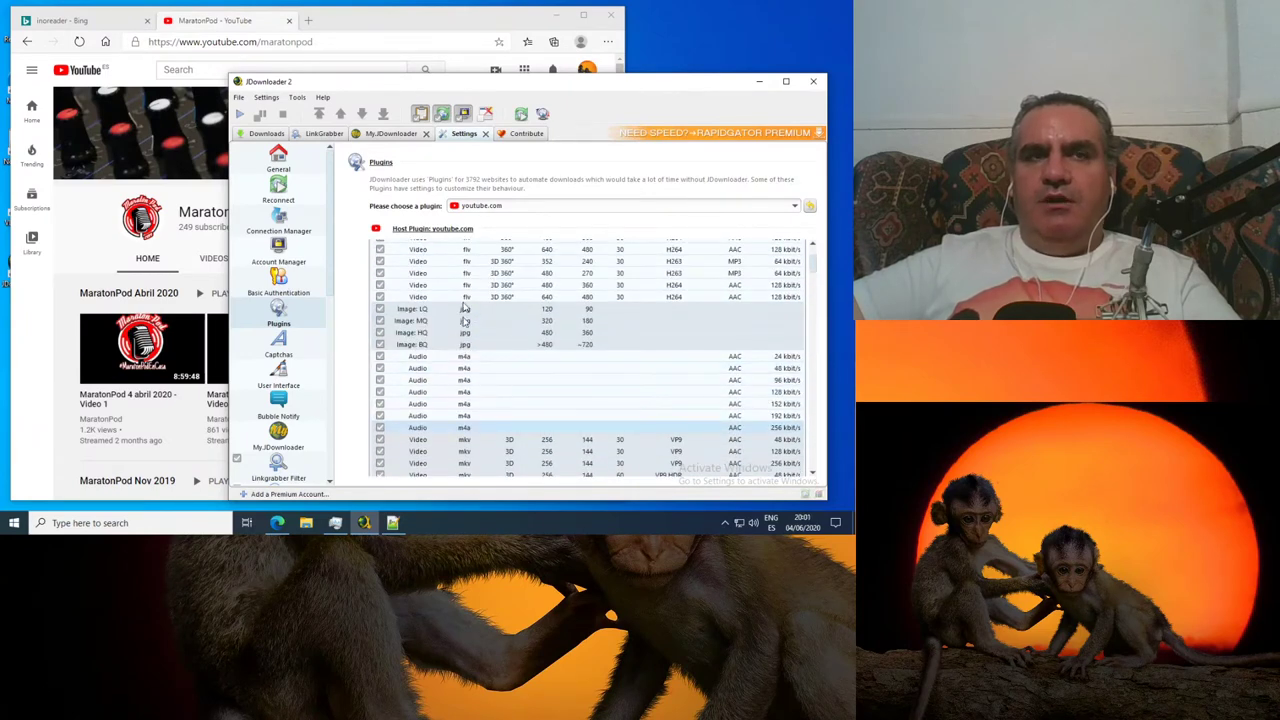
scroll(470, 330, "up", 5)
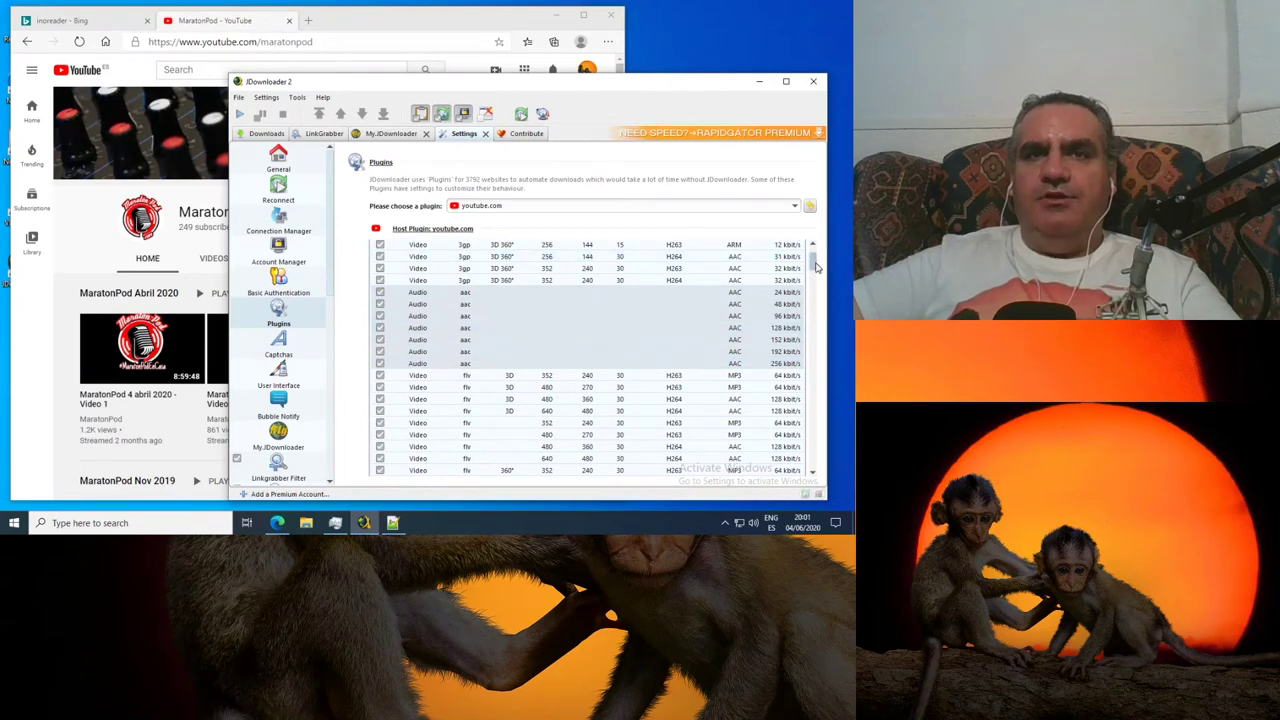
scroll(815, 258, "up", 5)
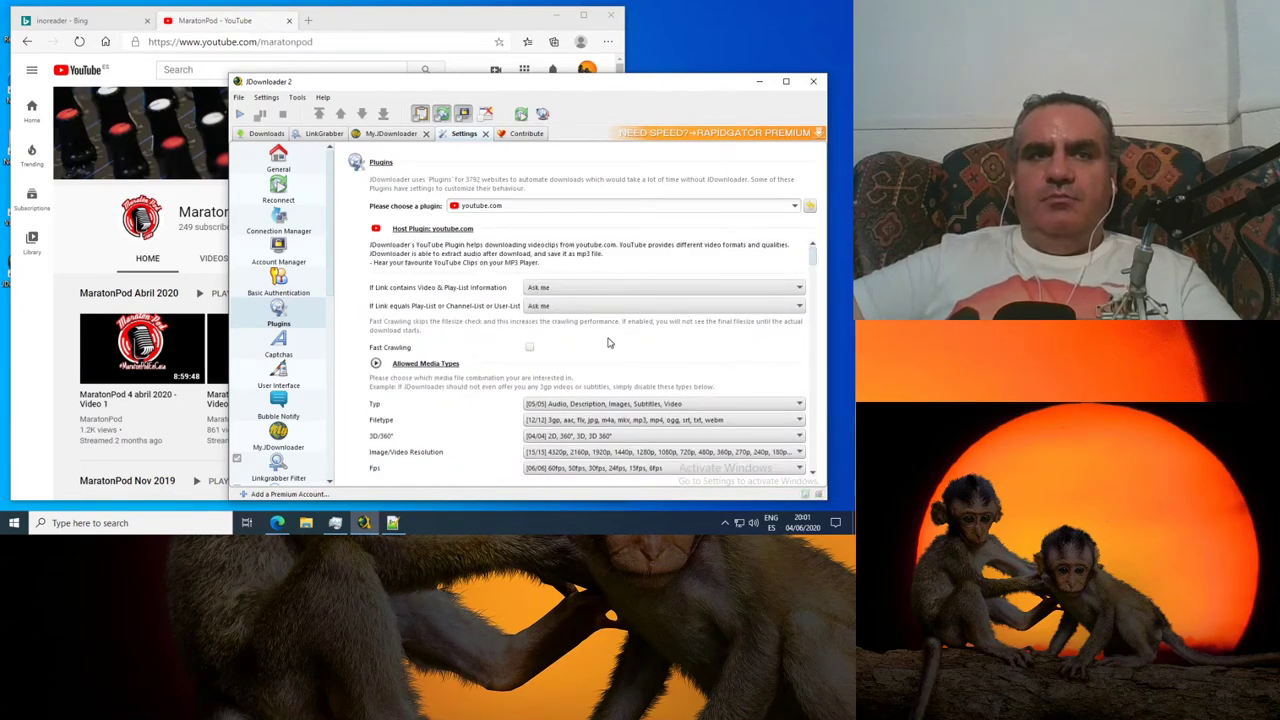
Step: Review the youtube.com plugin's file name and package name patterns and its variant collections section
scroll(608, 343, "down", 2)
scroll(470, 336, "down", 4)
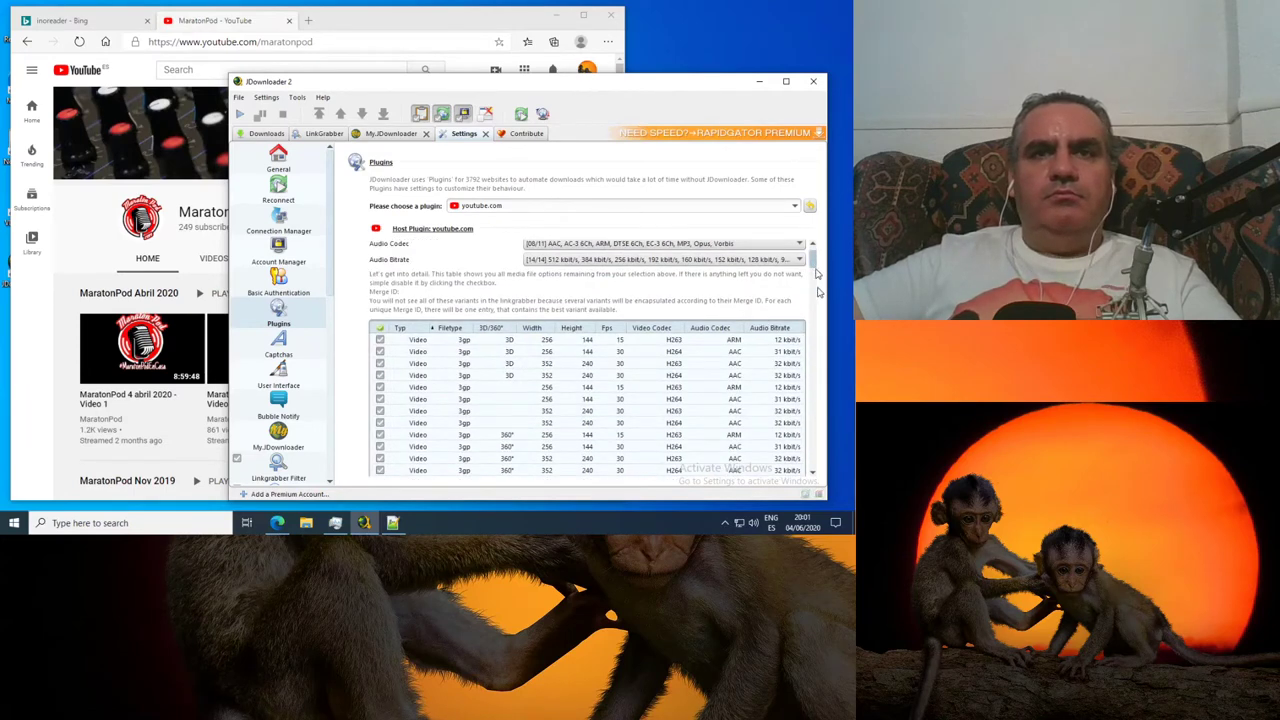
left_click_drag(816, 272, 817, 481)
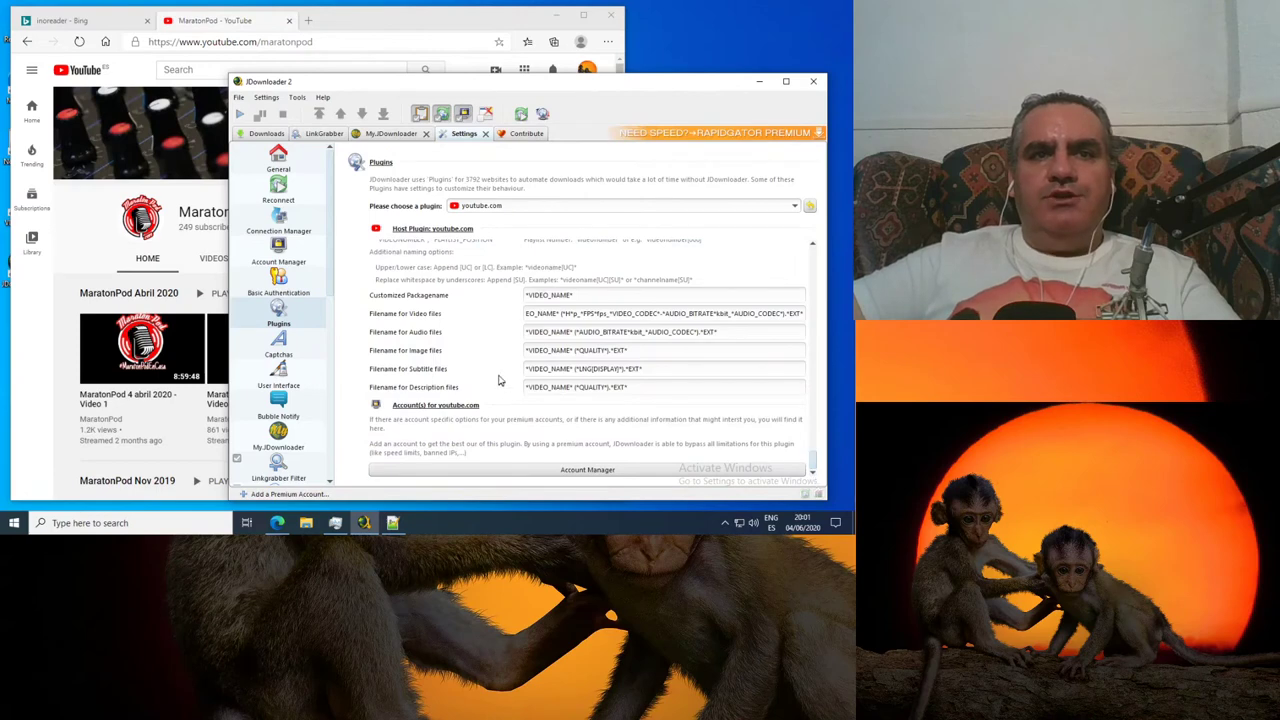
scroll(494, 368, "up", 3)
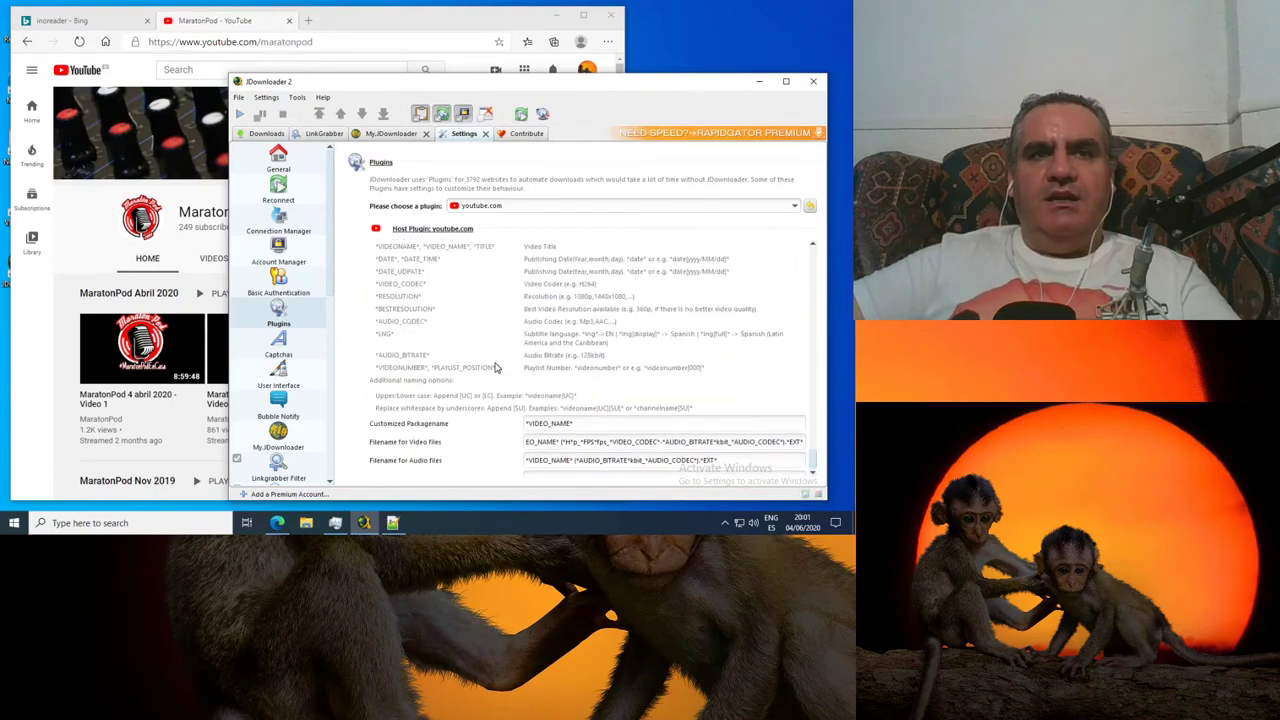
scroll(494, 368, "down", 5)
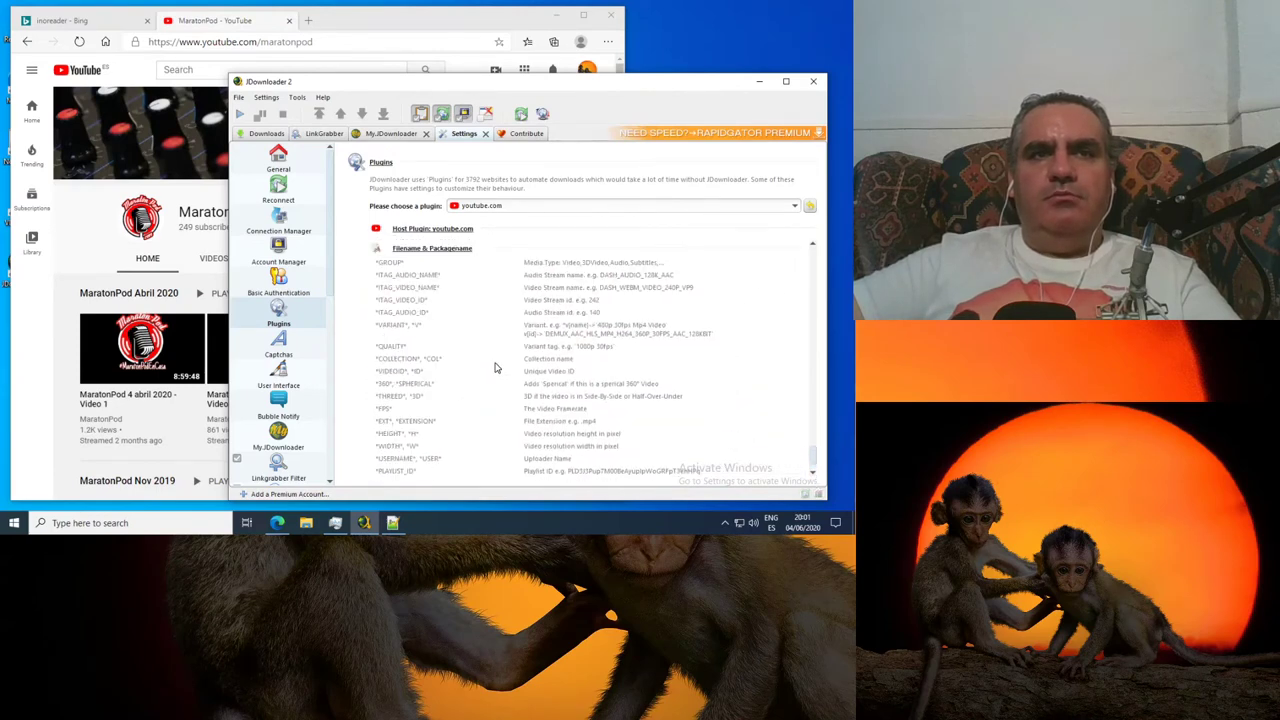
scroll(494, 368, "up", 4)
scroll(505, 373, "up", 2)
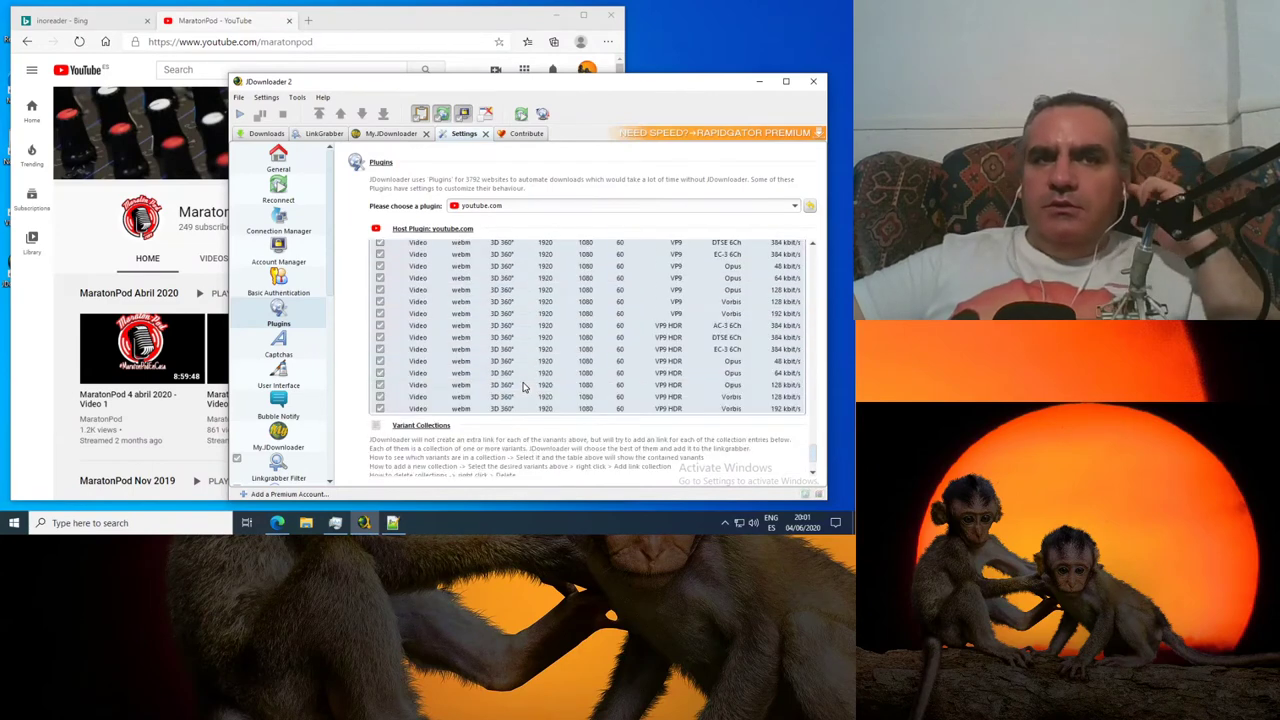
Step: Add a link collection named mp3 from the 3D 360° webm 1920×1080 60 fps VP9 HDR variant with AC-3 6Ch audio
right_click(490, 329)
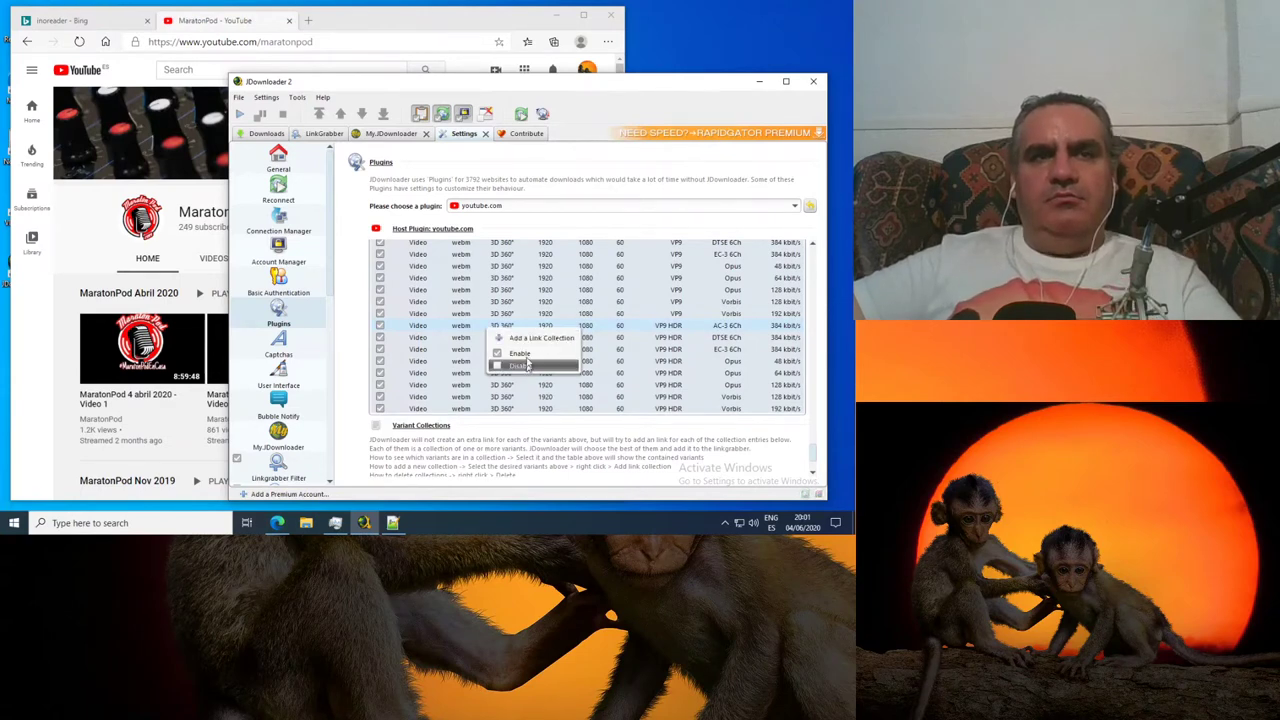
left_click(540, 338)
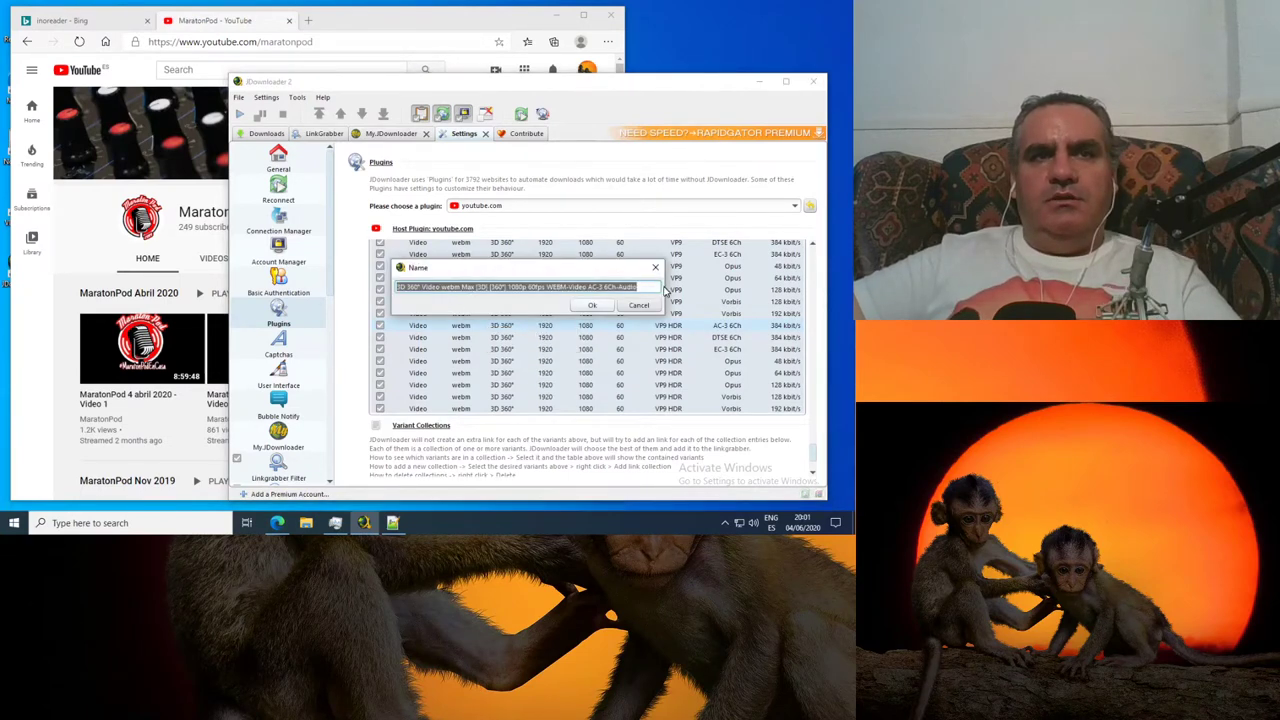
type("mop")
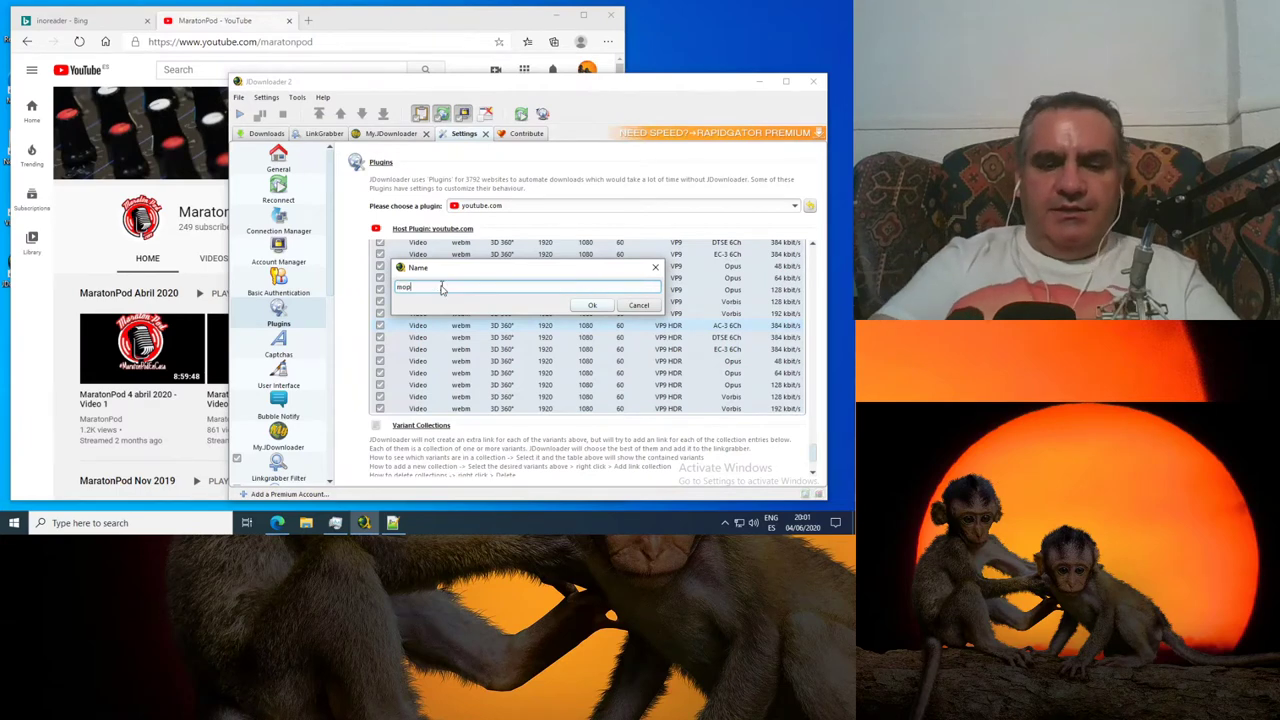
type("vil")
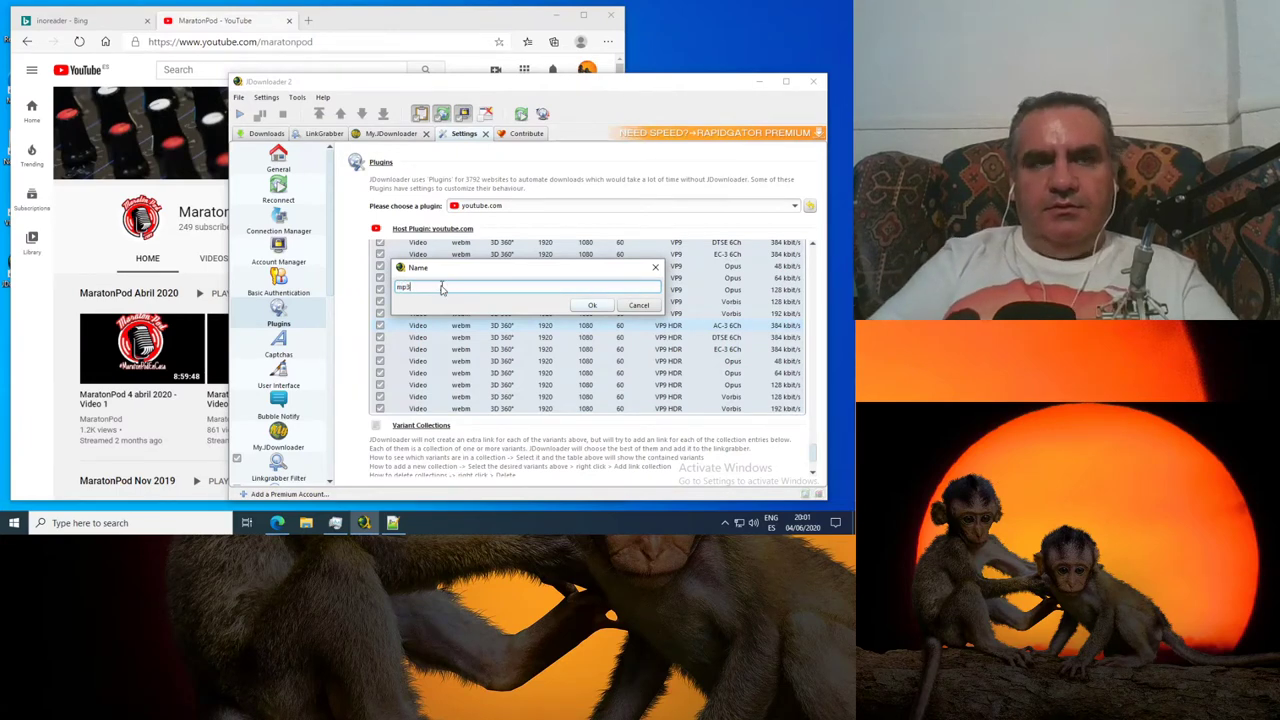
key("Return")
Step: Sort the variants table by type and look through the audio, description, image, subtitle and video entries
scroll(600, 340, "down", 5)
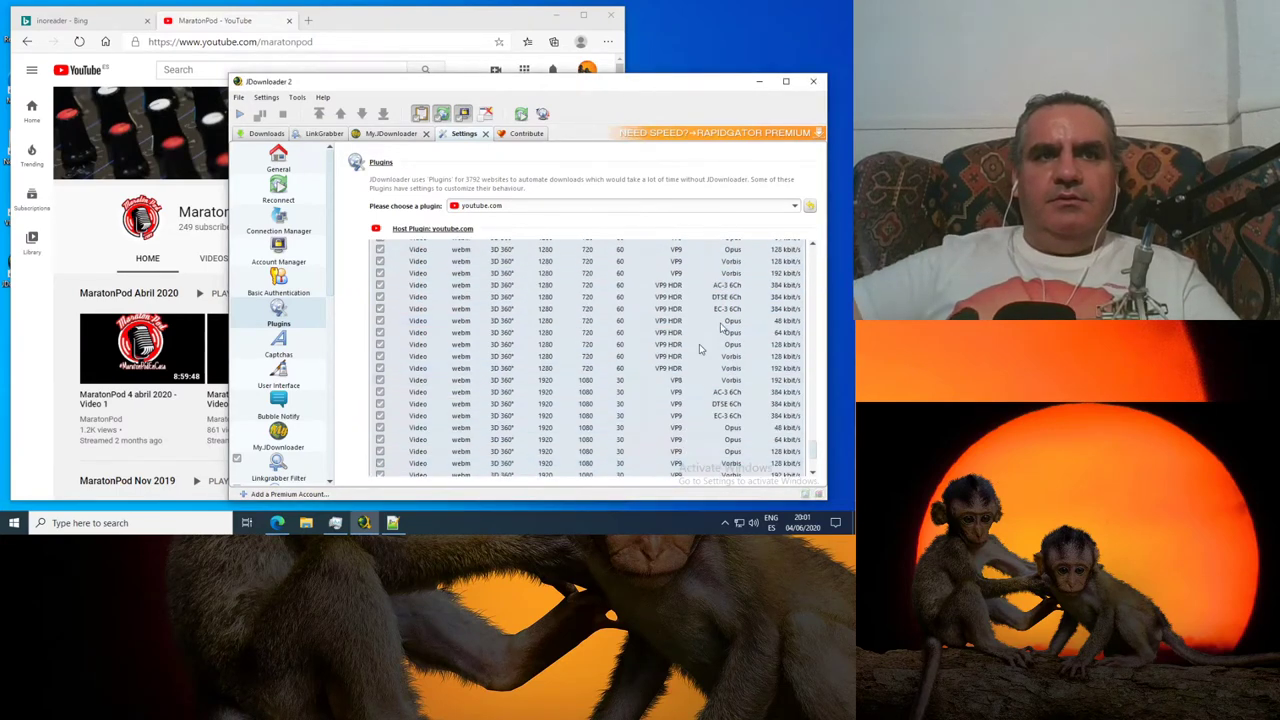
left_click_drag(812, 449, 792, 246)
scroll(465, 432, "down", 4)
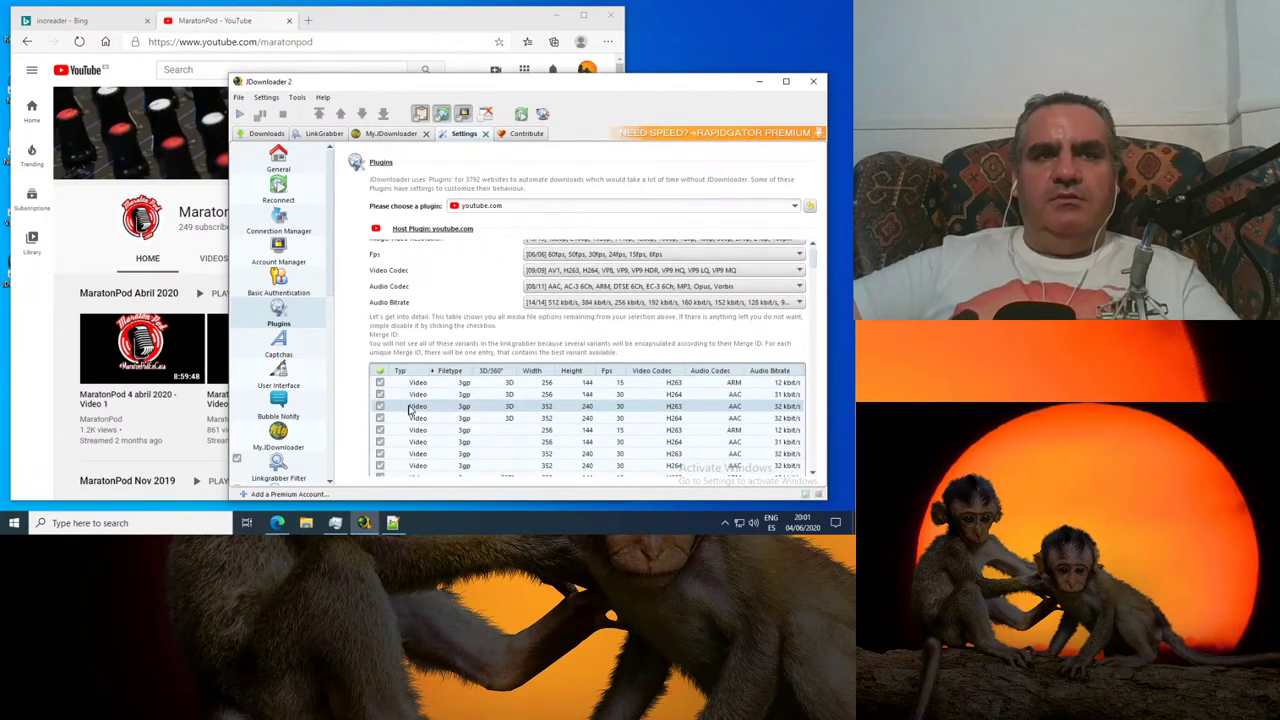
left_click(415, 372)
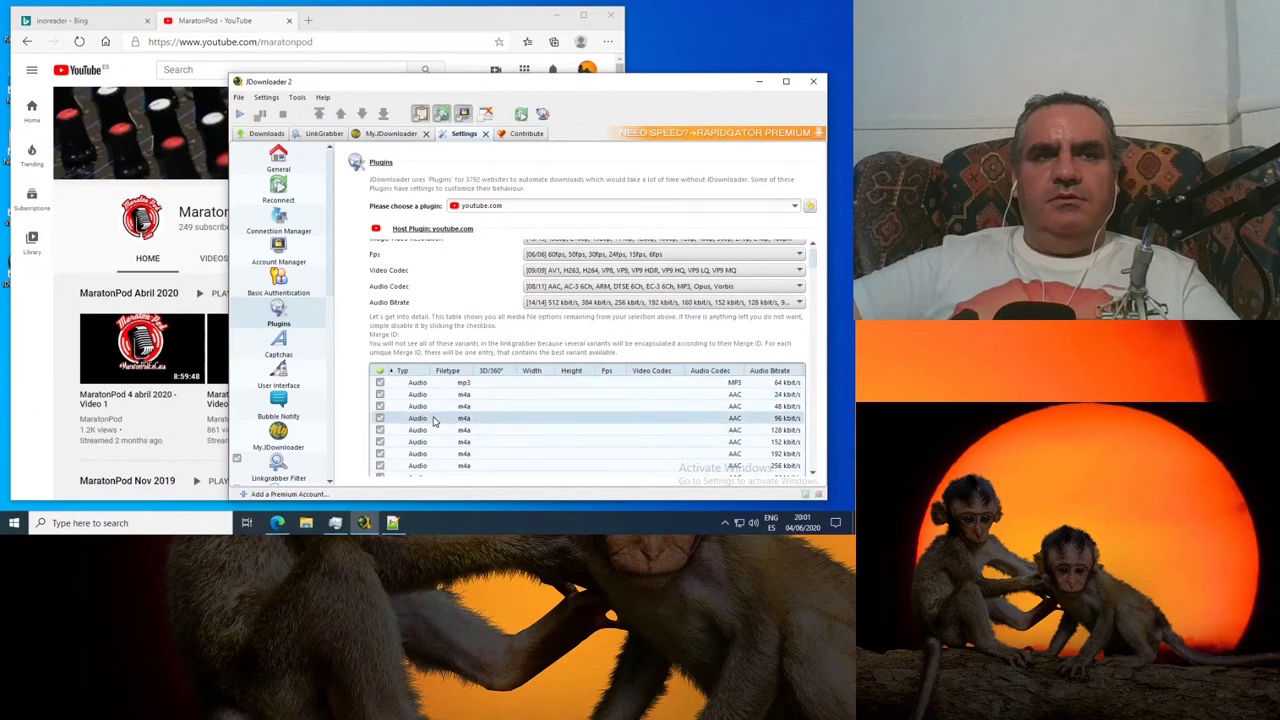
scroll(425, 400, "down", 5)
scroll(435, 421, "up", 2)
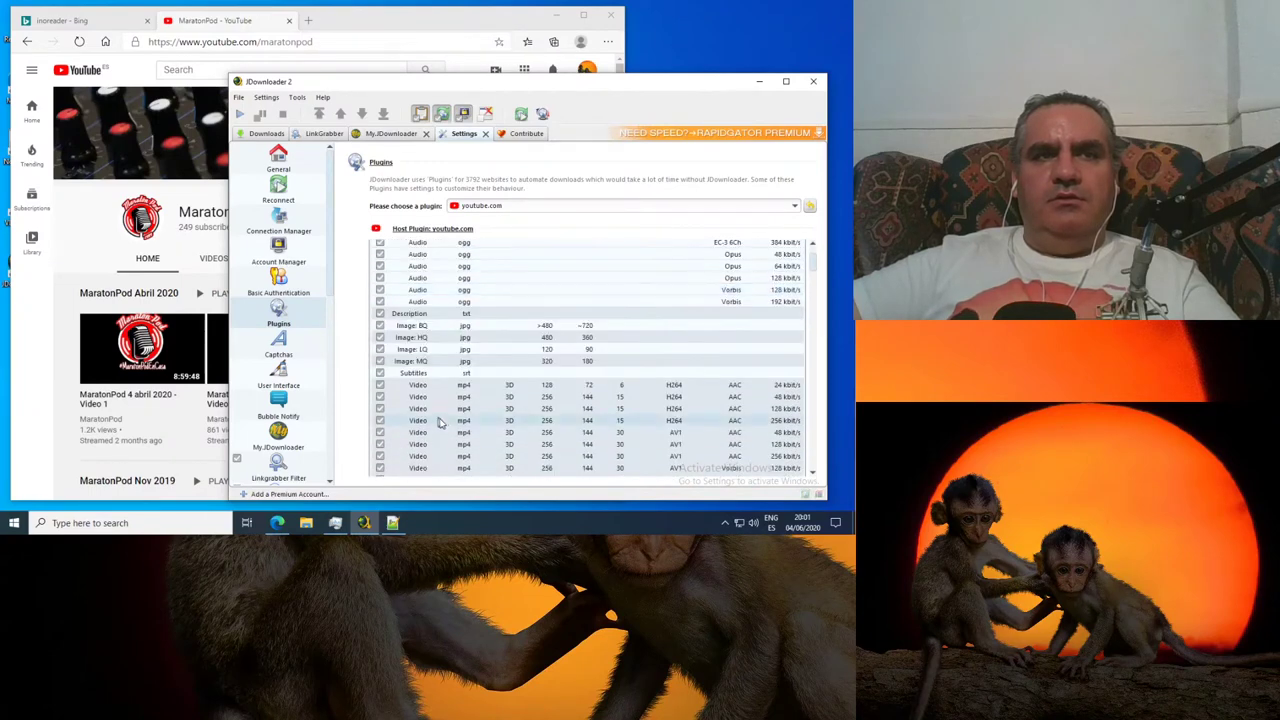
scroll(443, 425, "down", 5)
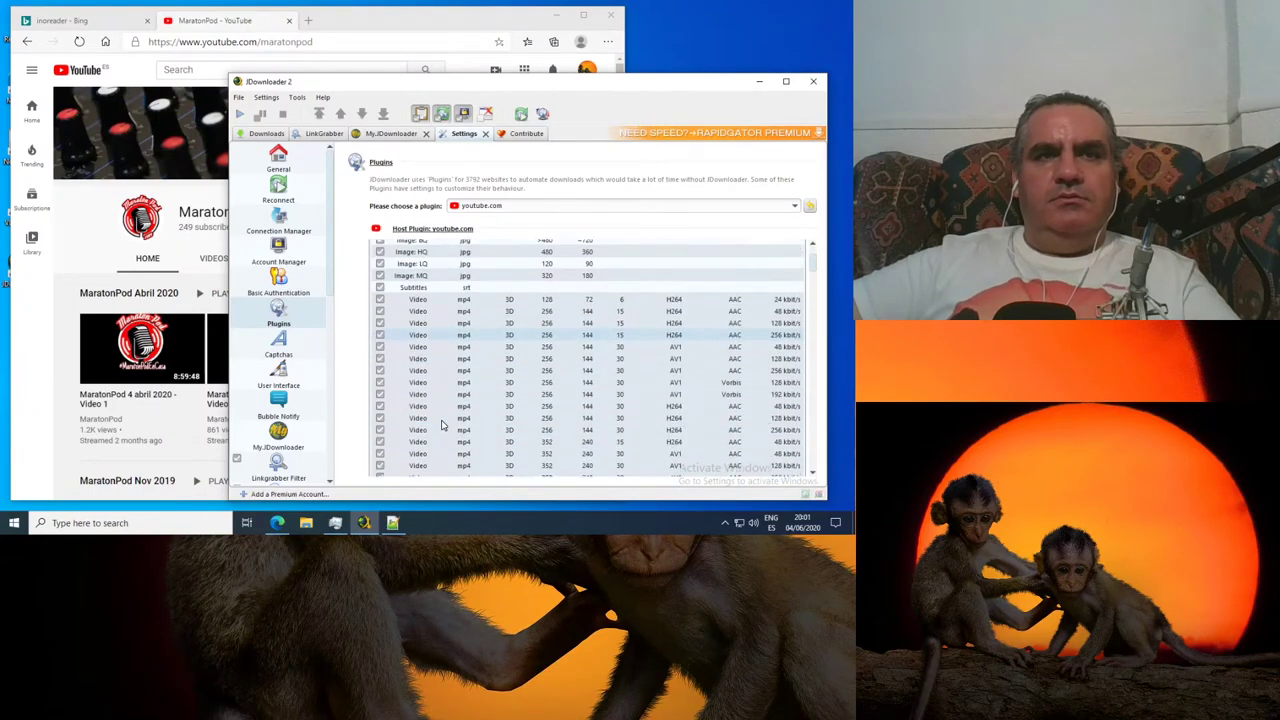
left_click_drag(811, 262, 787, 243)
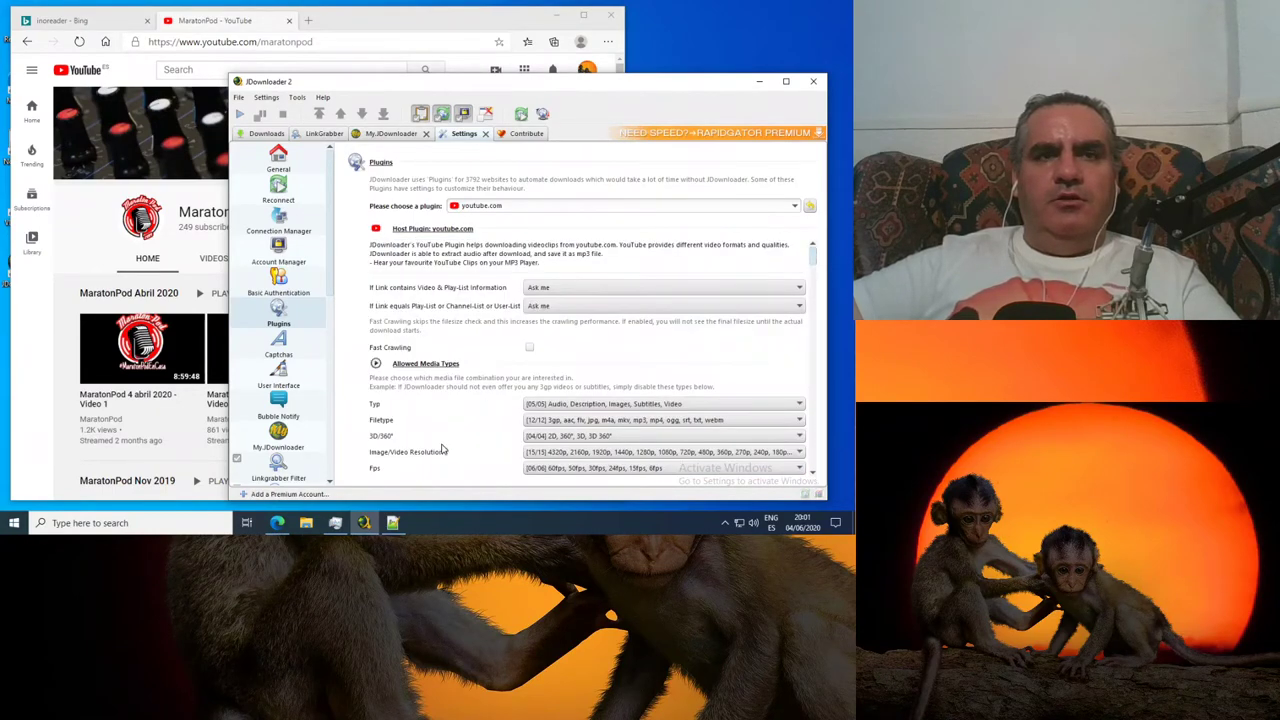
scroll(443, 450, "down", 10)
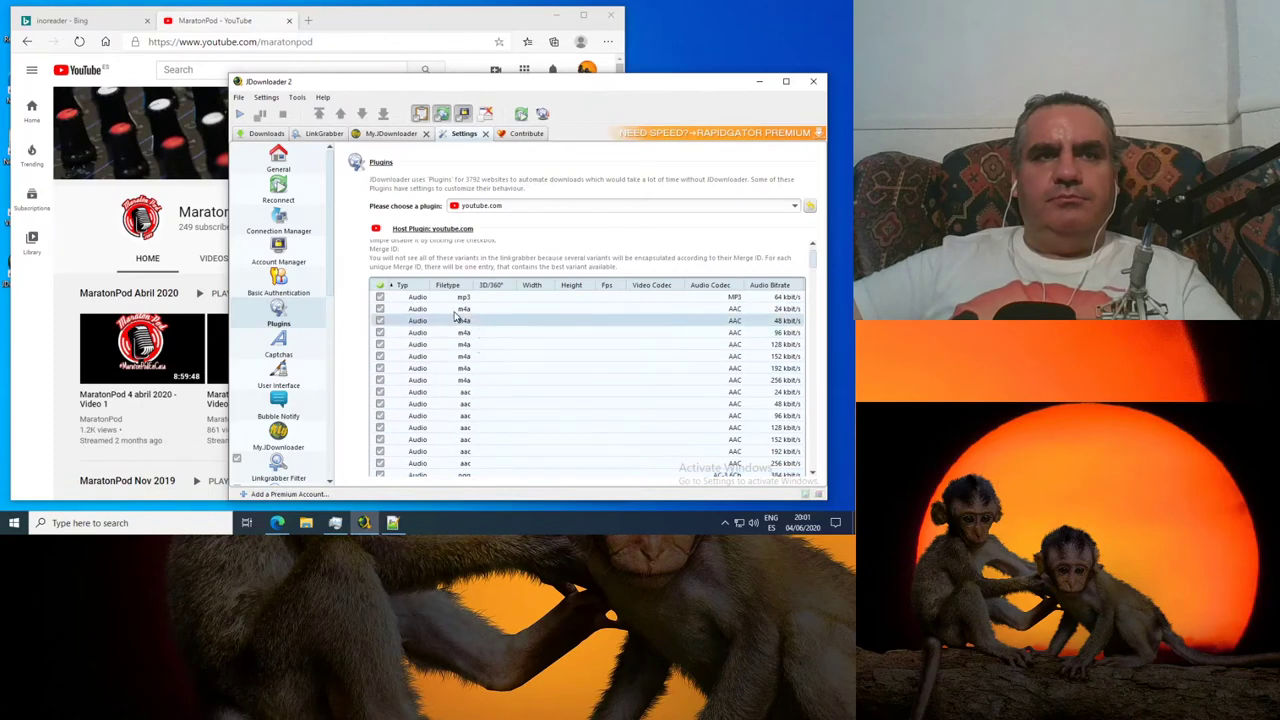
Step: Check which actions are offered for the mp3 64 kbit/s audio variant and review the other audio variants
right_click(418, 303)
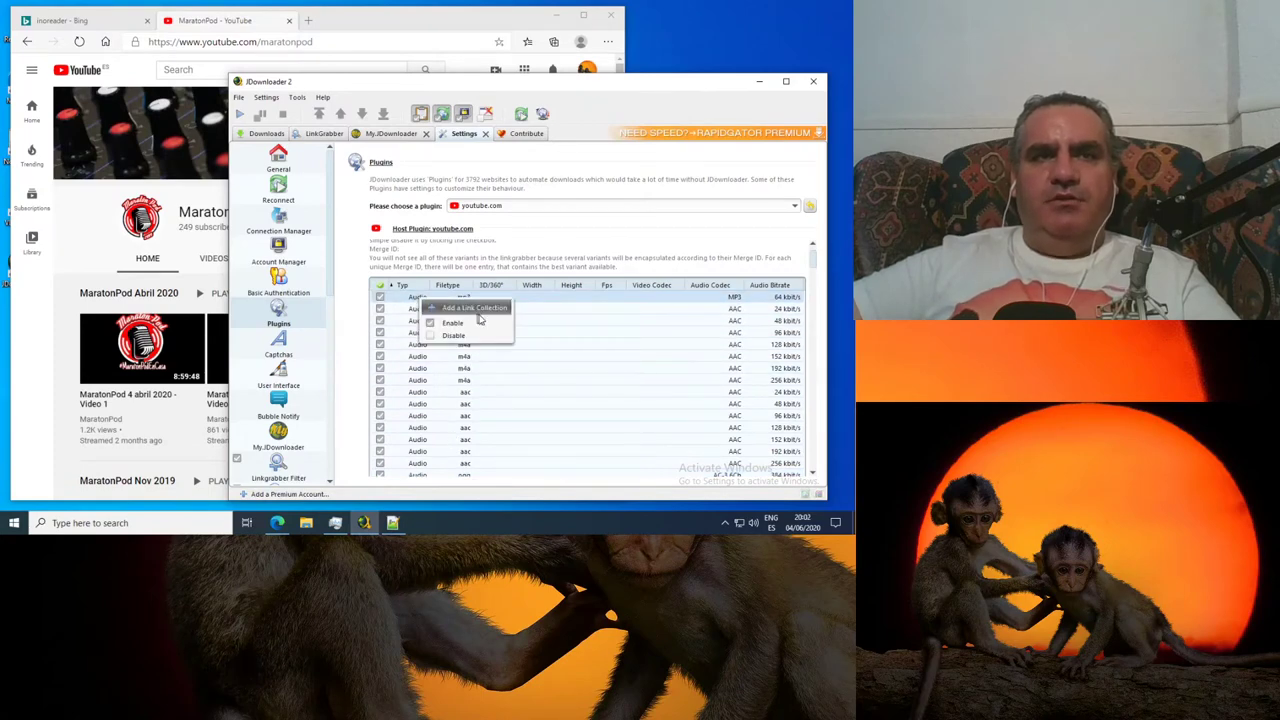
left_click(441, 304)
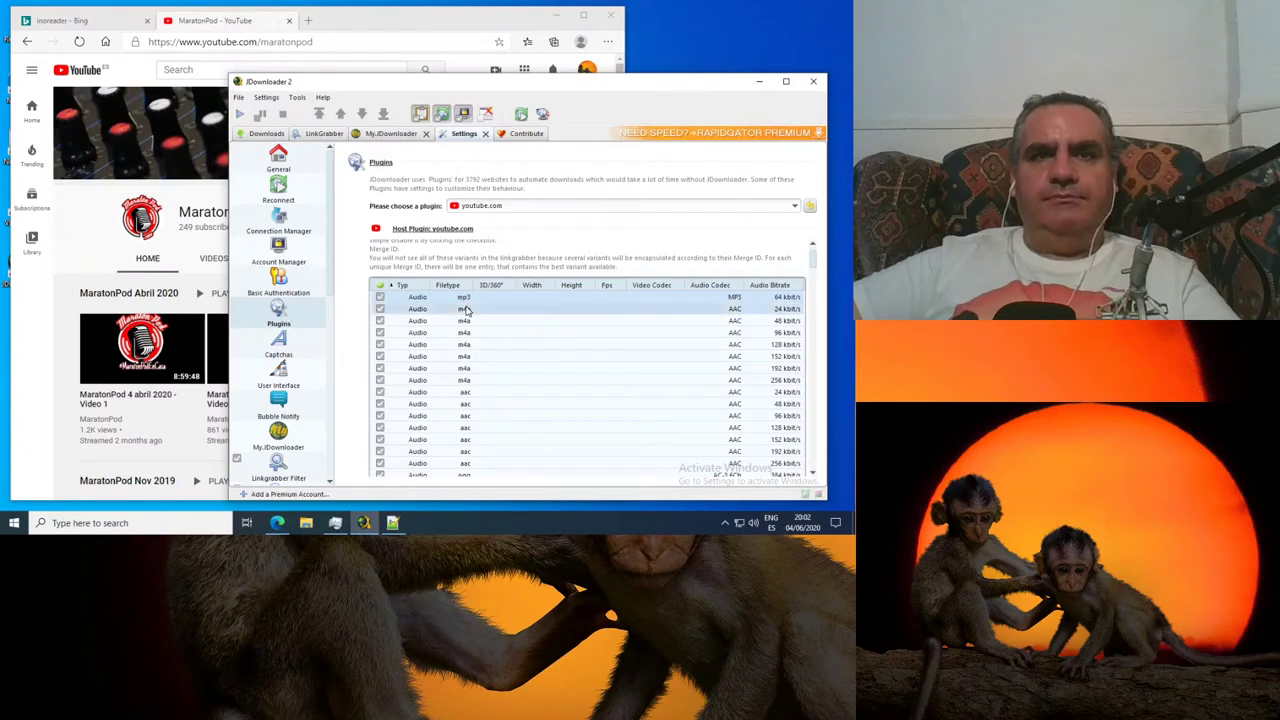
scroll(472, 312, "up", 3)
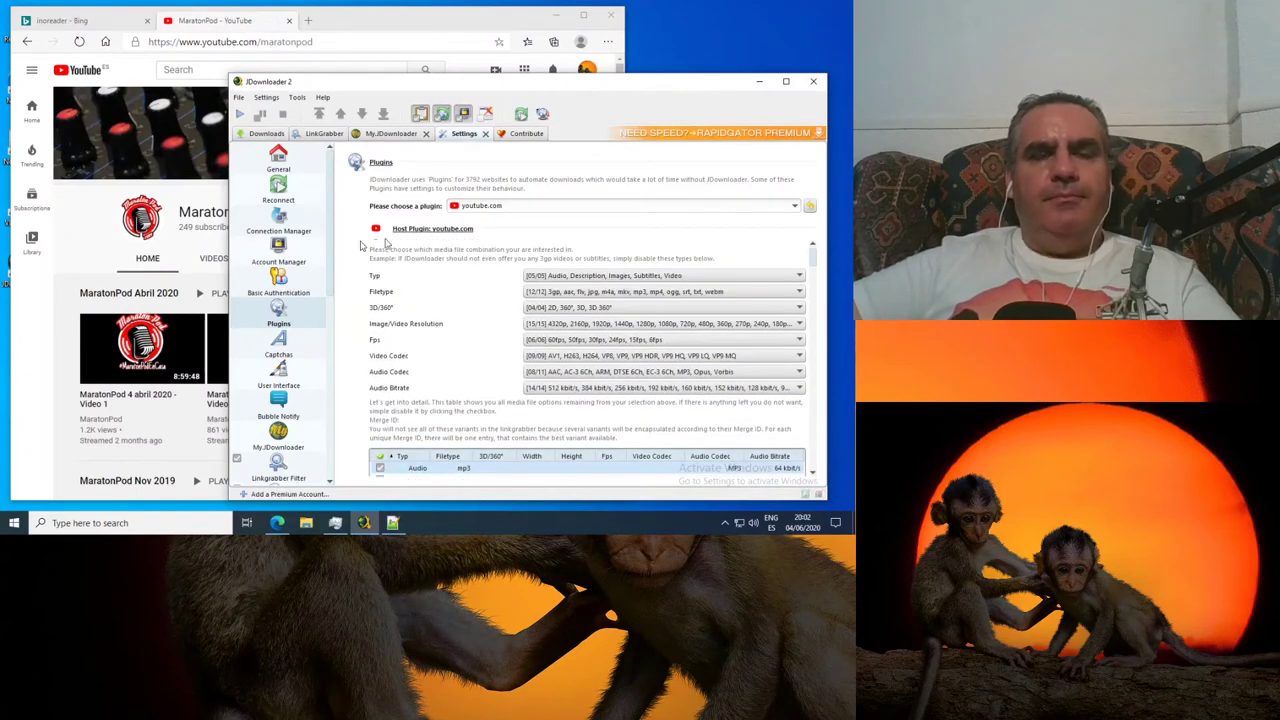
scroll(506, 436, "down", 3)
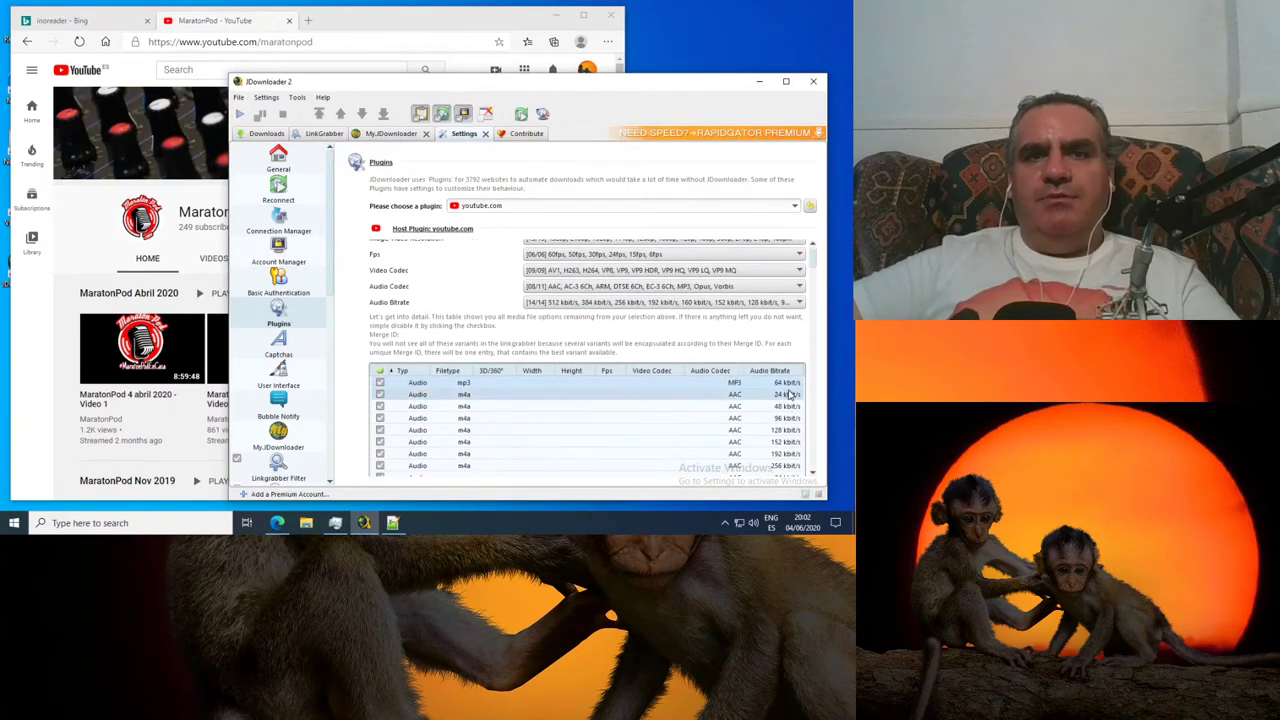
right_click(781, 389)
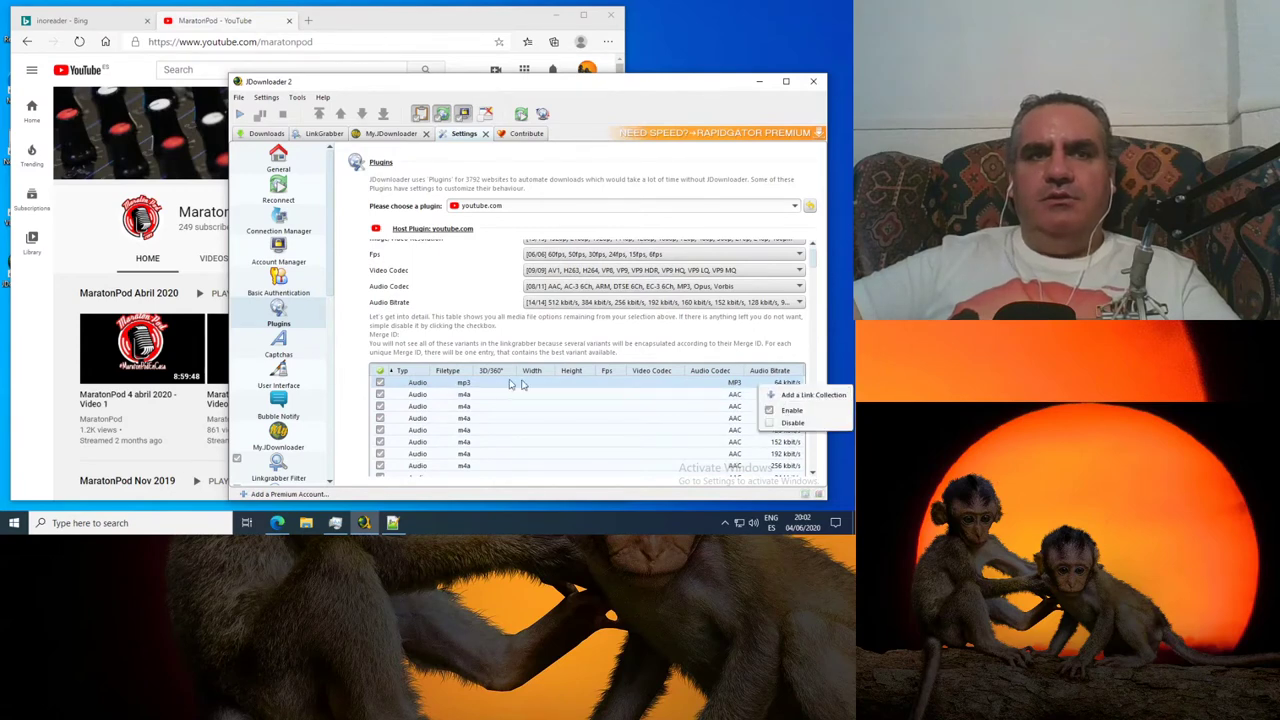
left_click(472, 385)
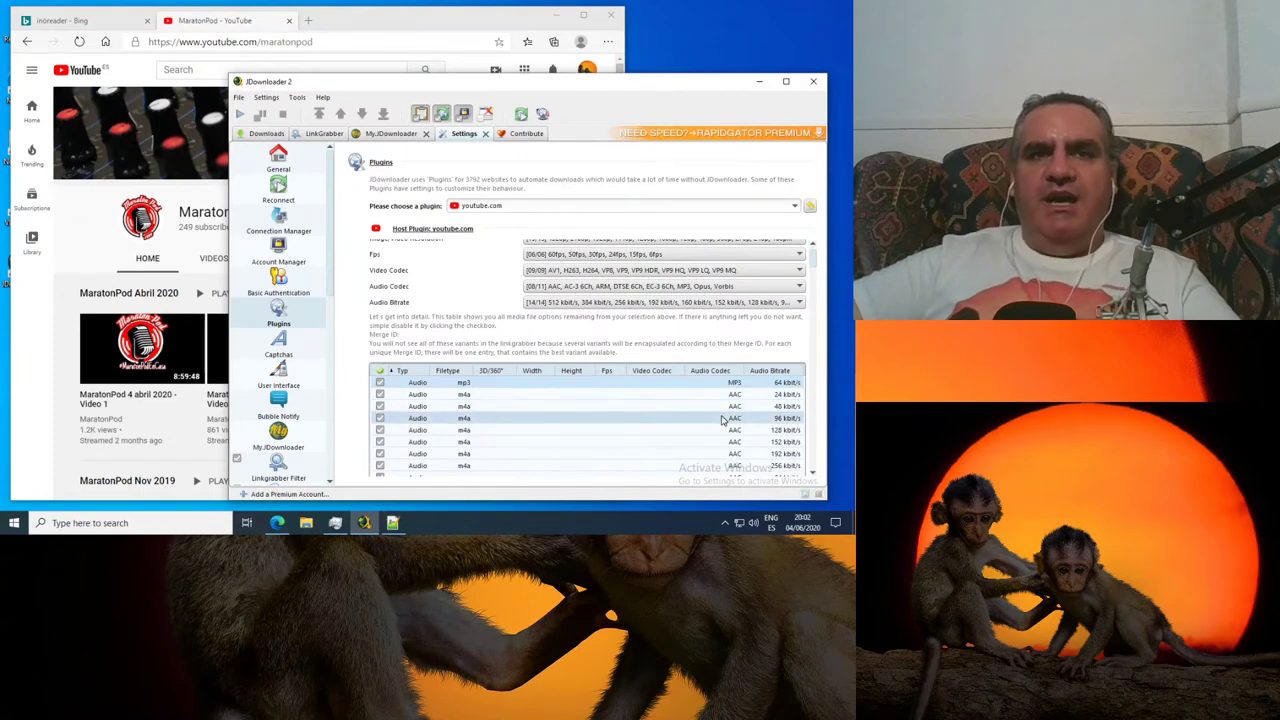
scroll(643, 349, "down", 3)
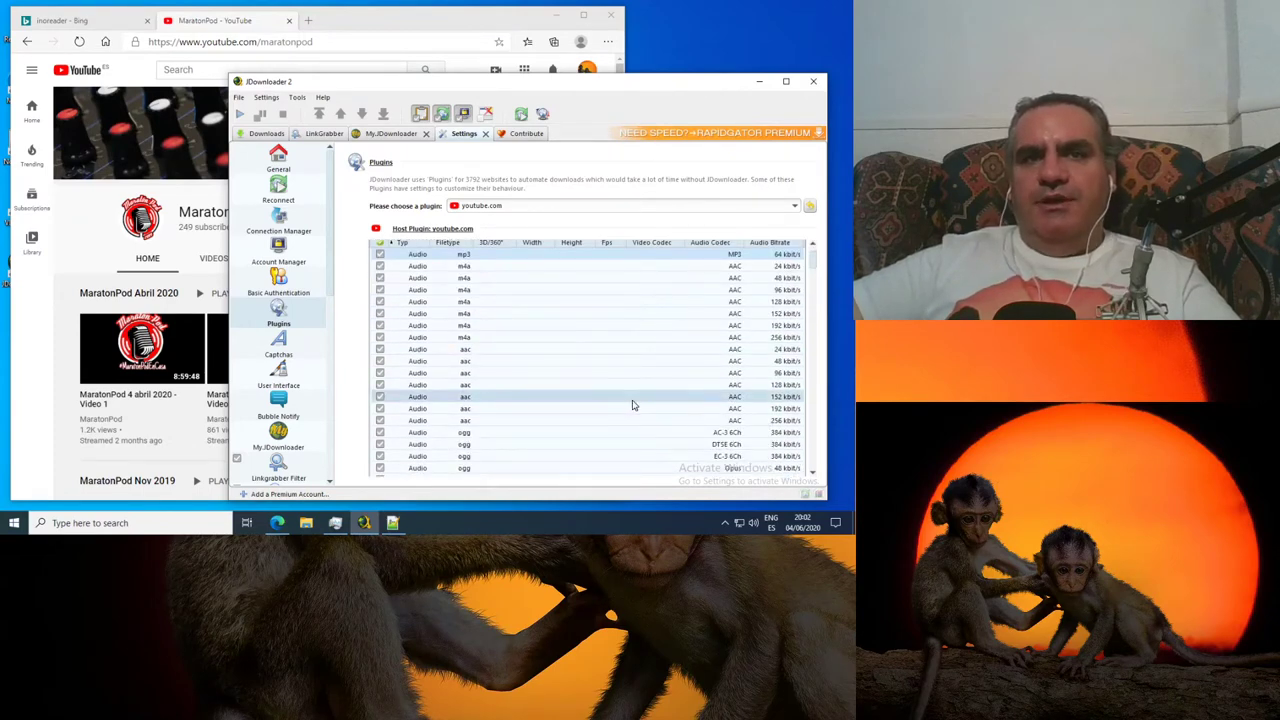
scroll(650, 402, "down", 3)
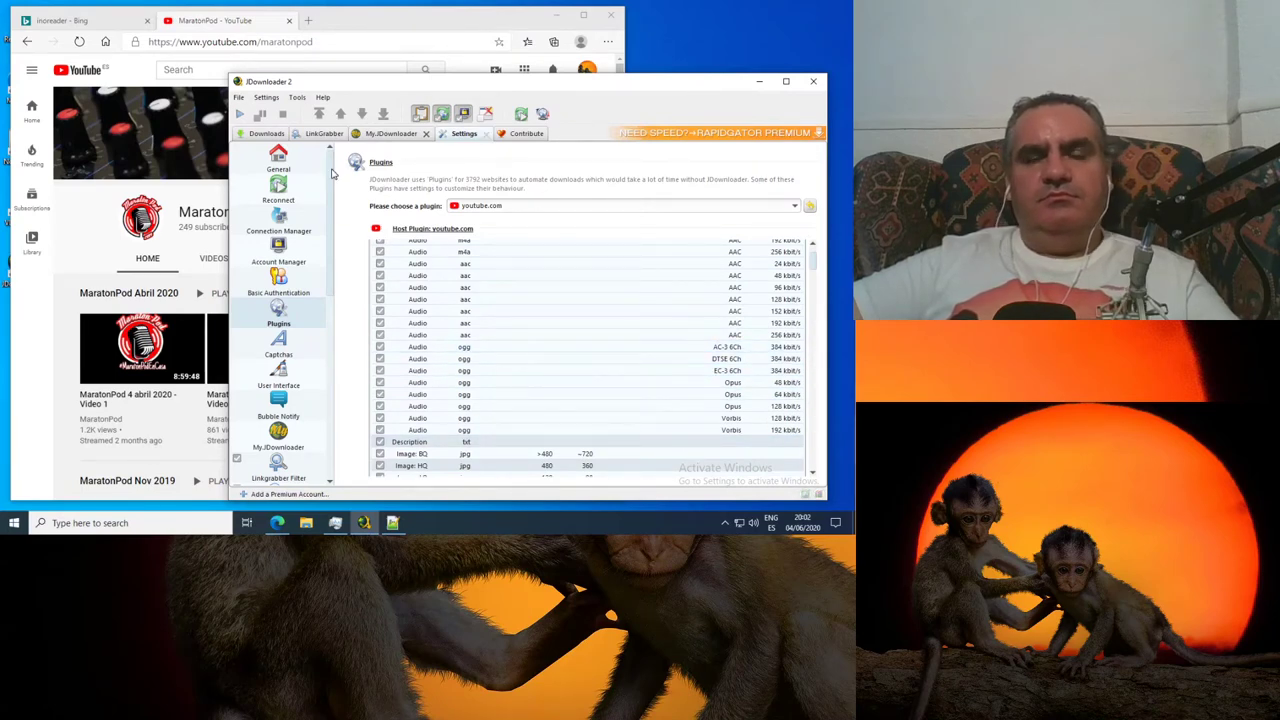
Step: Close the settings and return to the grabbed links in LinkGrabber
key("ctrl+w")
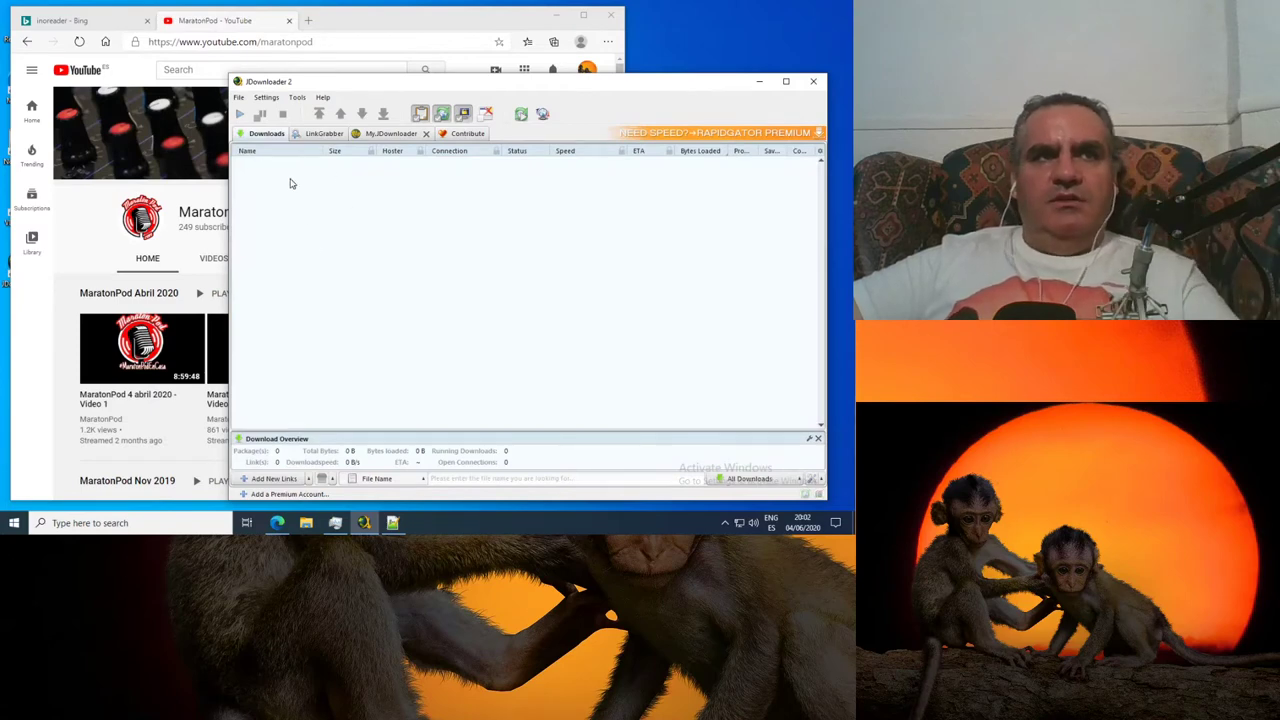
left_click(318, 133)
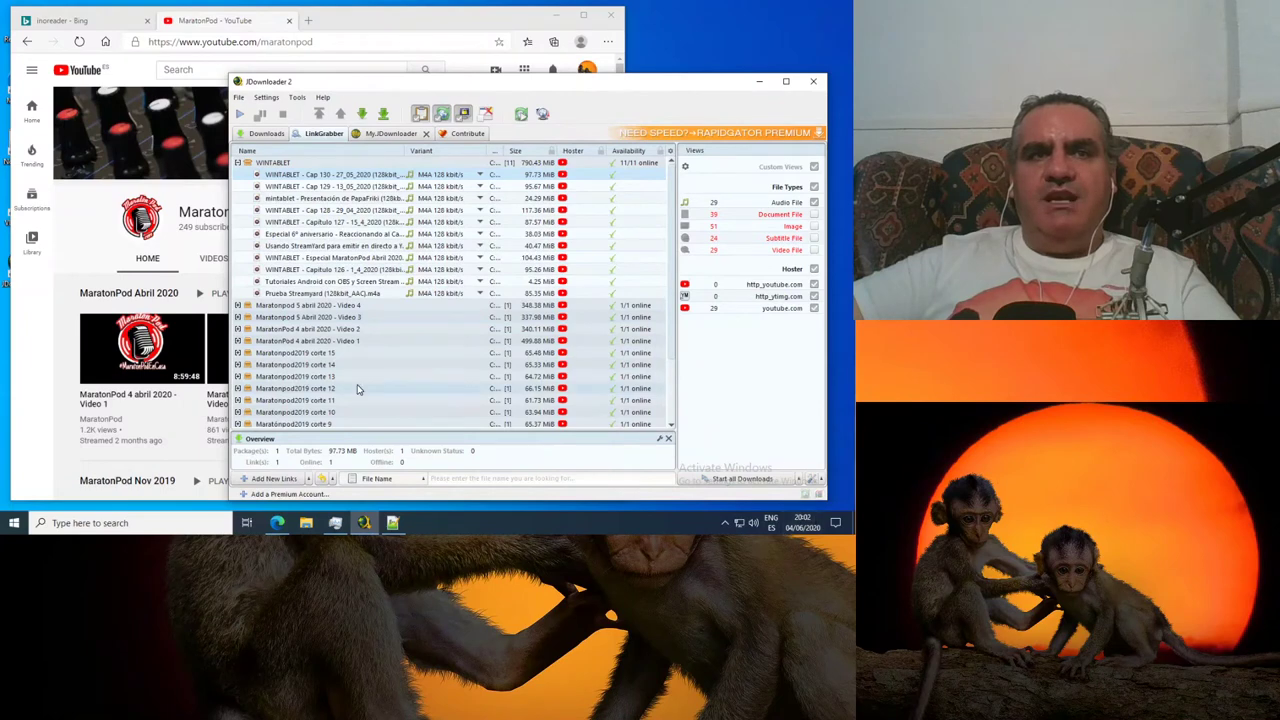
Step: Merge the 18 separate Maratonpod packages below WINTABLET into one new package named MaratonPOD, keeping the suggested download folder
scroll(350, 395, "down", 2)
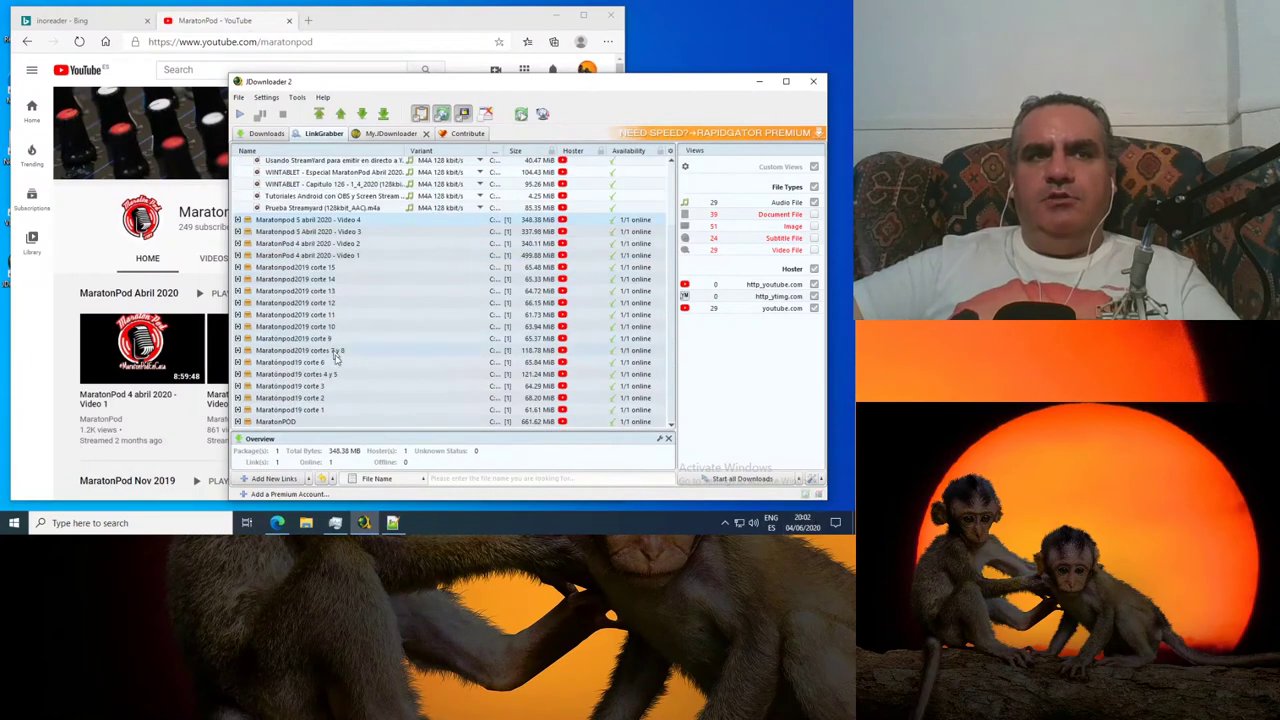
right_click(307, 427)
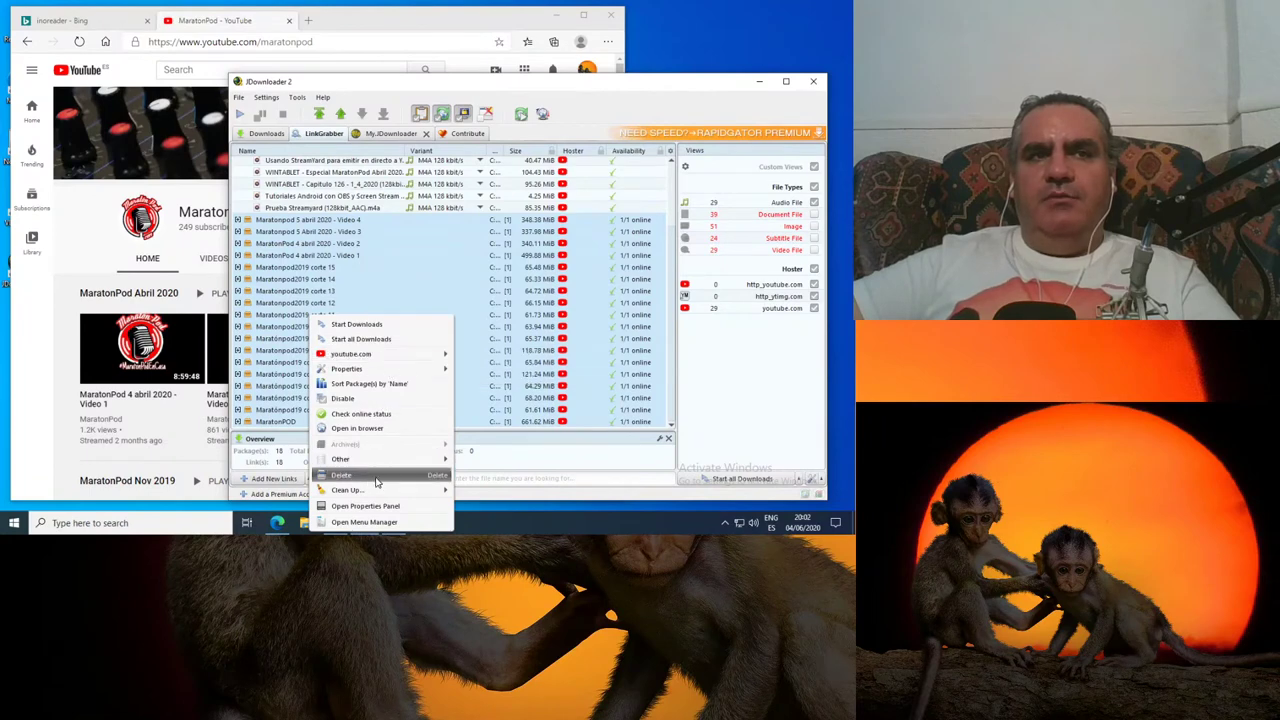
mouse_move(376, 460)
left_click(512, 479)
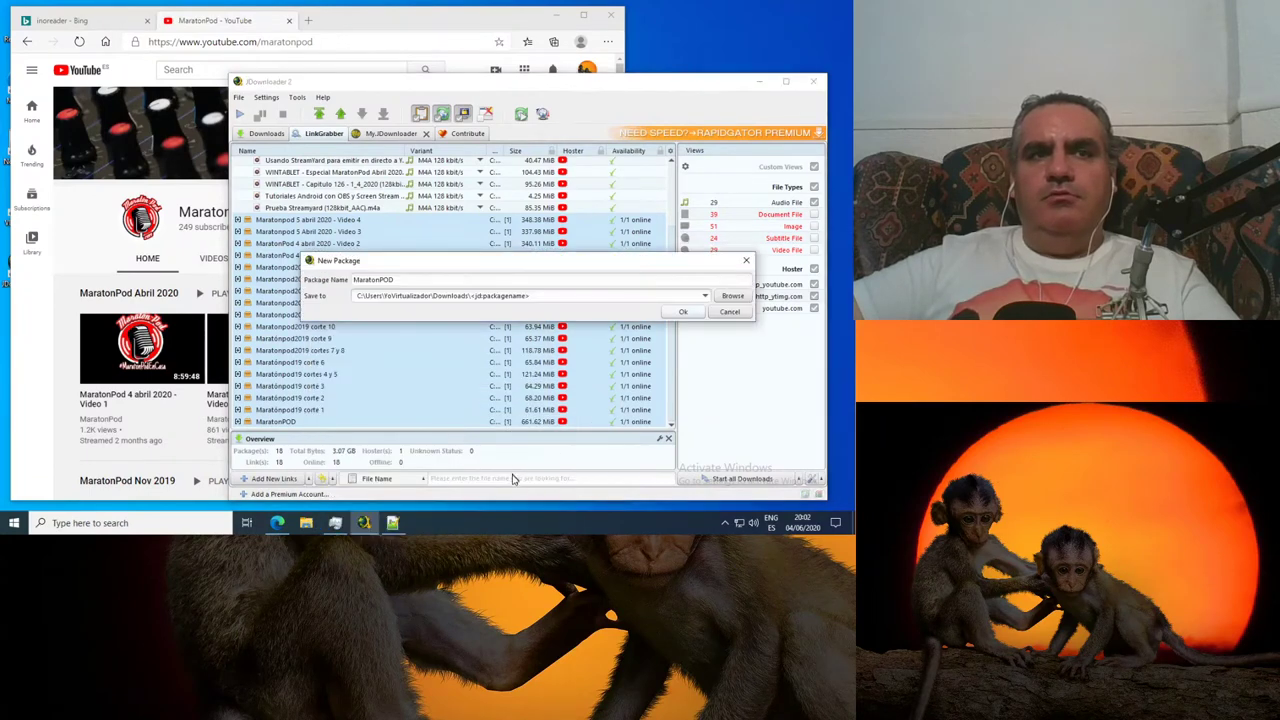
left_click(683, 311)
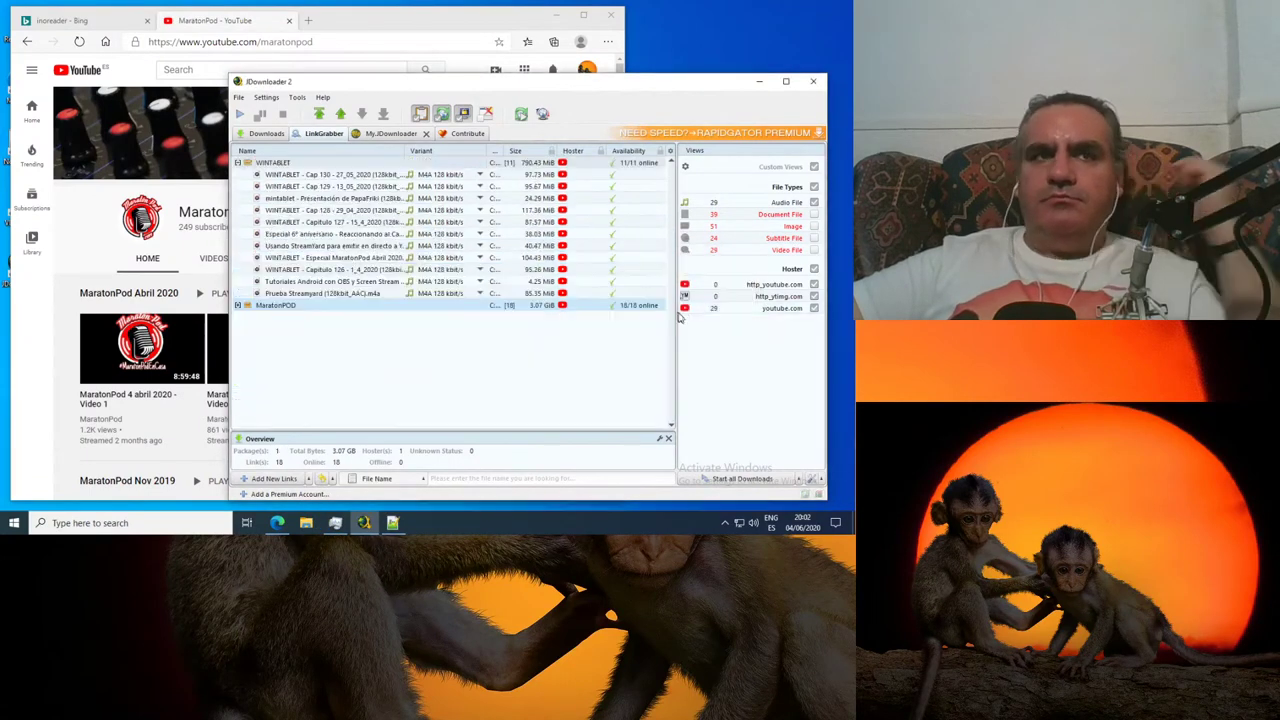
Step: Expand the MaratonPOD package and look through its April 2020 videos, 2019 cuts and the final MaratonPOD audio link
left_click(237, 305)
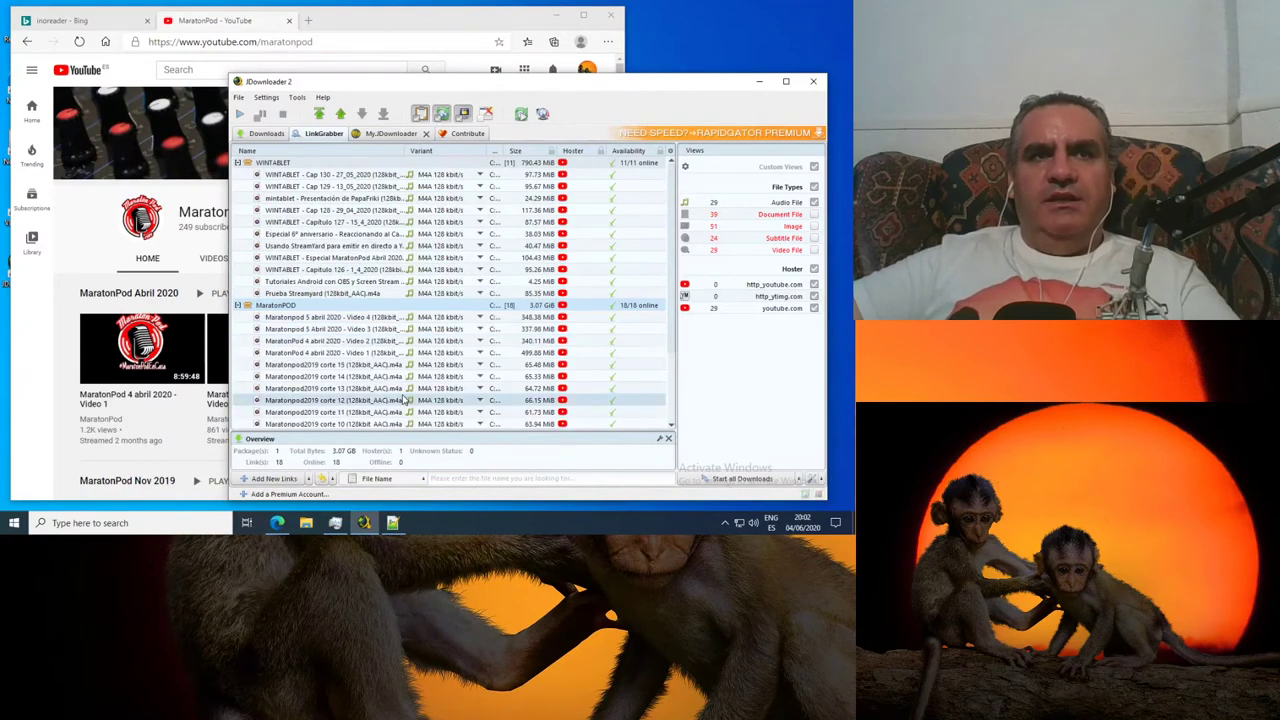
scroll(345, 368, "down", 2)
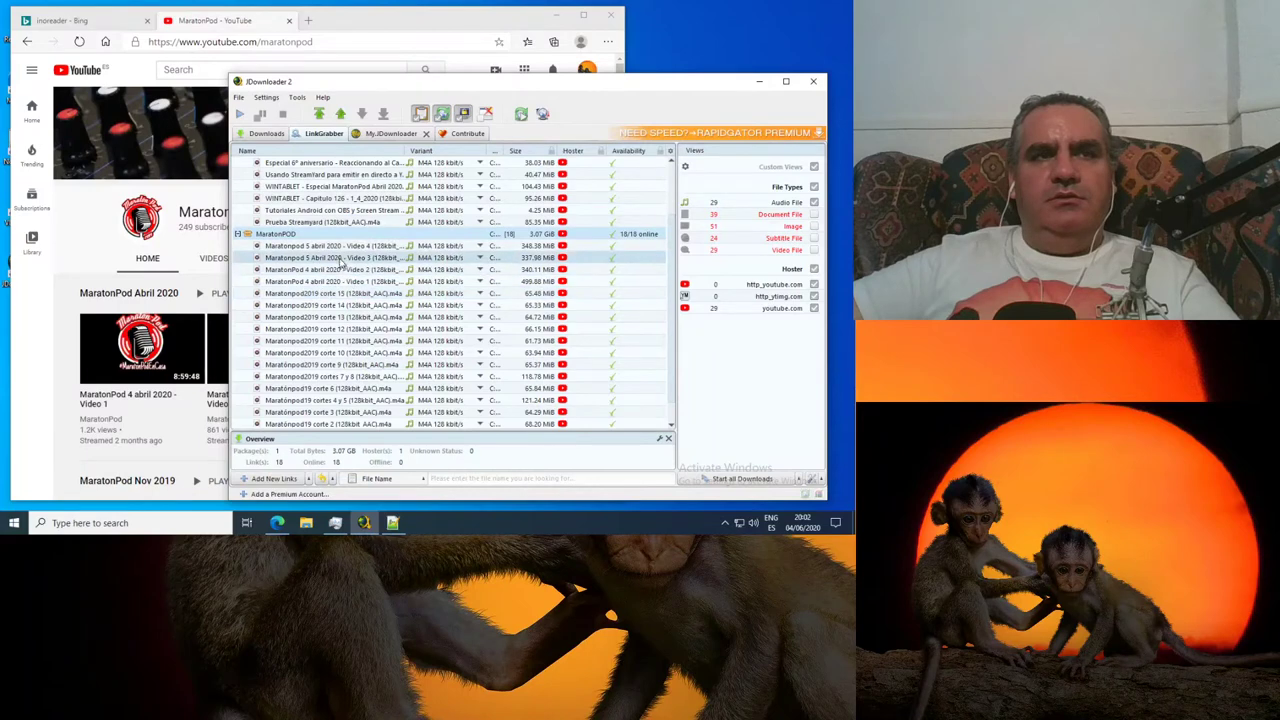
left_click(342, 246)
left_click(345, 282, "shift")
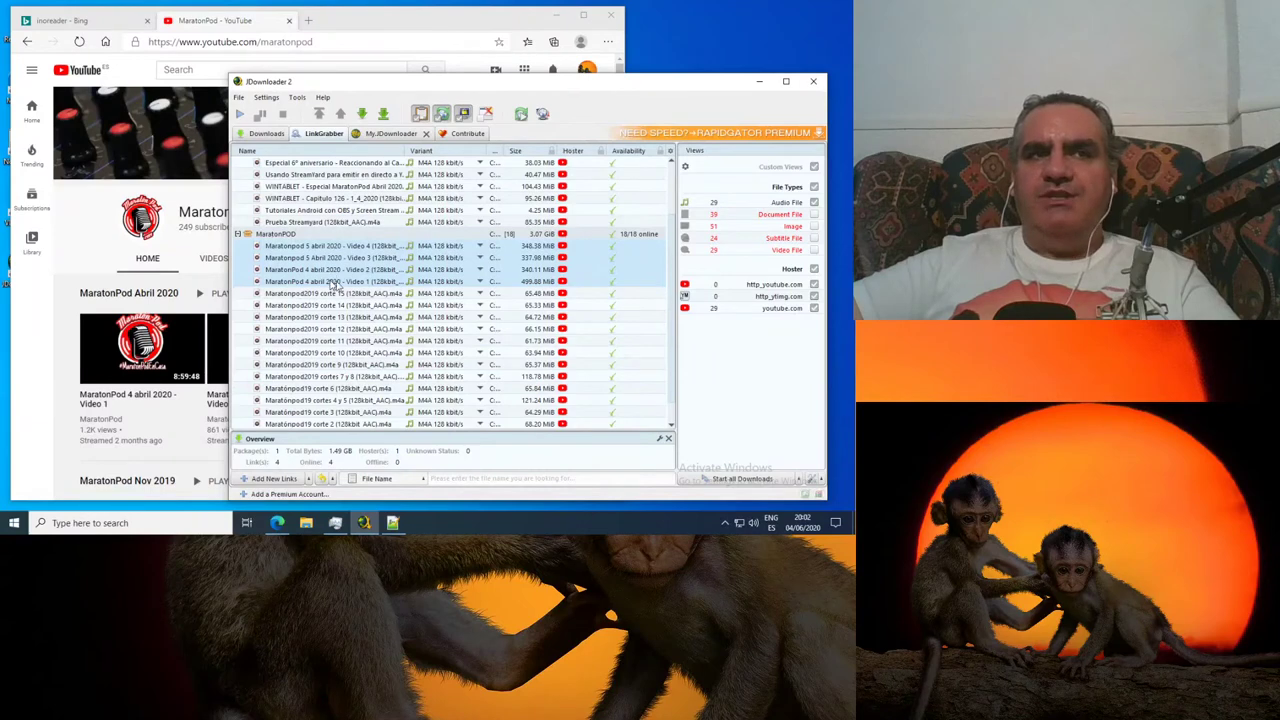
scroll(332, 286, "down", 1)
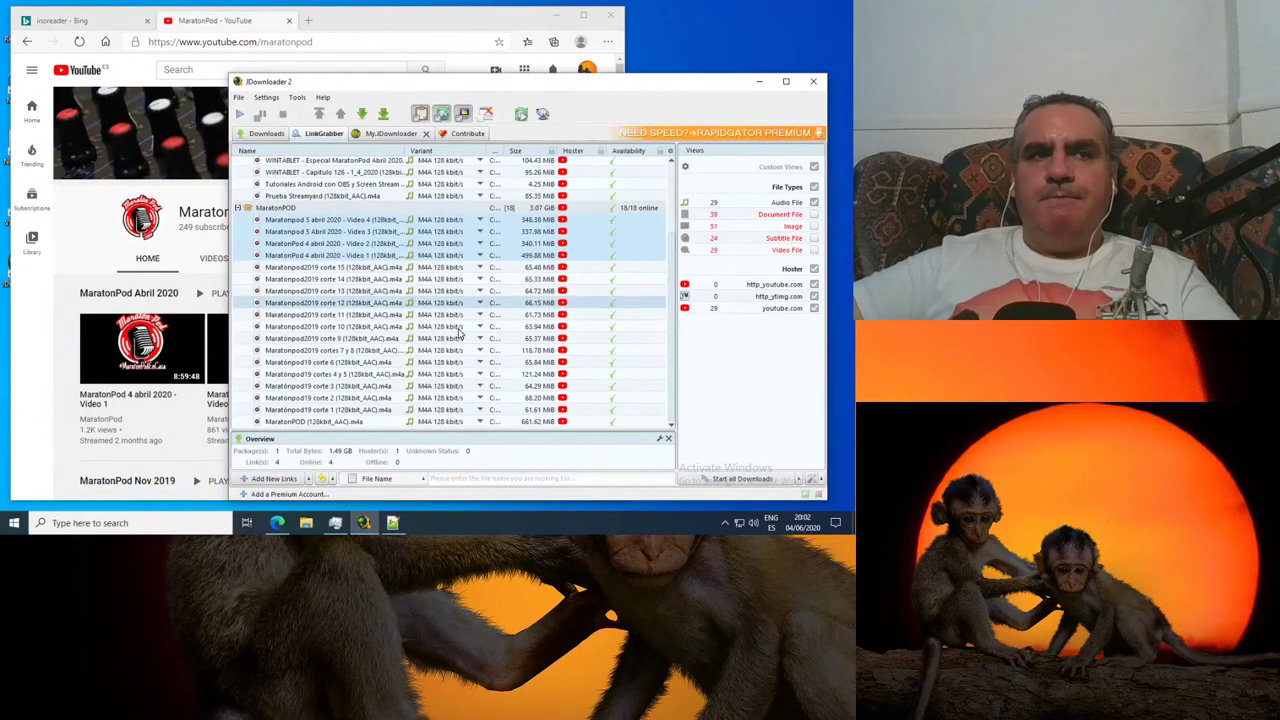
left_click(314, 268)
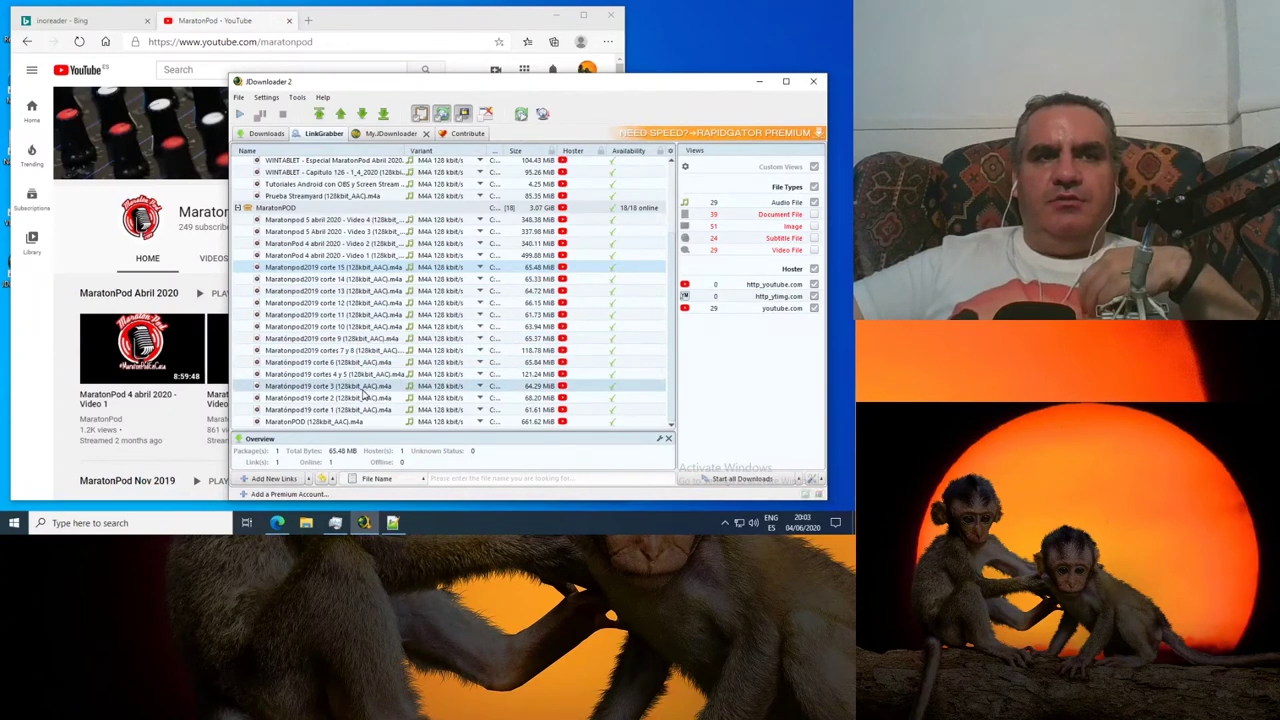
left_click(355, 423)
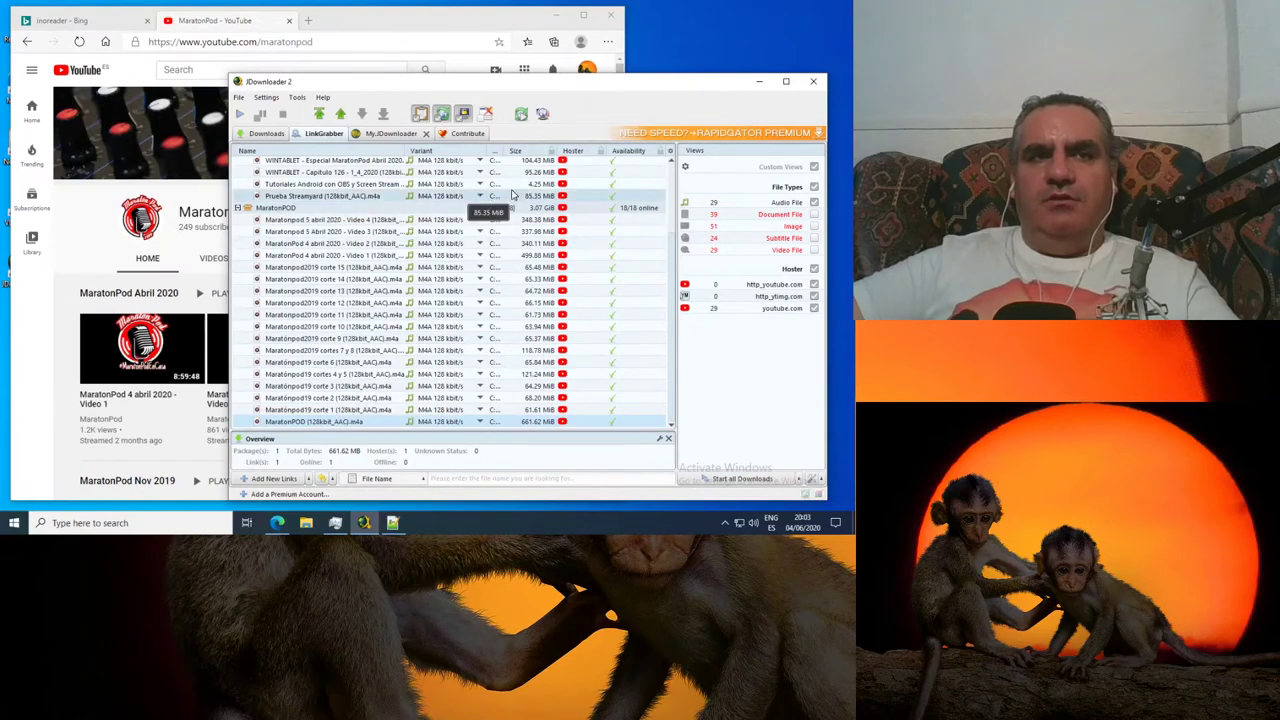
Step: Review the additional variants offered for Maratonpod 5 abril 2020 - Video 4, including the codec and file type filters, without adding any
left_click(480, 219)
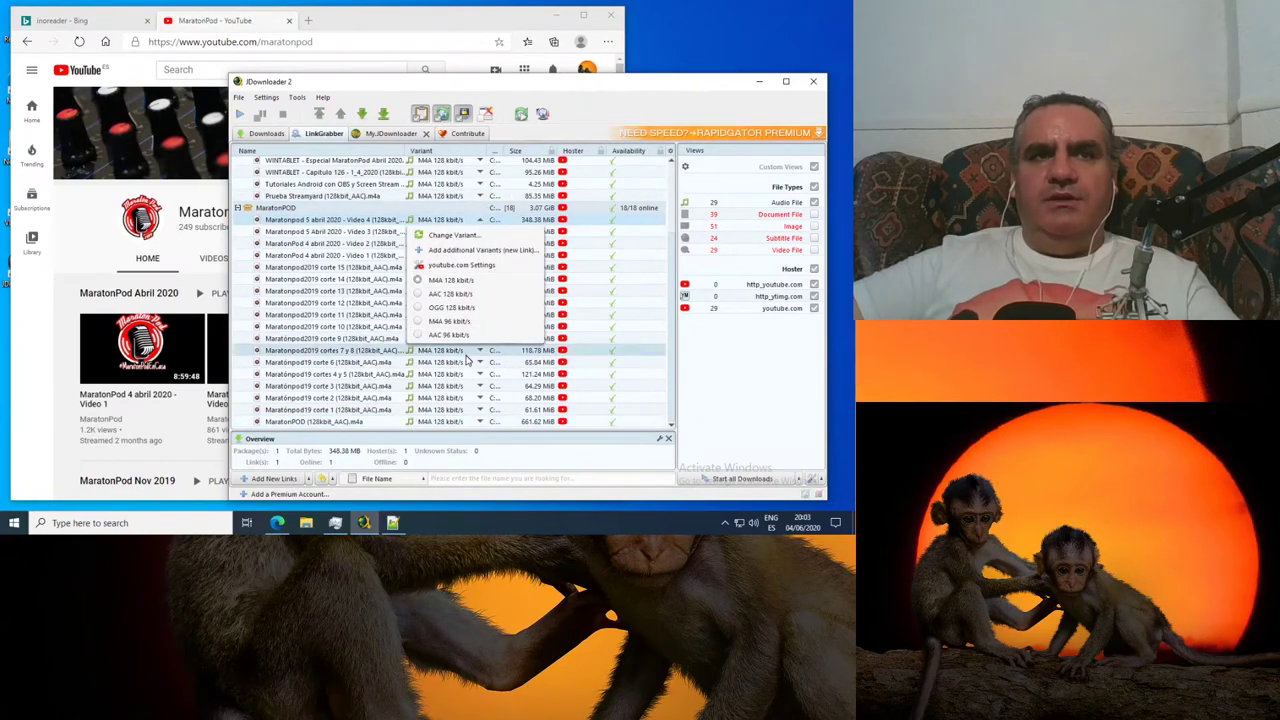
left_click(466, 250)
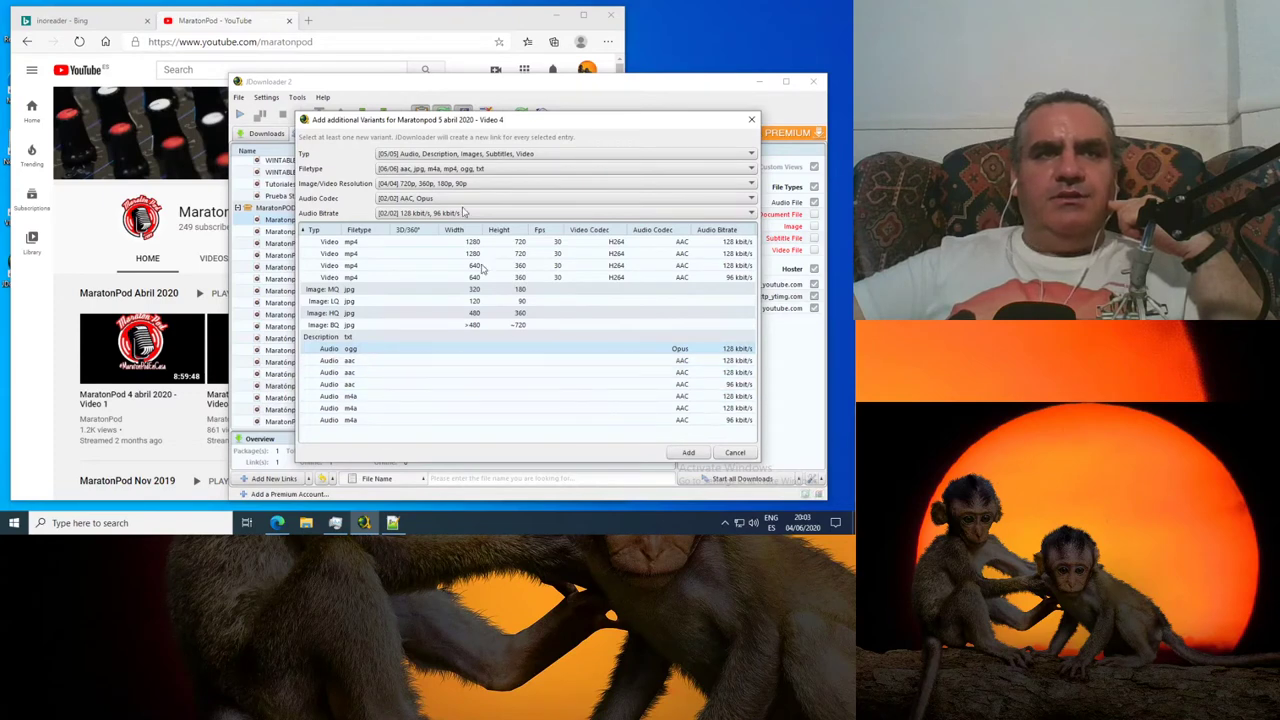
left_click(747, 200)
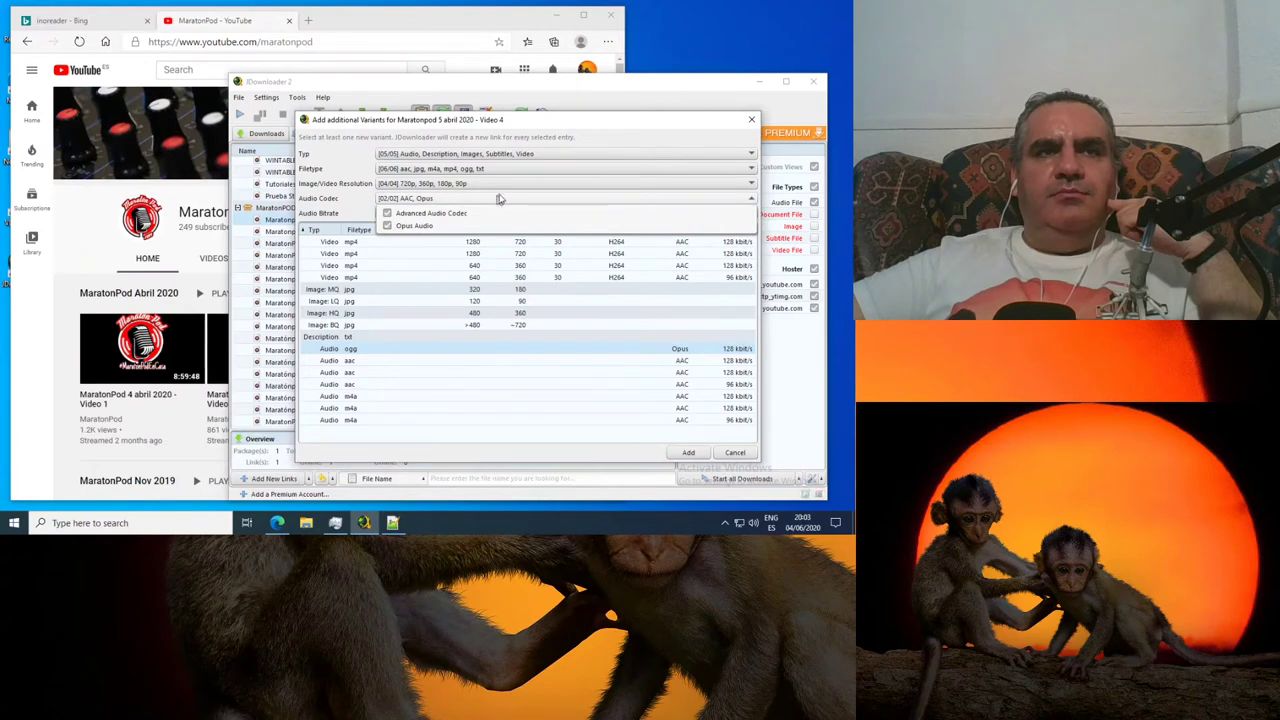
left_click(557, 170)
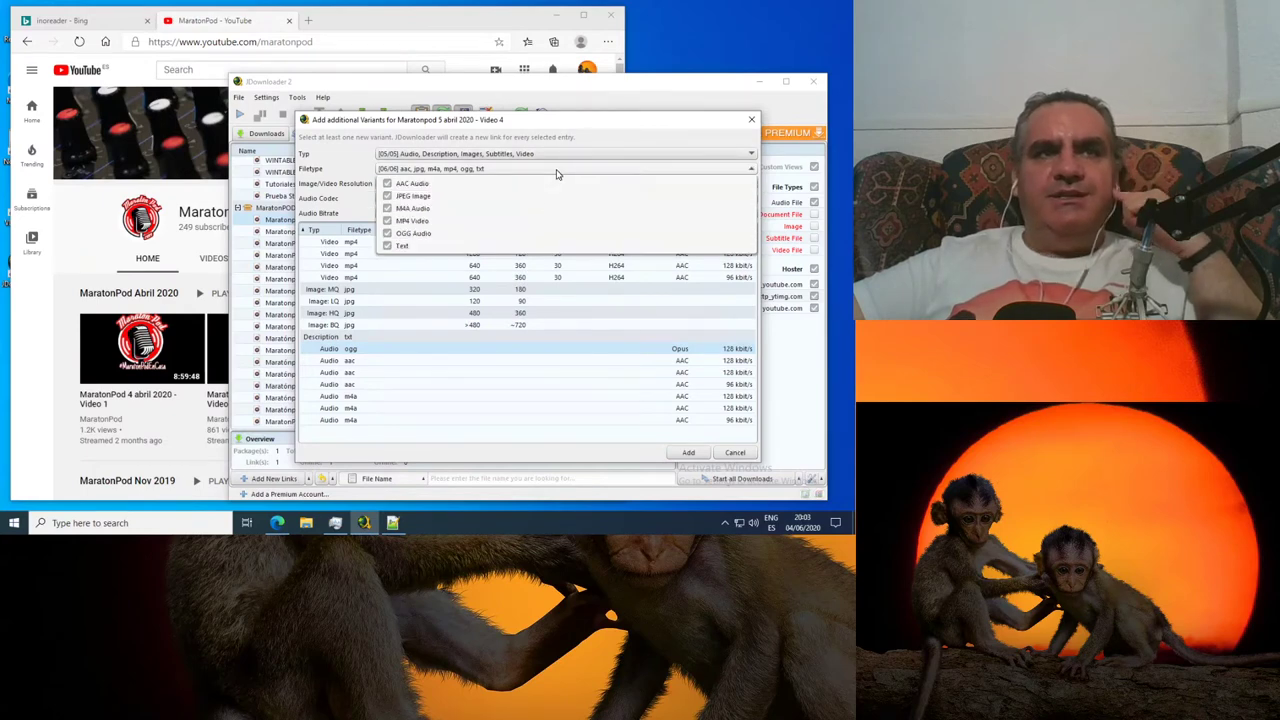
left_click(340, 182)
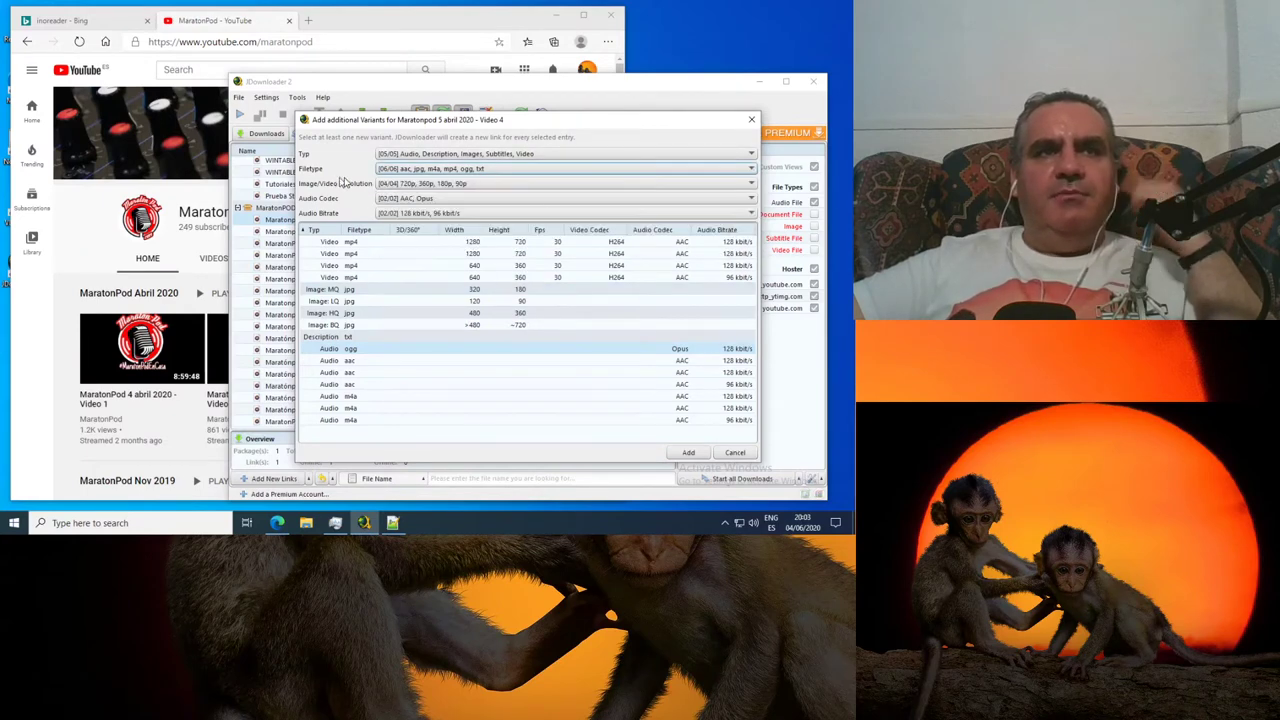
left_click(733, 453)
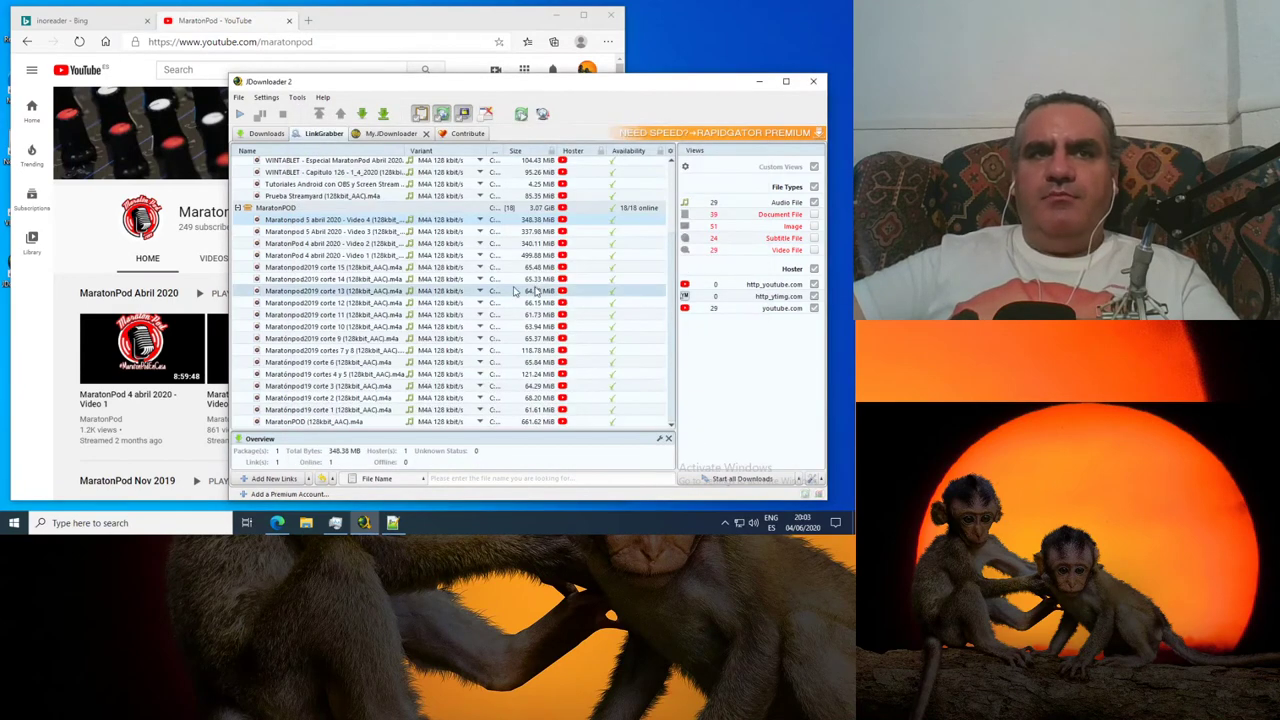
Step: Add the OGG Opus 128 kbit/s audio variant as new links for the four April 2020 videos in the MaratonPOD package
left_click_drag(340, 230, 313, 260)
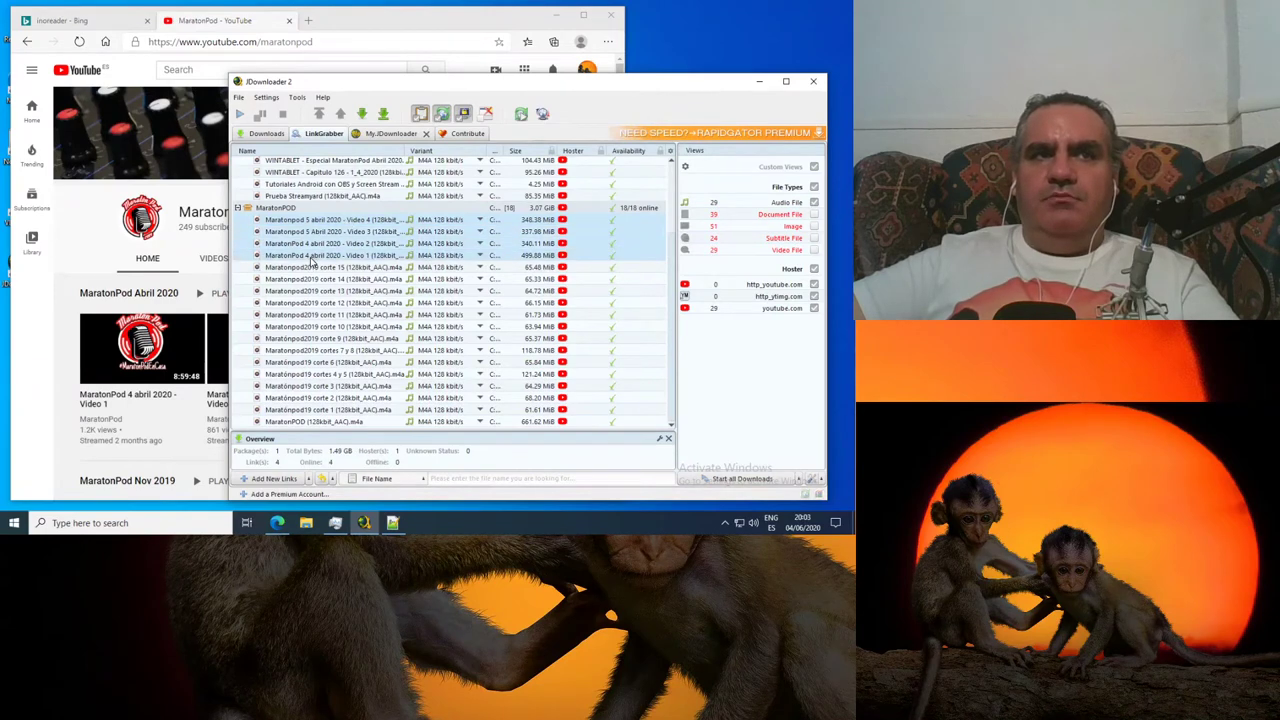
right_click(456, 229)
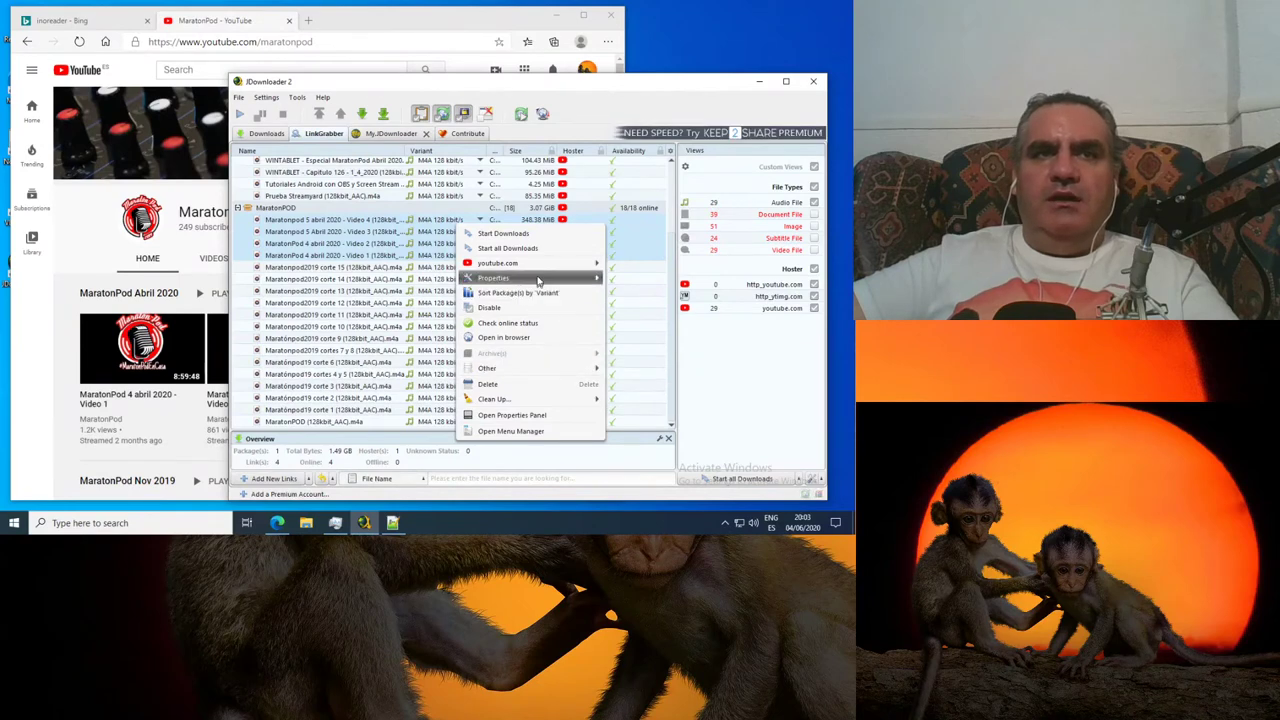
mouse_move(541, 270)
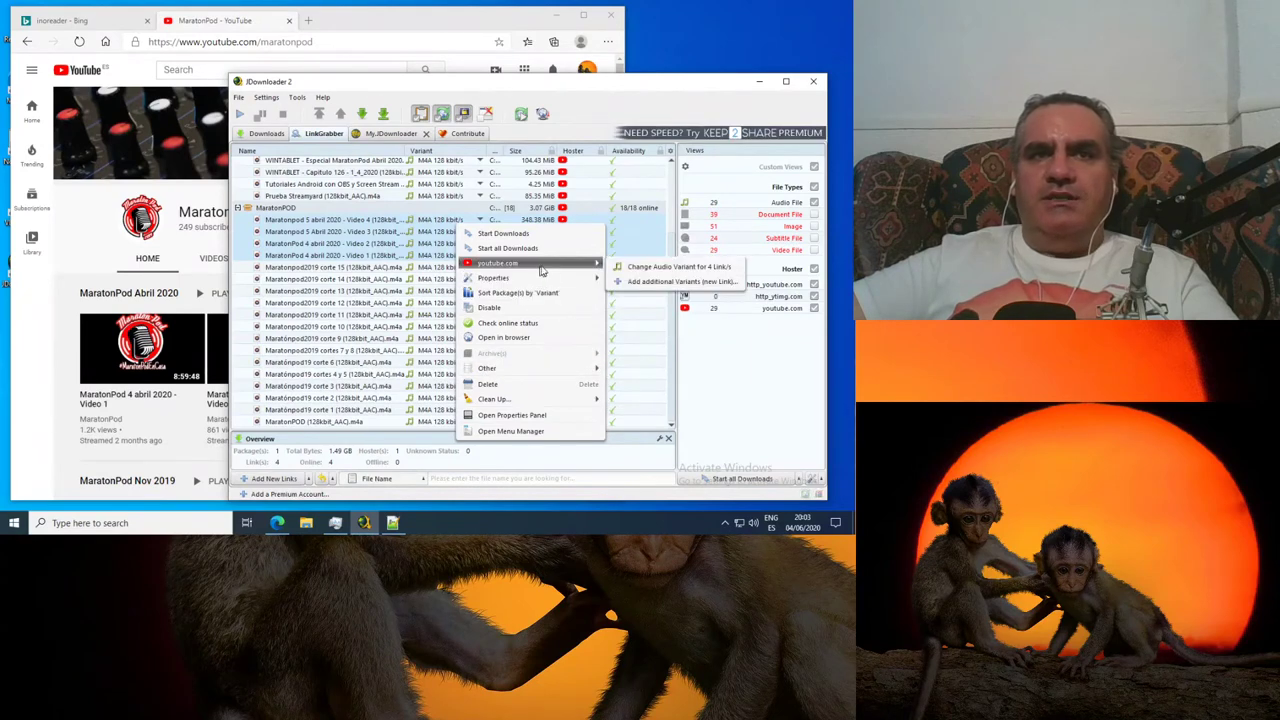
left_click(659, 283)
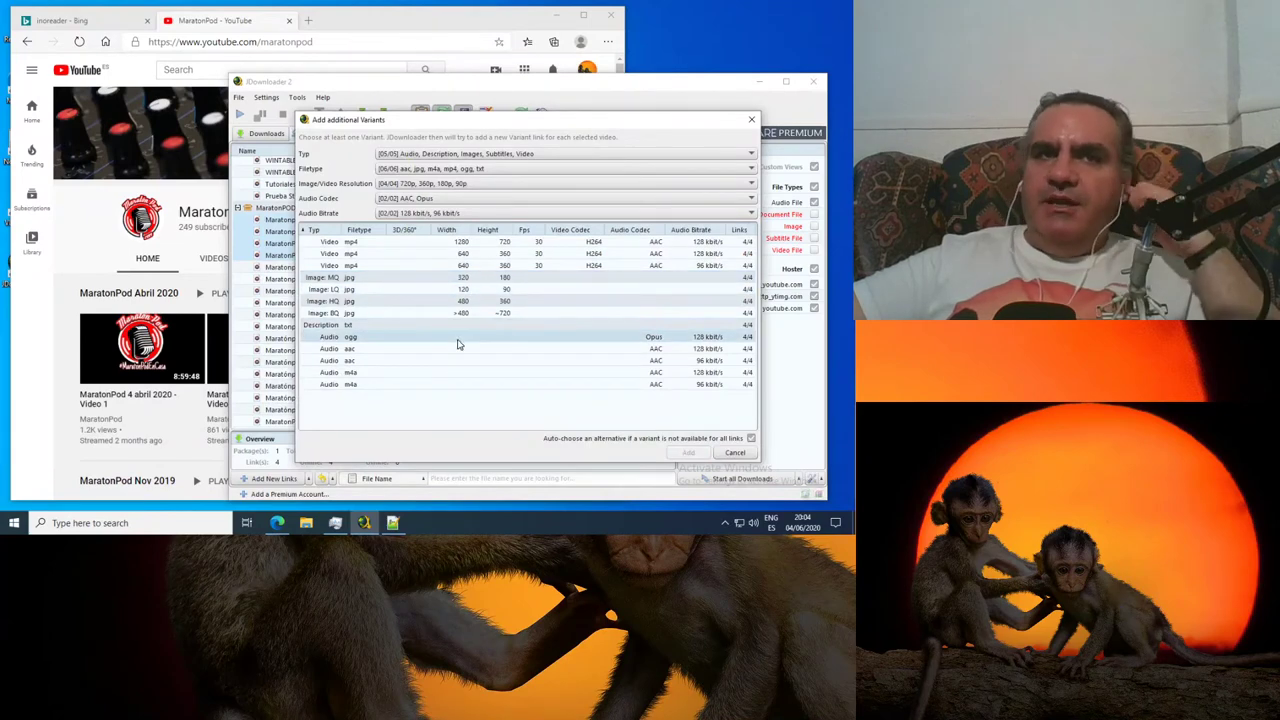
left_click(360, 337)
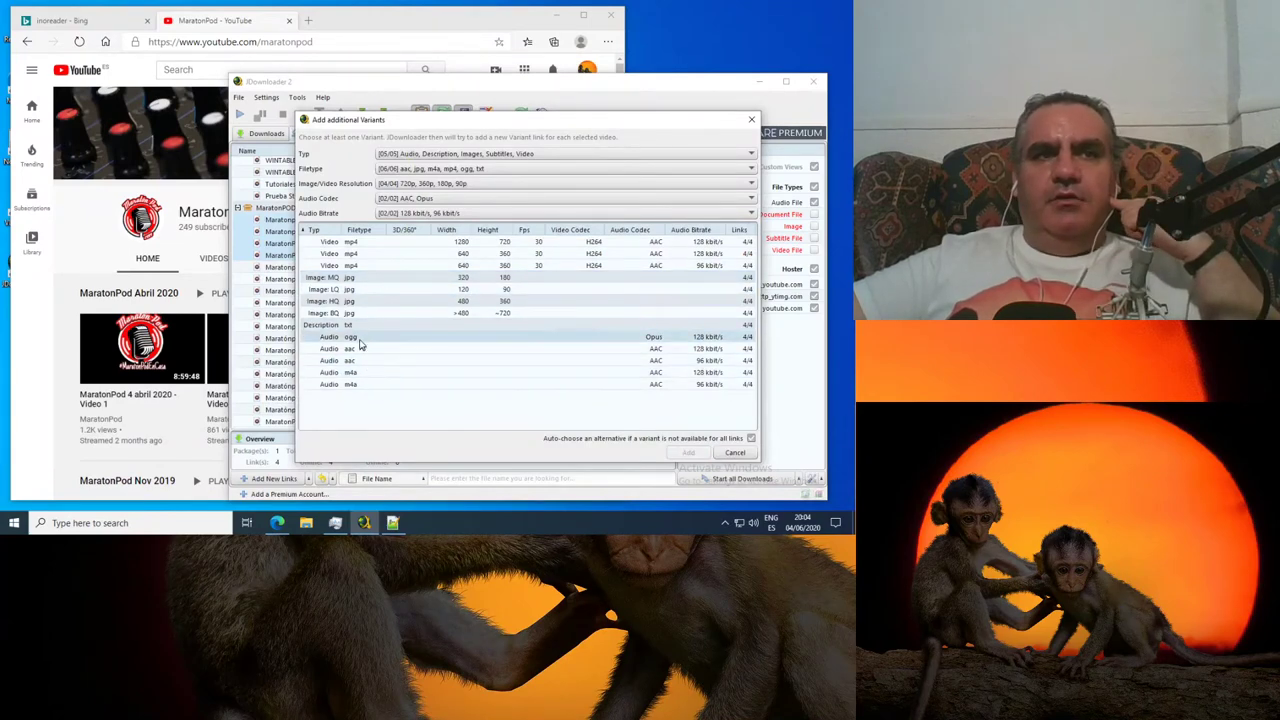
left_click(688, 452)
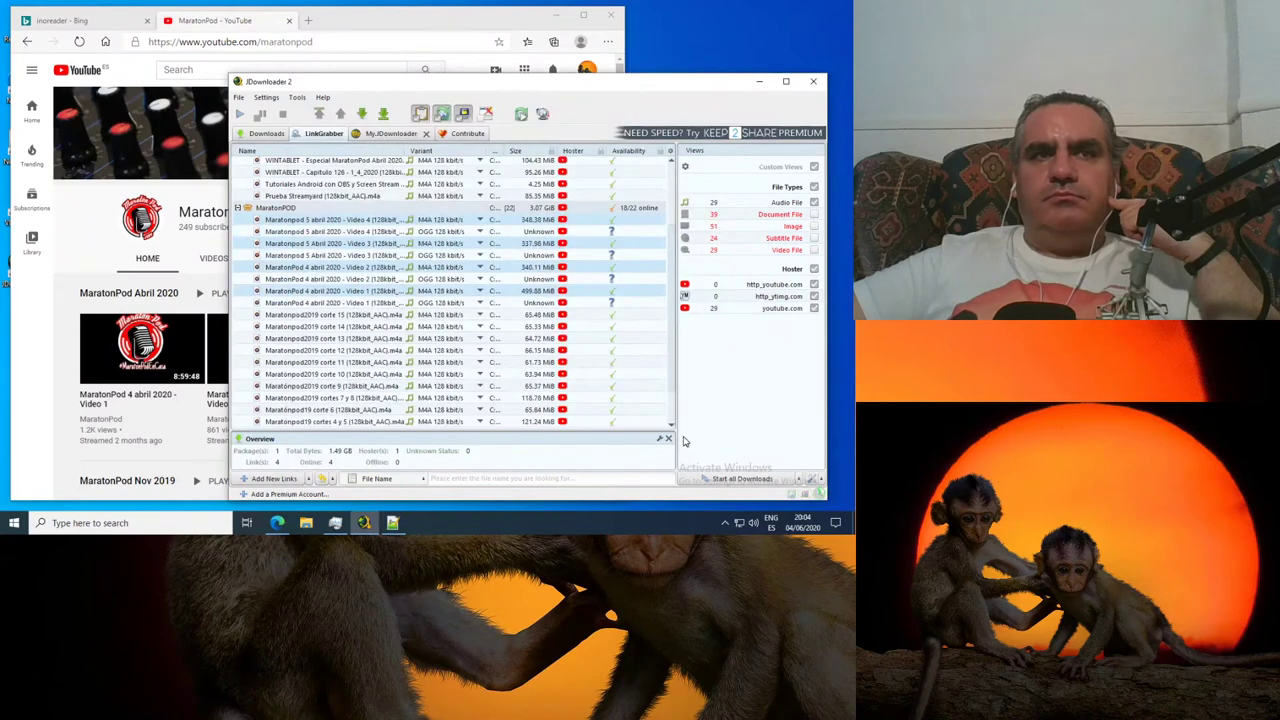
Step: Check the audio variants available for the M4A link of MaratonPod 4 abril 2020 - Video 1 and leave its variant as is
left_click(481, 291)
left_click(440, 314)
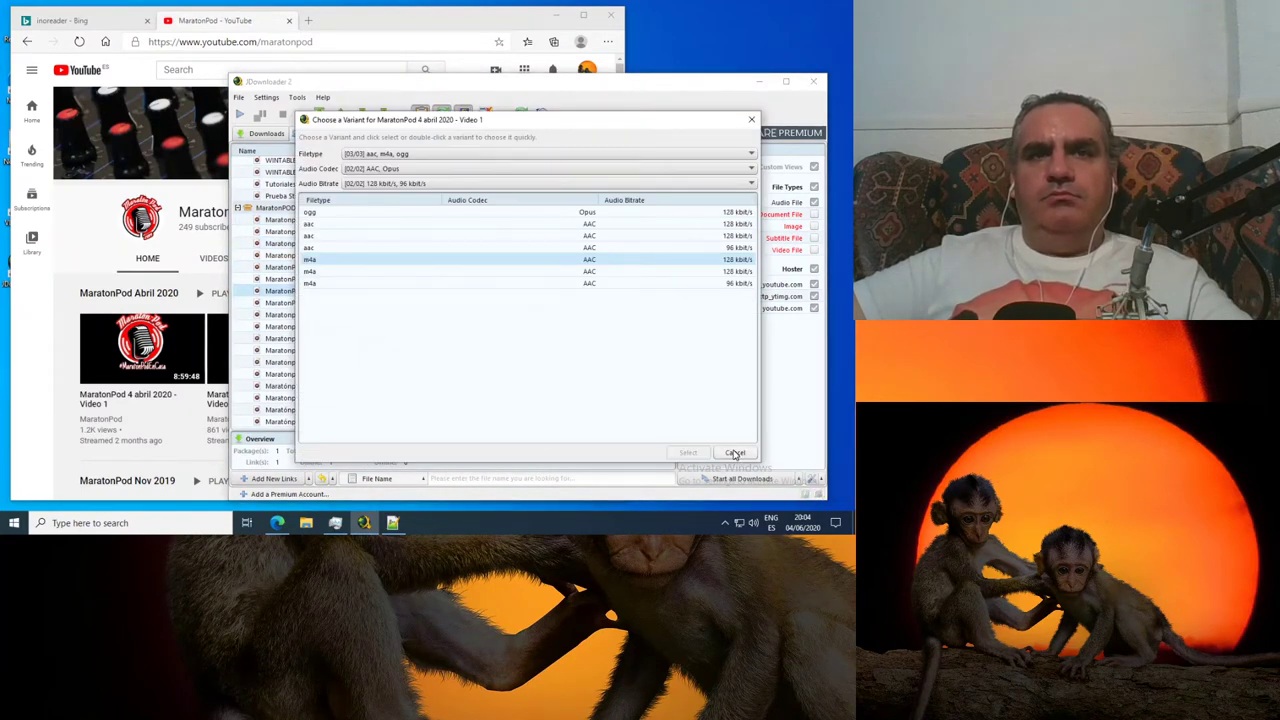
left_click(735, 452)
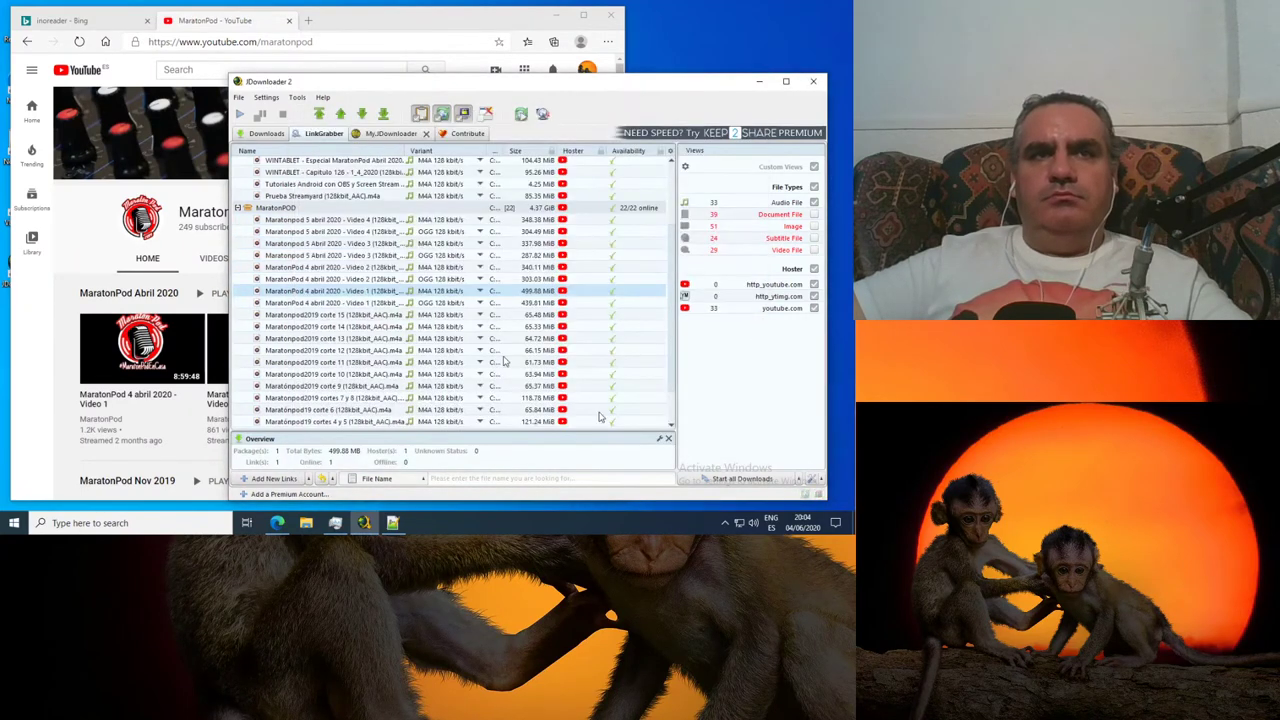
Step: Narrow the Name column and compare the file sizes of the M4A and OGG links, through to the package's last link
left_click(560, 220, "shift")
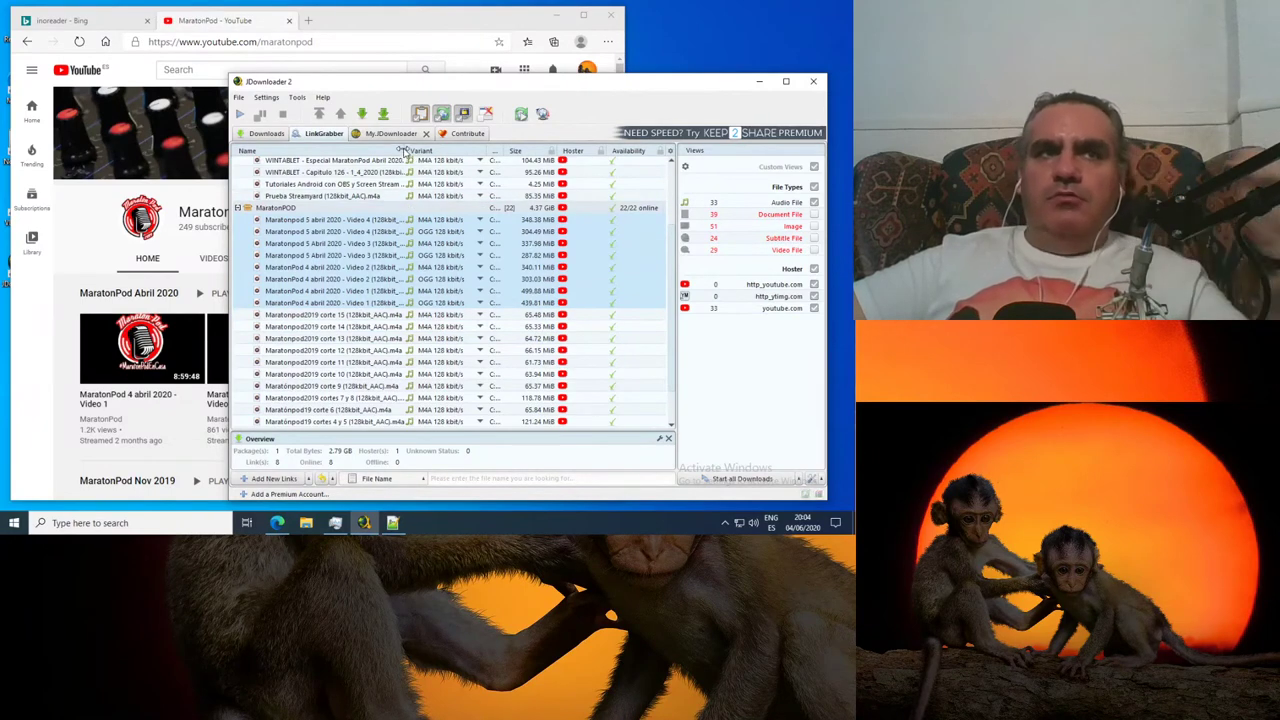
mouse_move(405, 150)
left_mouse_down()
mouse_move(437, 150)
mouse_move(380, 150)
left_mouse_up()
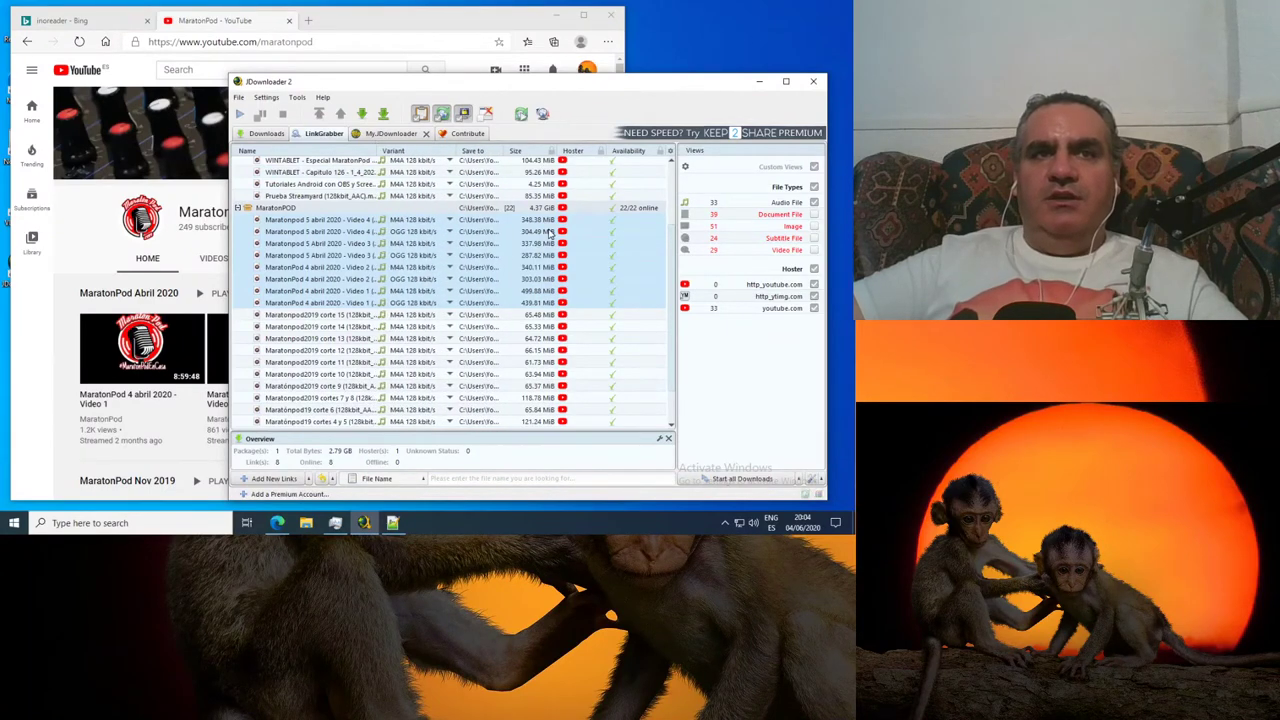
left_click(543, 232)
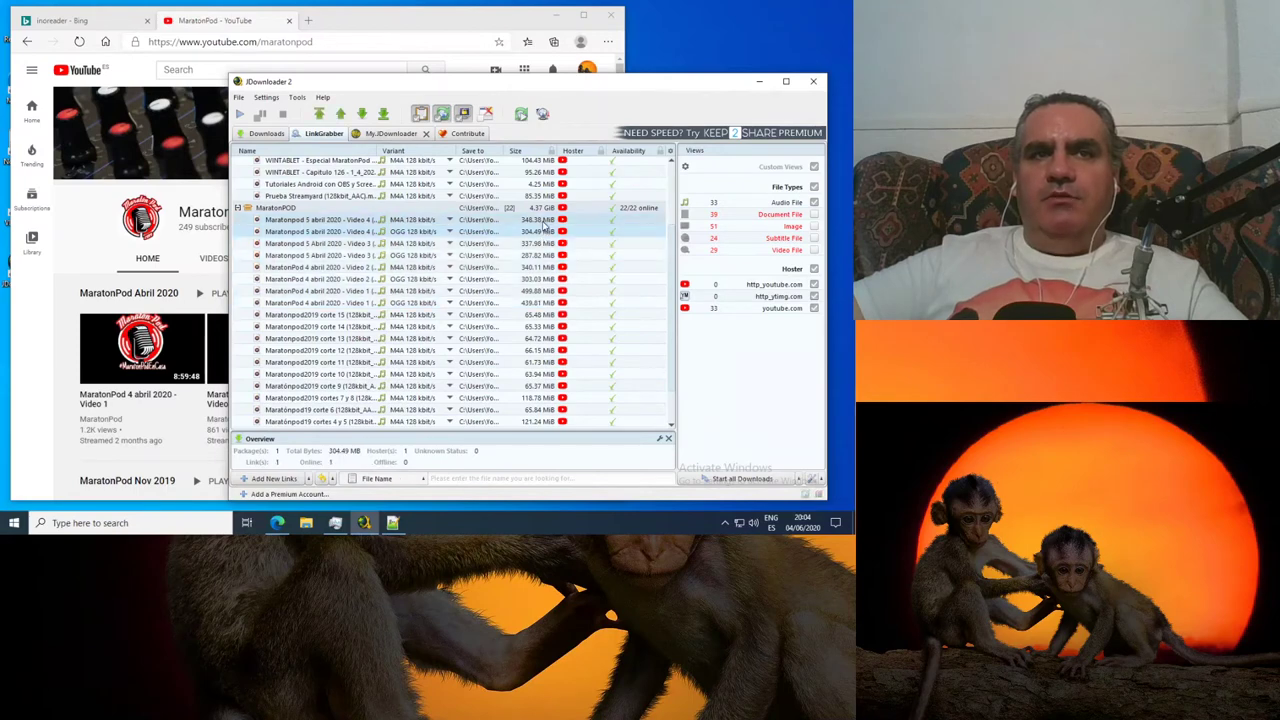
left_click(543, 243)
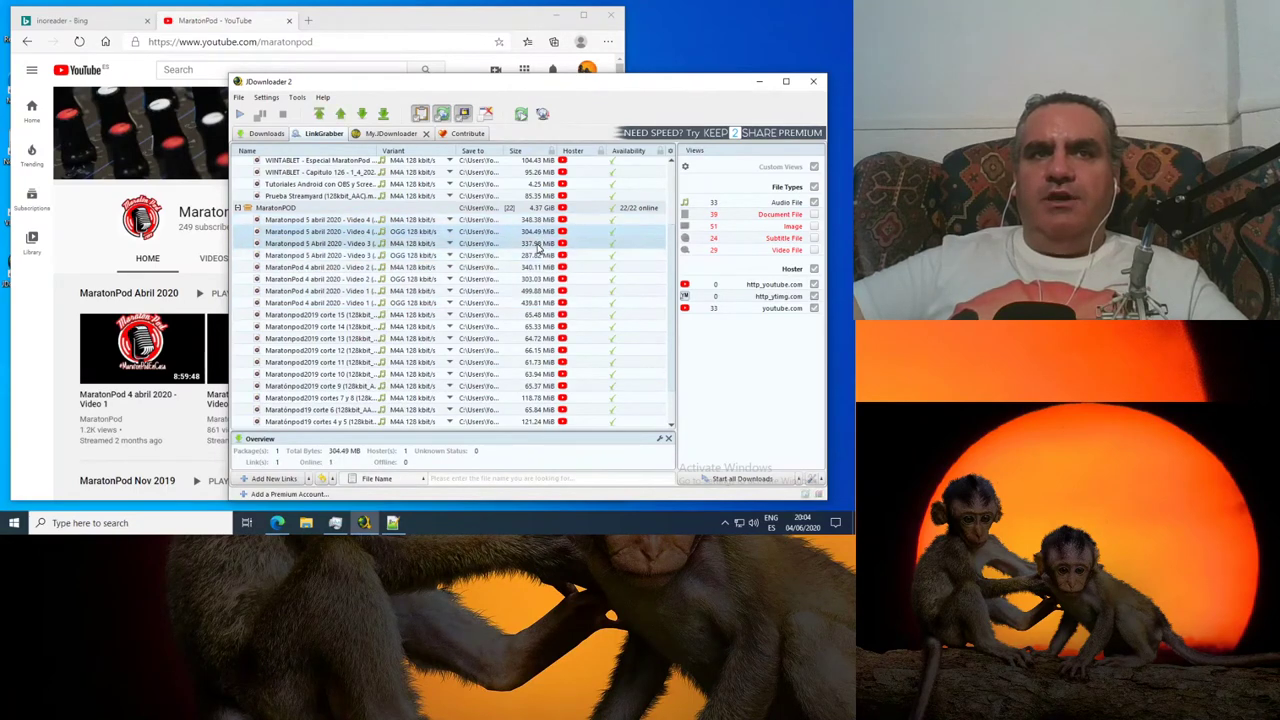
left_click(543, 255)
left_click(542, 279)
left_click(542, 302)
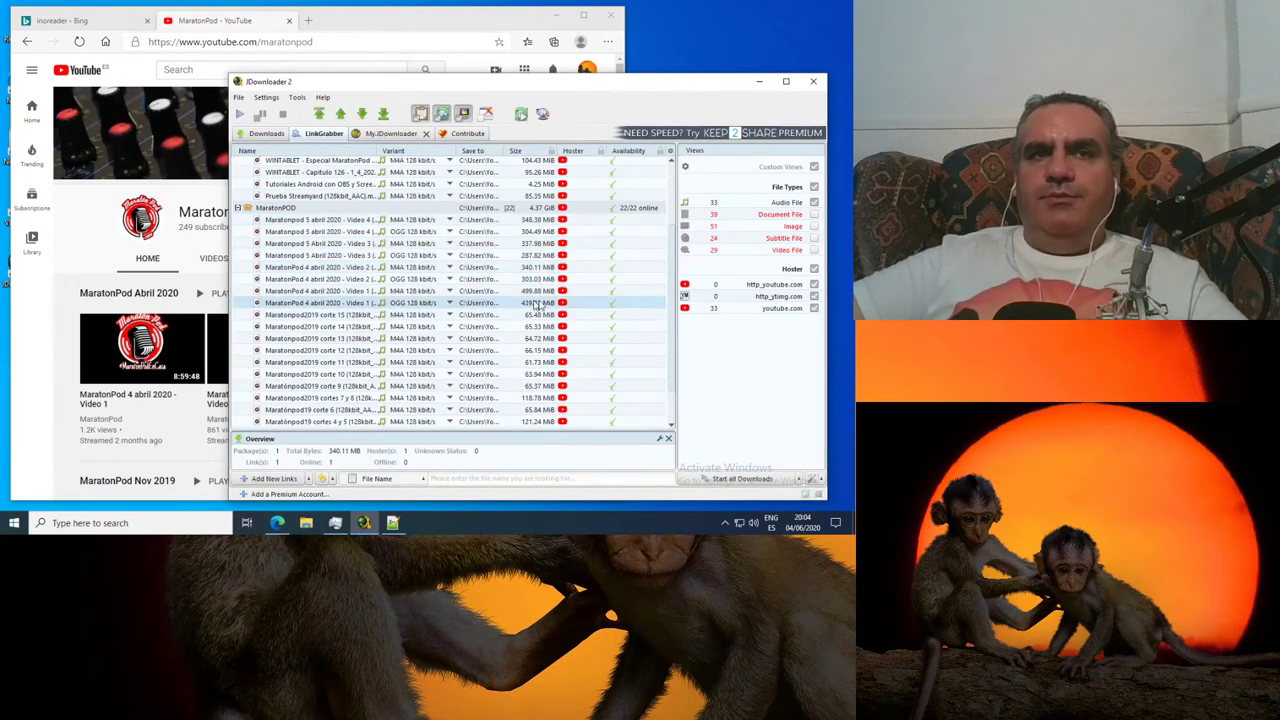
scroll(580, 340, "down", 2)
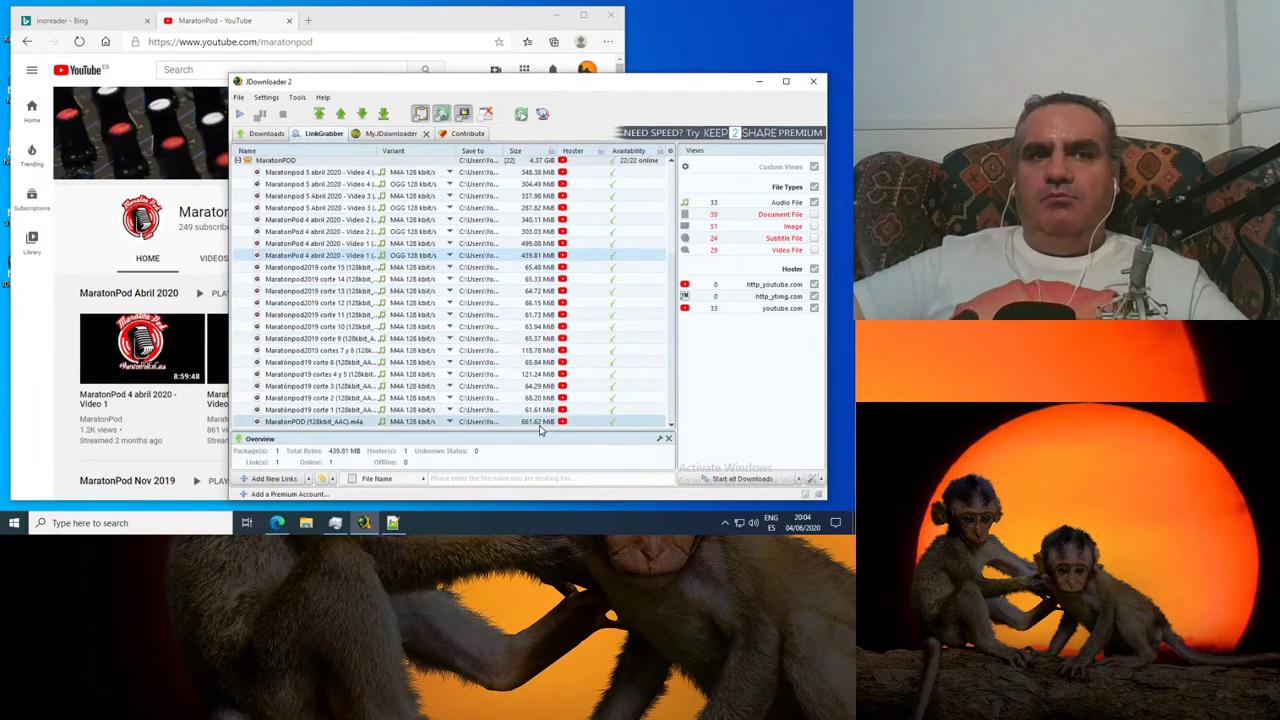
left_click(538, 422)
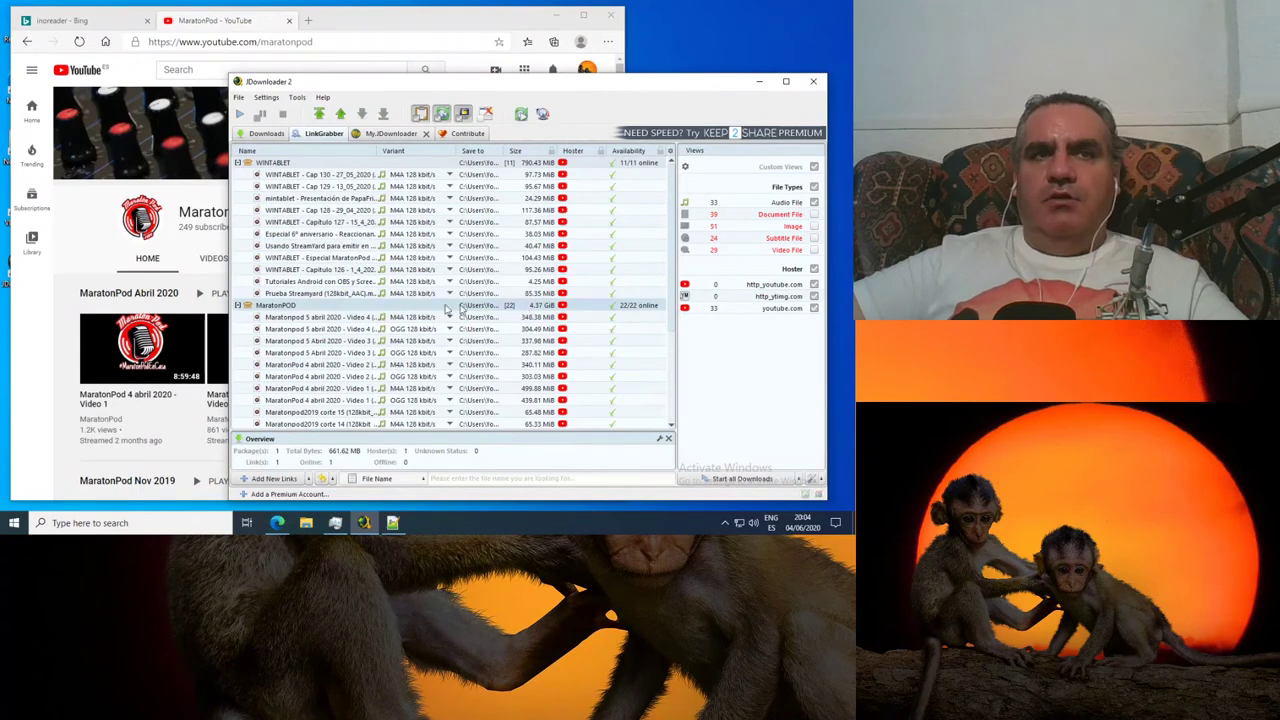
Step: Start downloading the MaratonPOD package and install the required FFmpeg extension
right_click(365, 307)
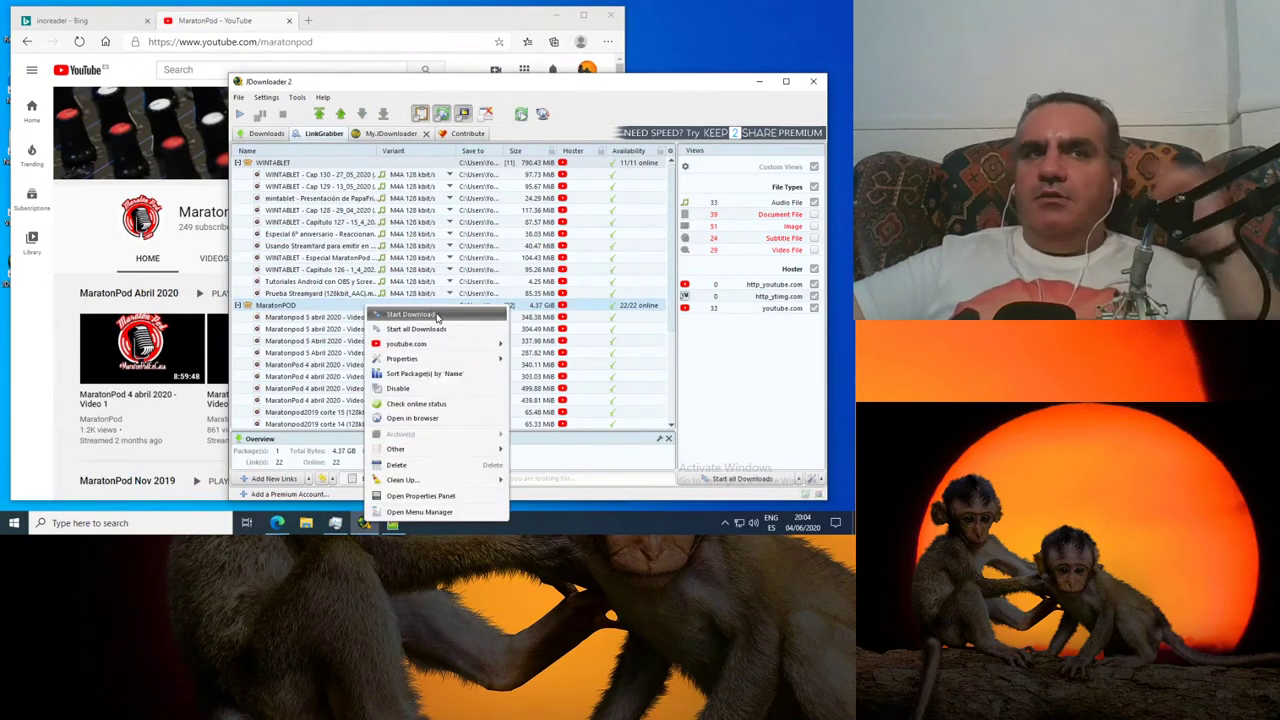
left_click(437, 317)
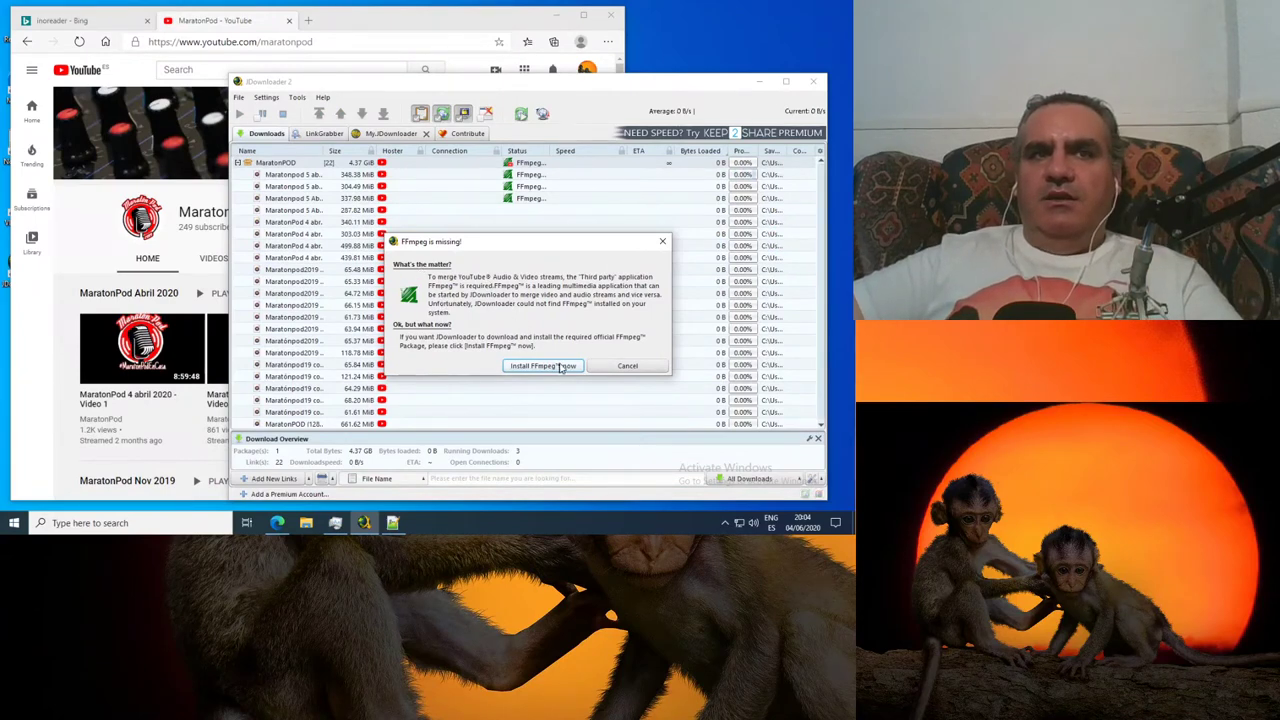
left_click(537, 366)
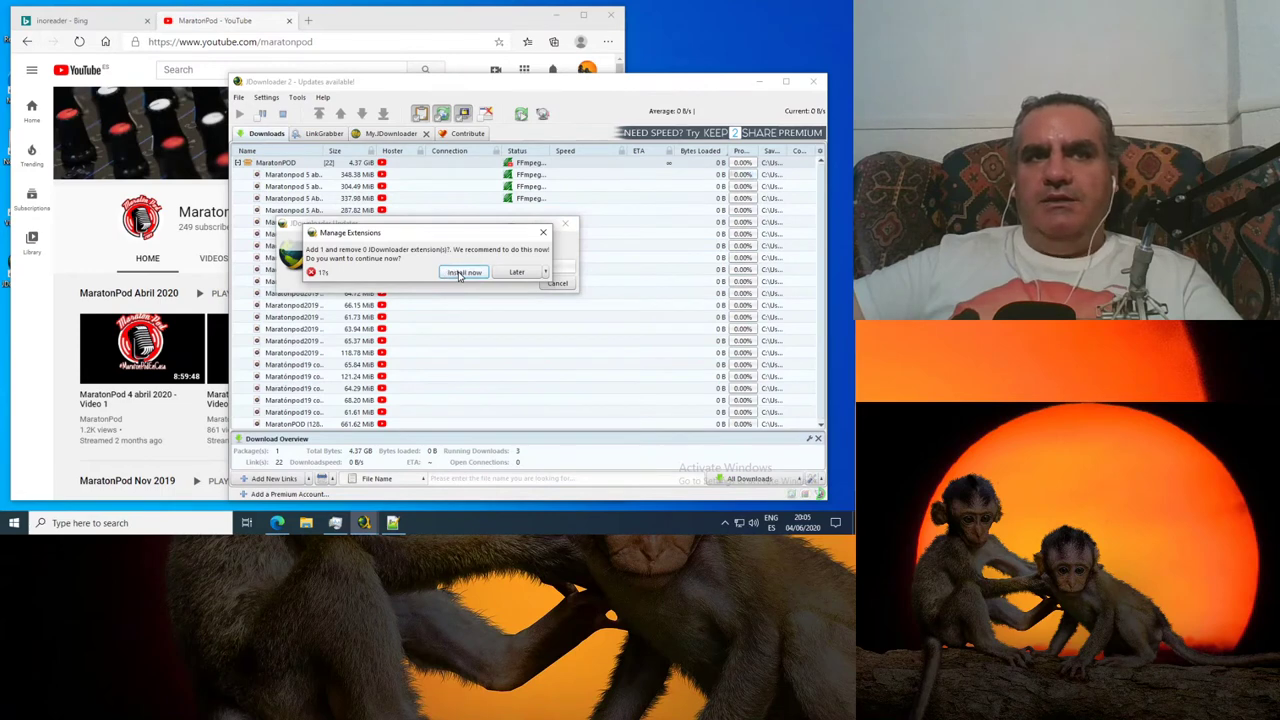
left_click(462, 273)
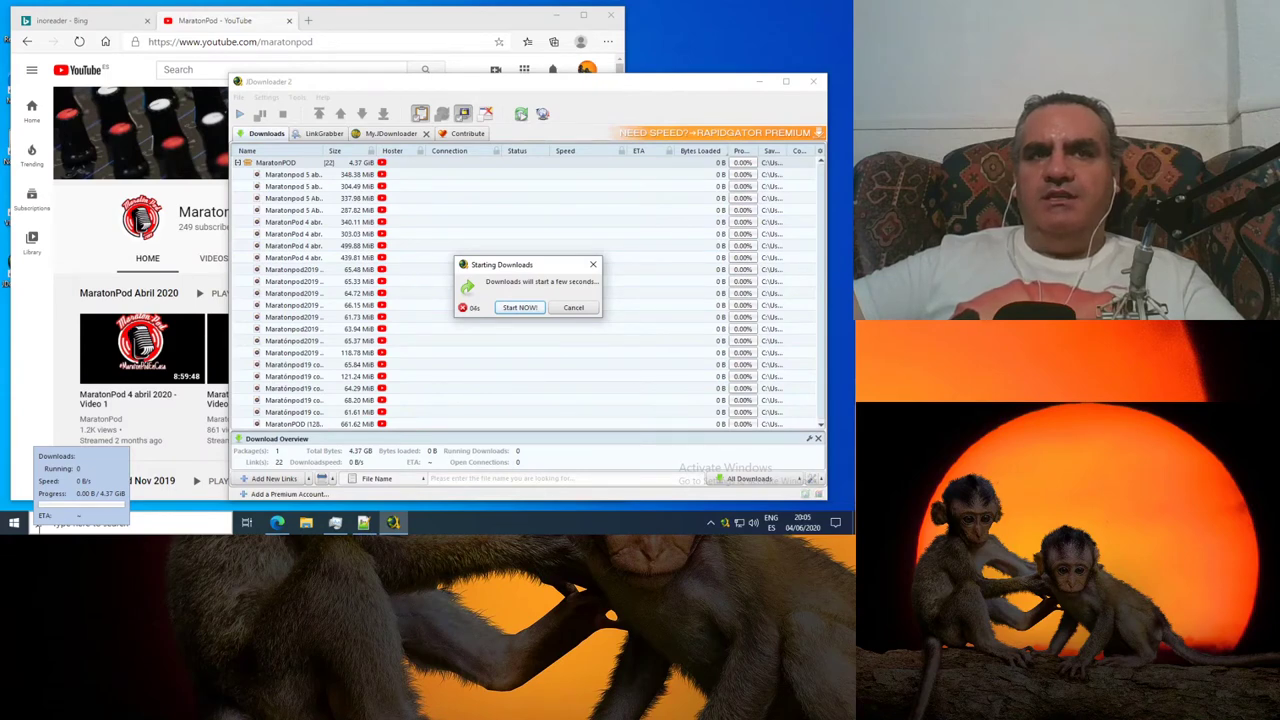
Step: Start the queued downloads immediately and check the chunk and simultaneous download limits in the speed meter's settings
left_click(520, 307)
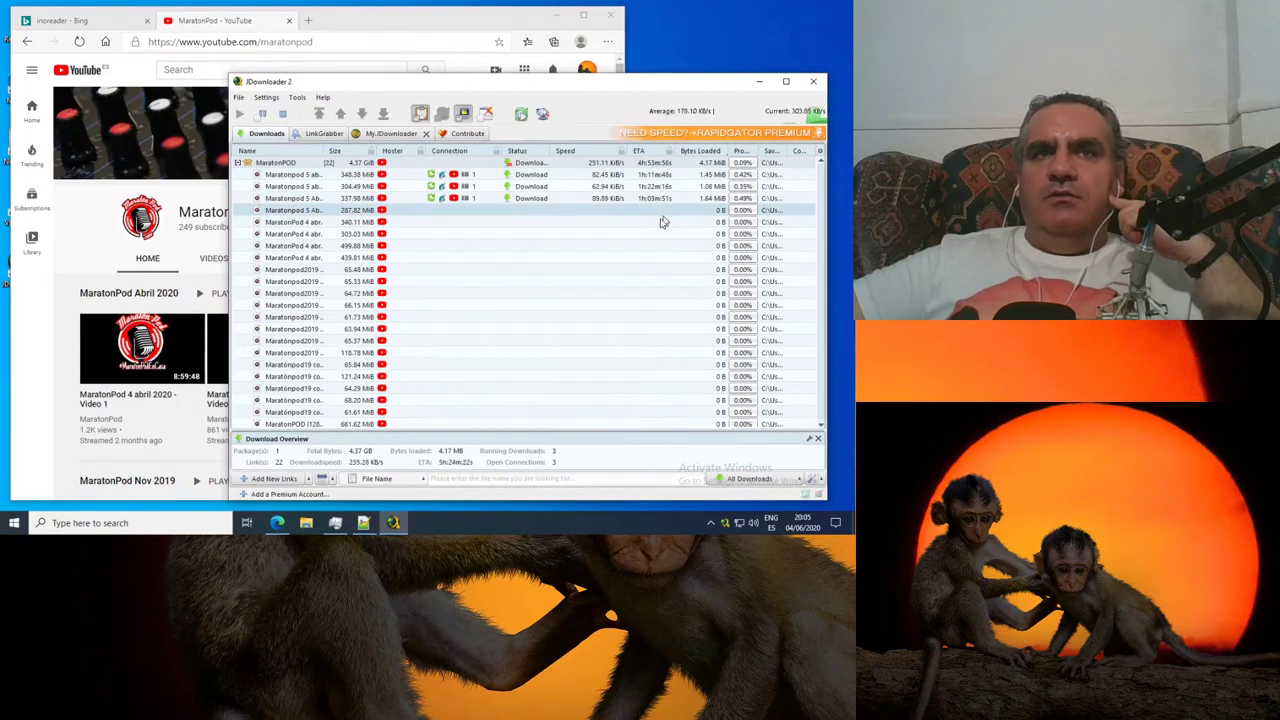
right_click(773, 114)
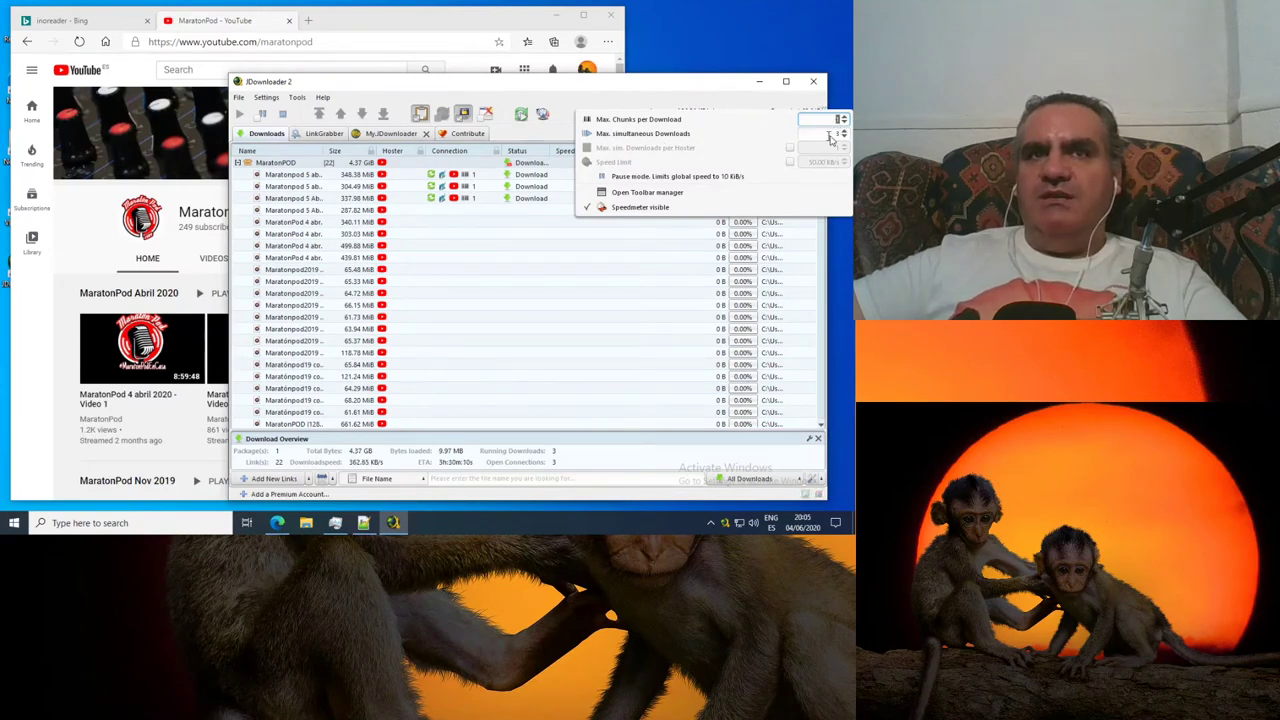
left_click(830, 137)
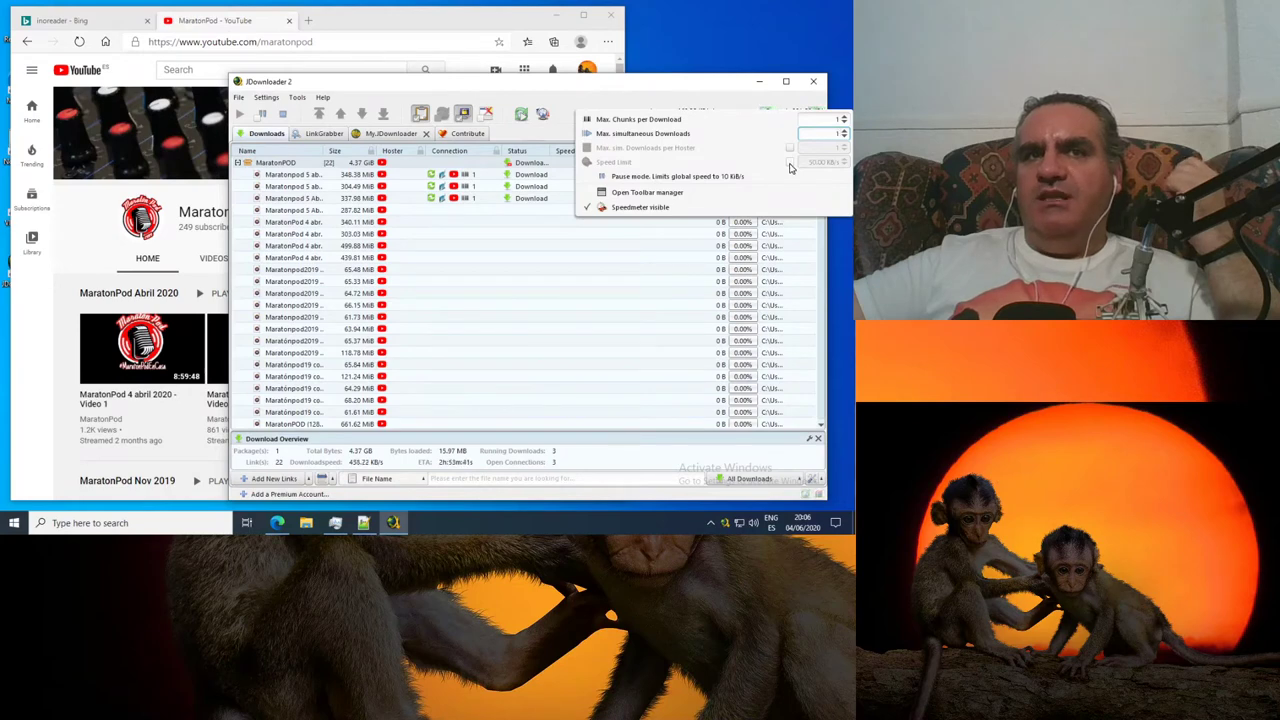
left_click(650, 255)
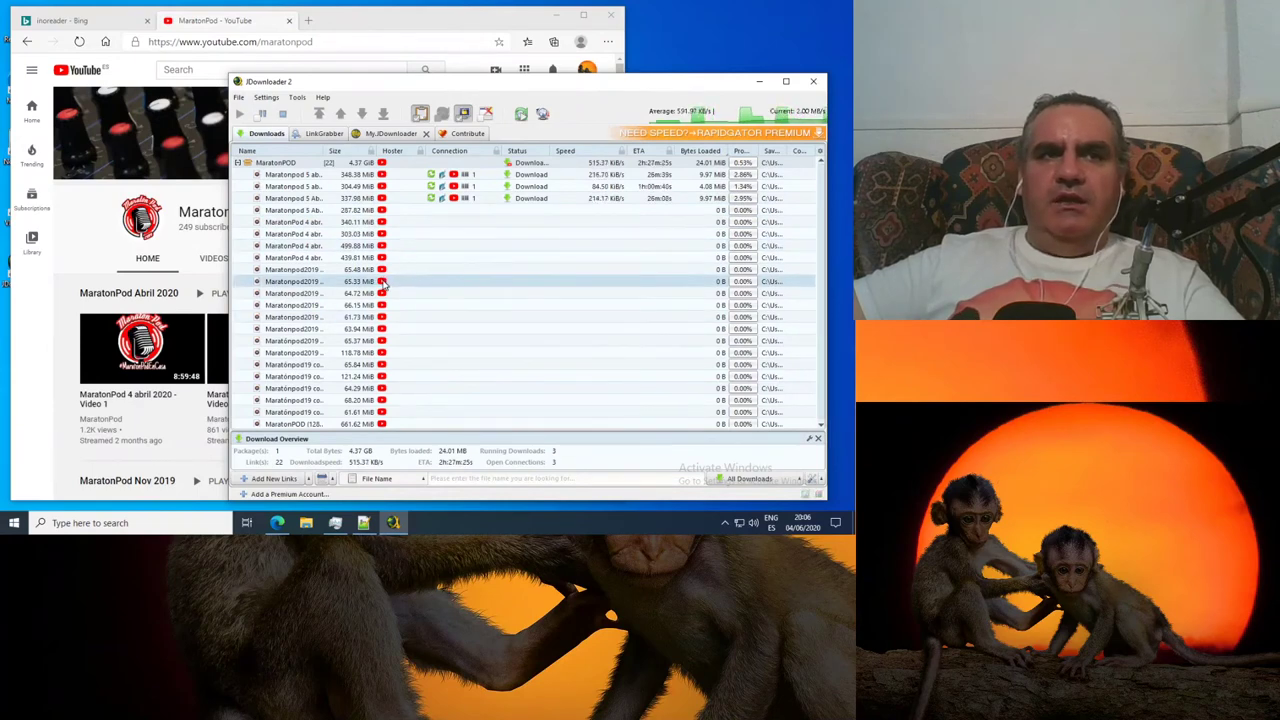
scroll(384, 290, "down", 1)
scroll(384, 288, "up", 1)
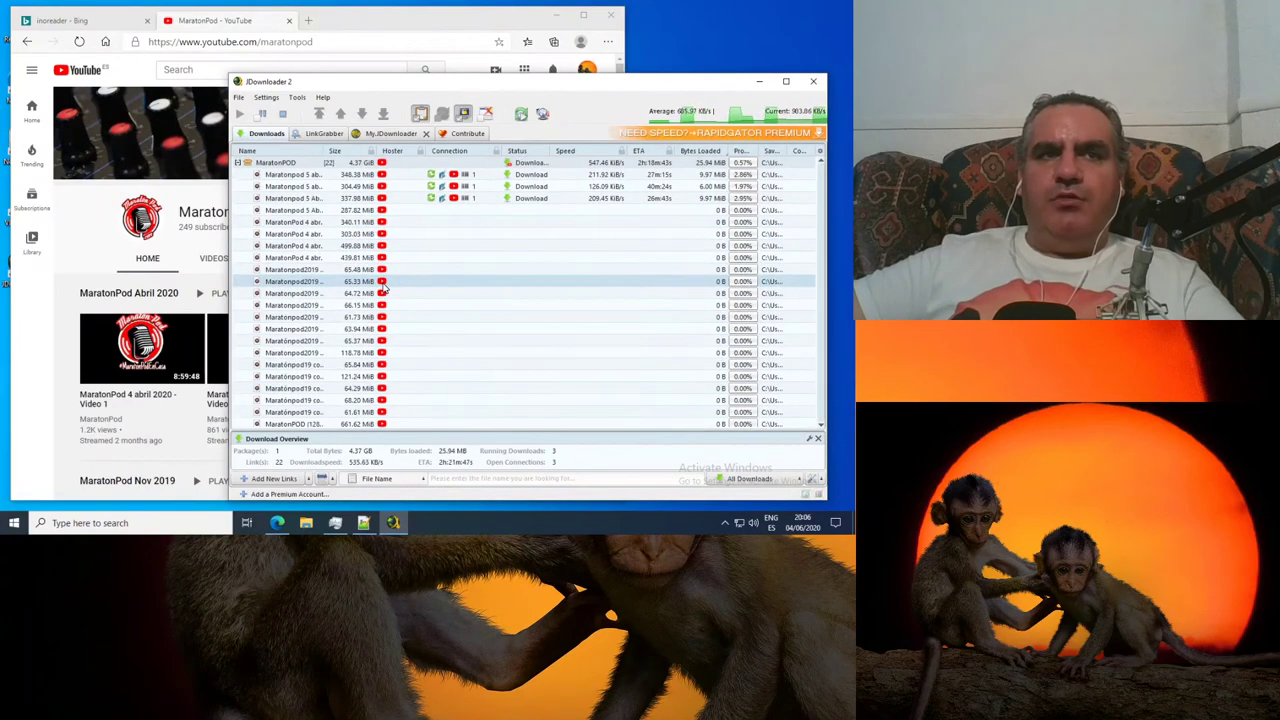
left_click(290, 270)
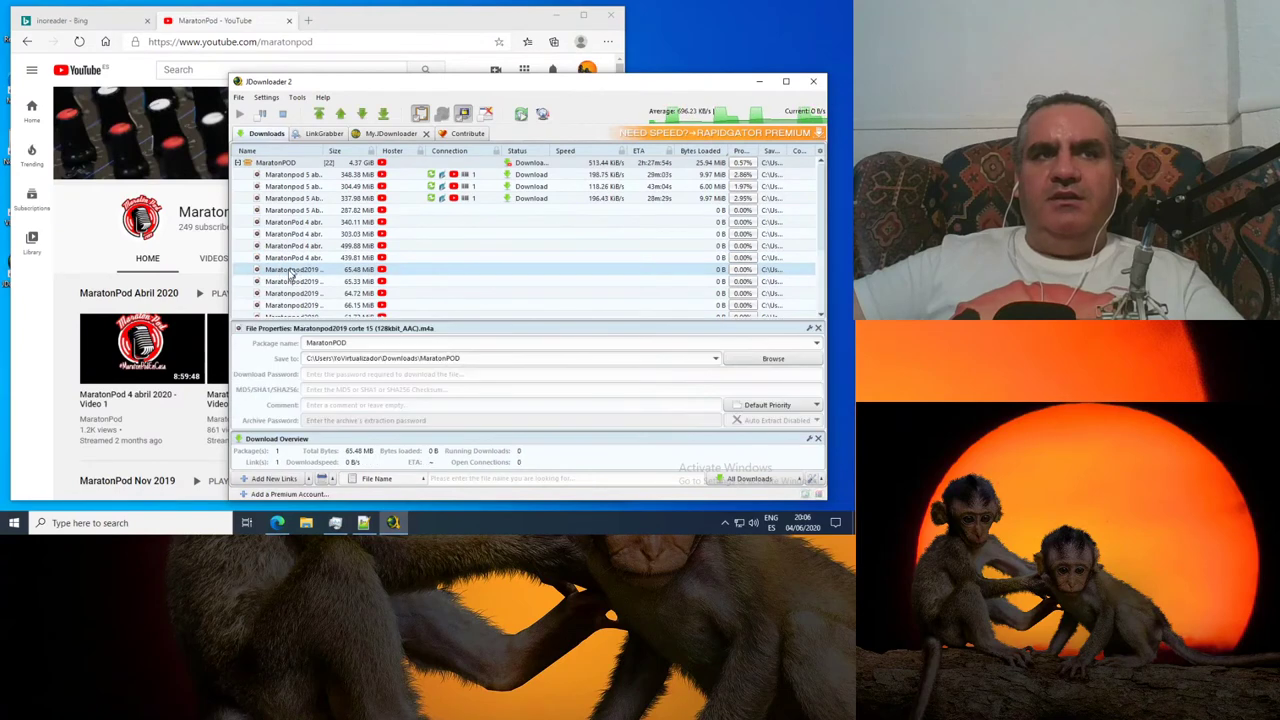
Step: Start all downloads of the WINTABLET package from the LinkGrabber
left_click(316, 134)
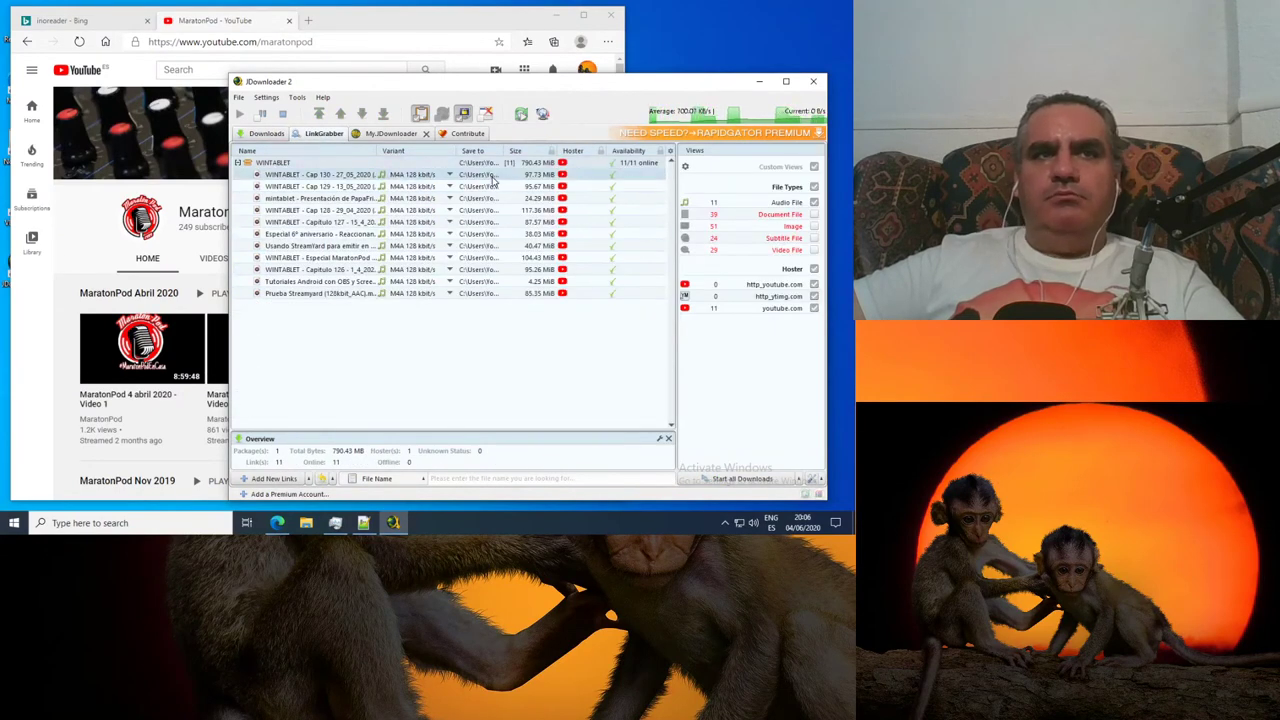
left_click(492, 295, "shift")
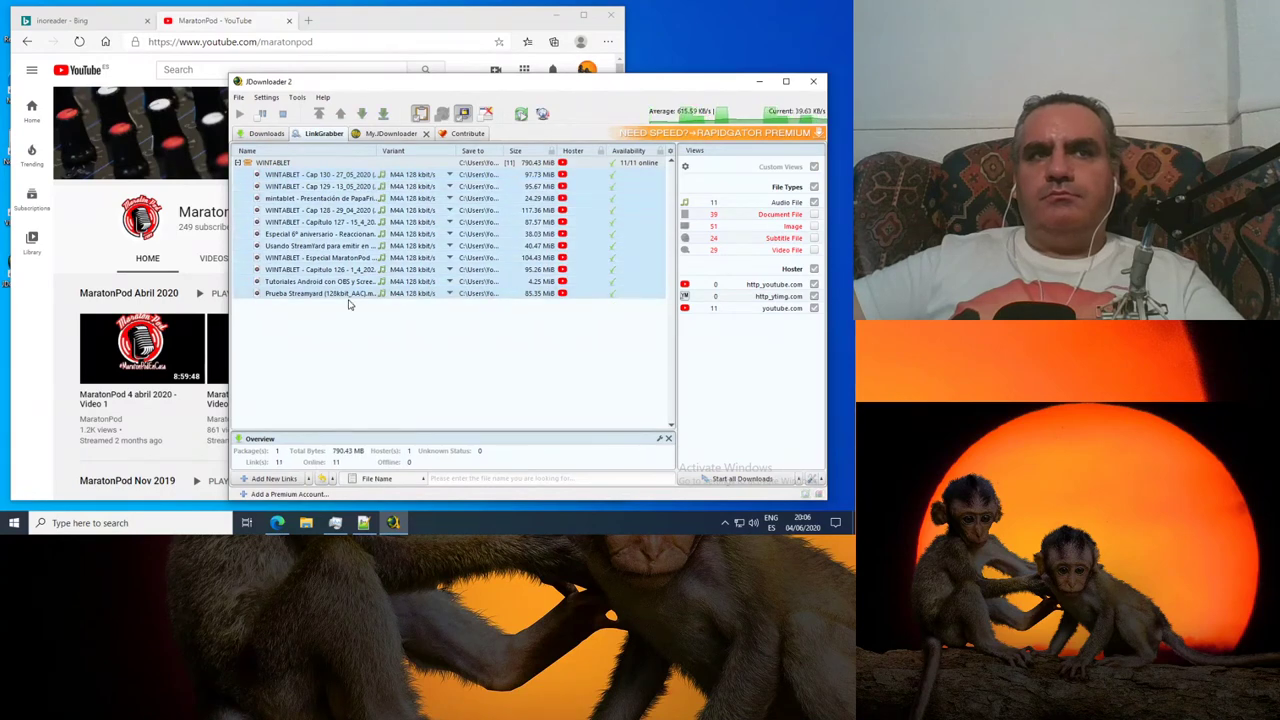
right_click(301, 165)
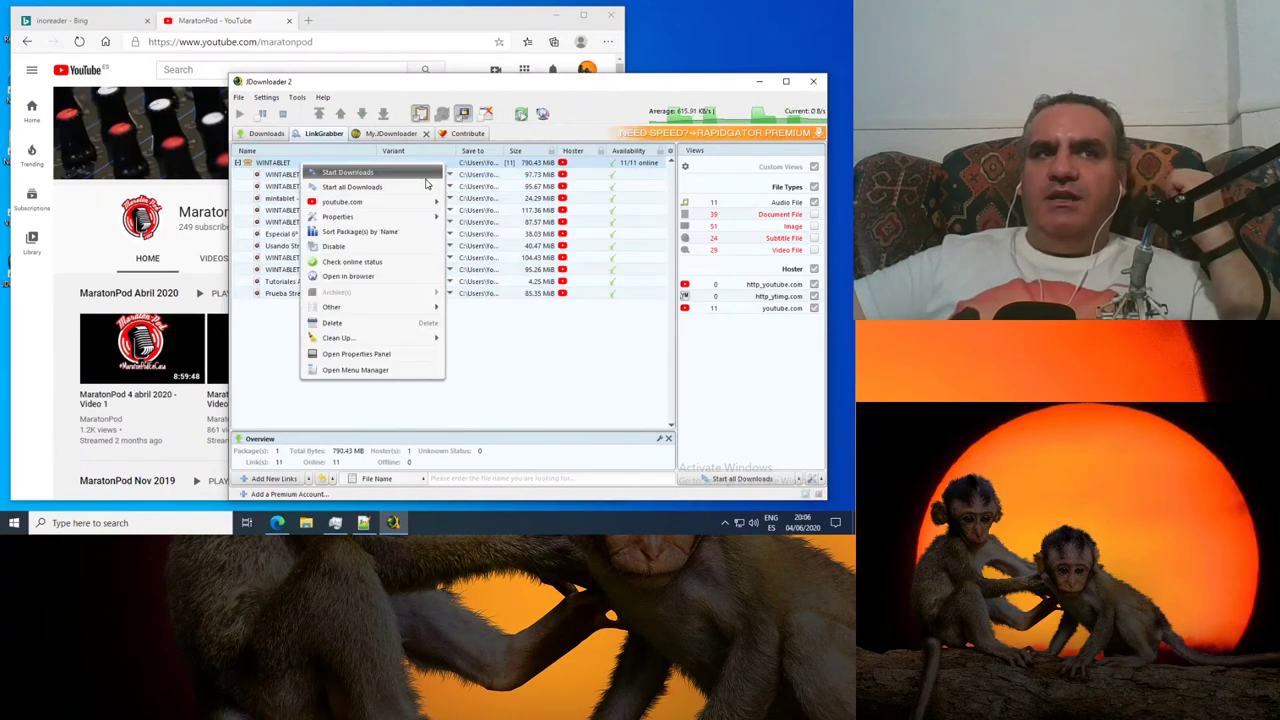
left_click(380, 186)
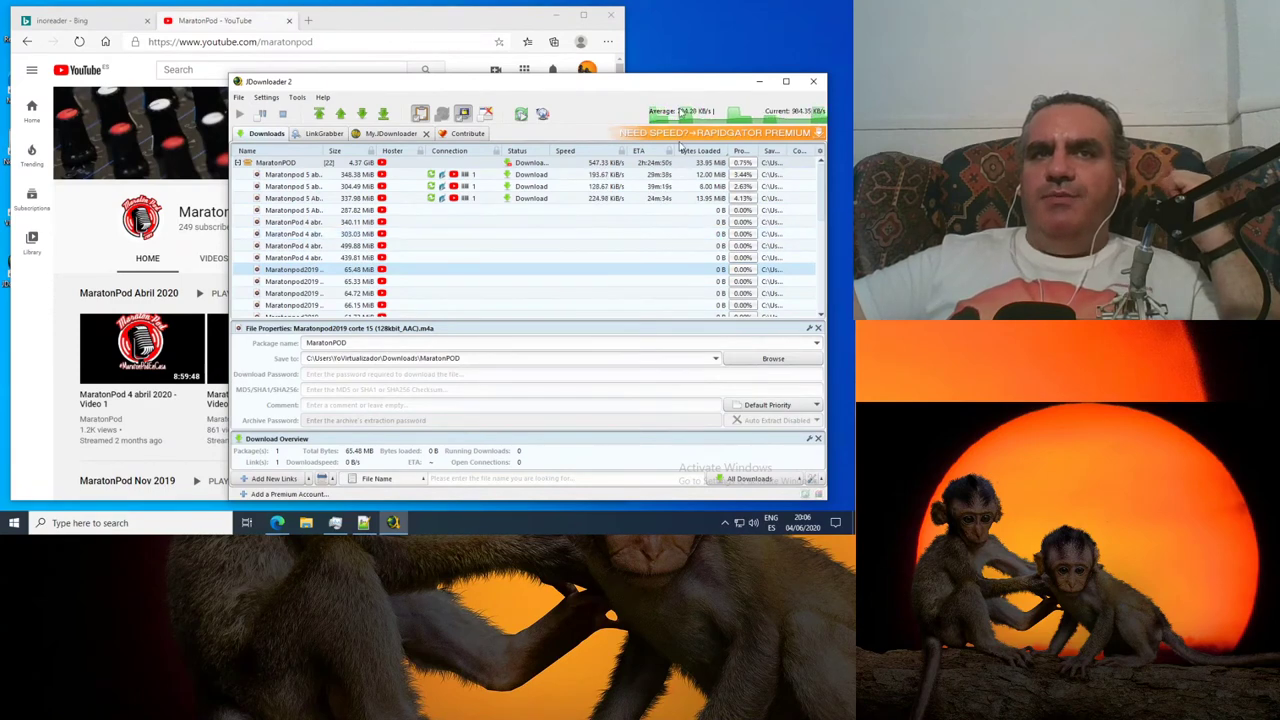
Step: Close the file properties panel and force the download start of the Tutoriales Android link in the WINTABLET package
scroll(663, 284, "down", 7)
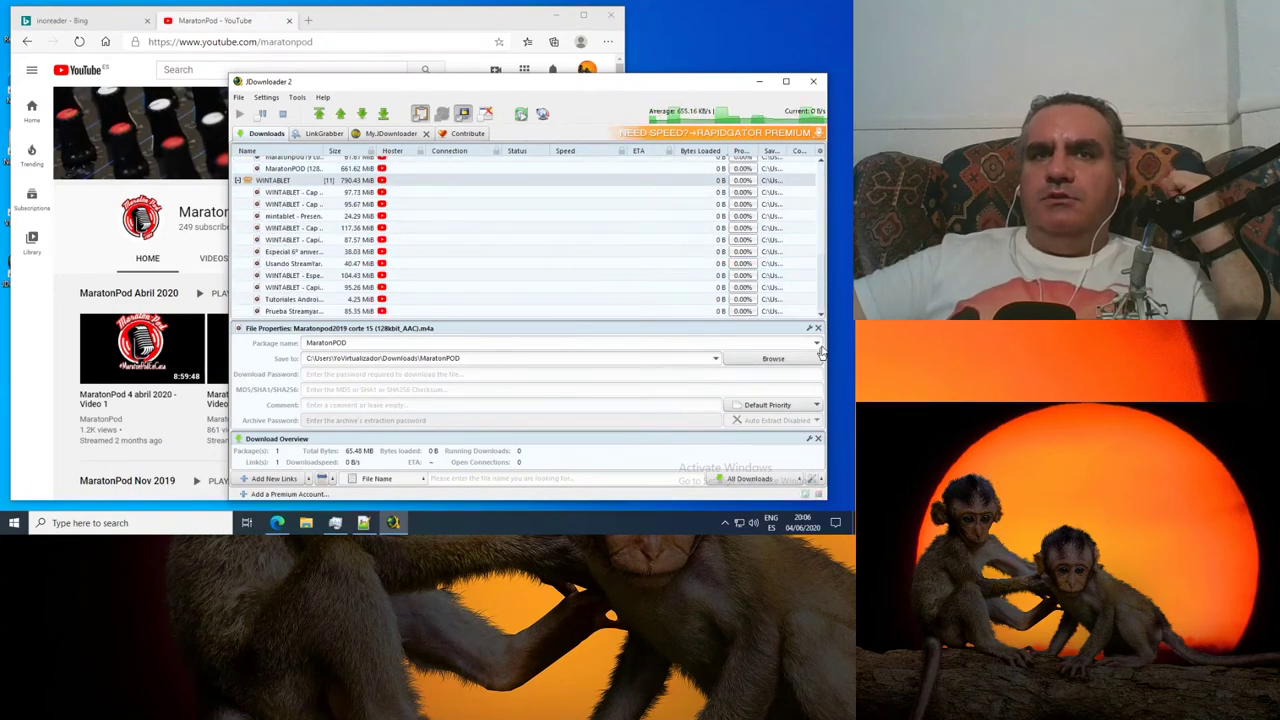
left_click(817, 329)
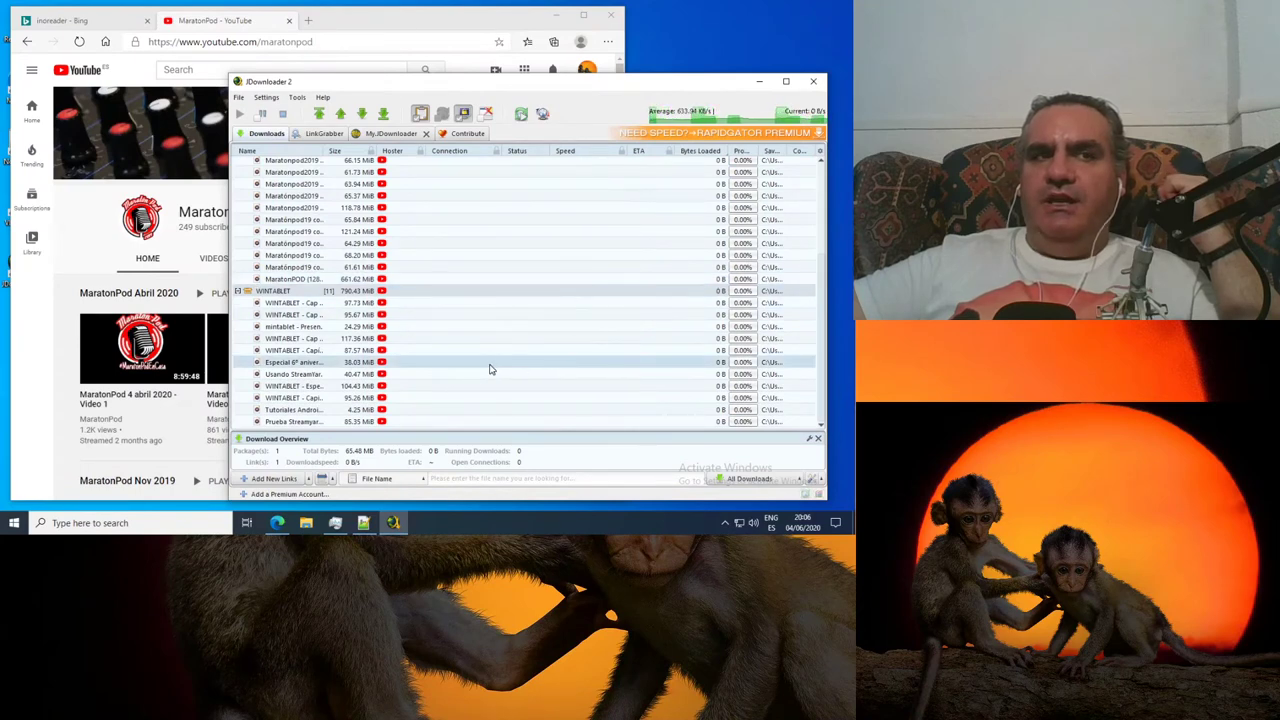
right_click(295, 412)
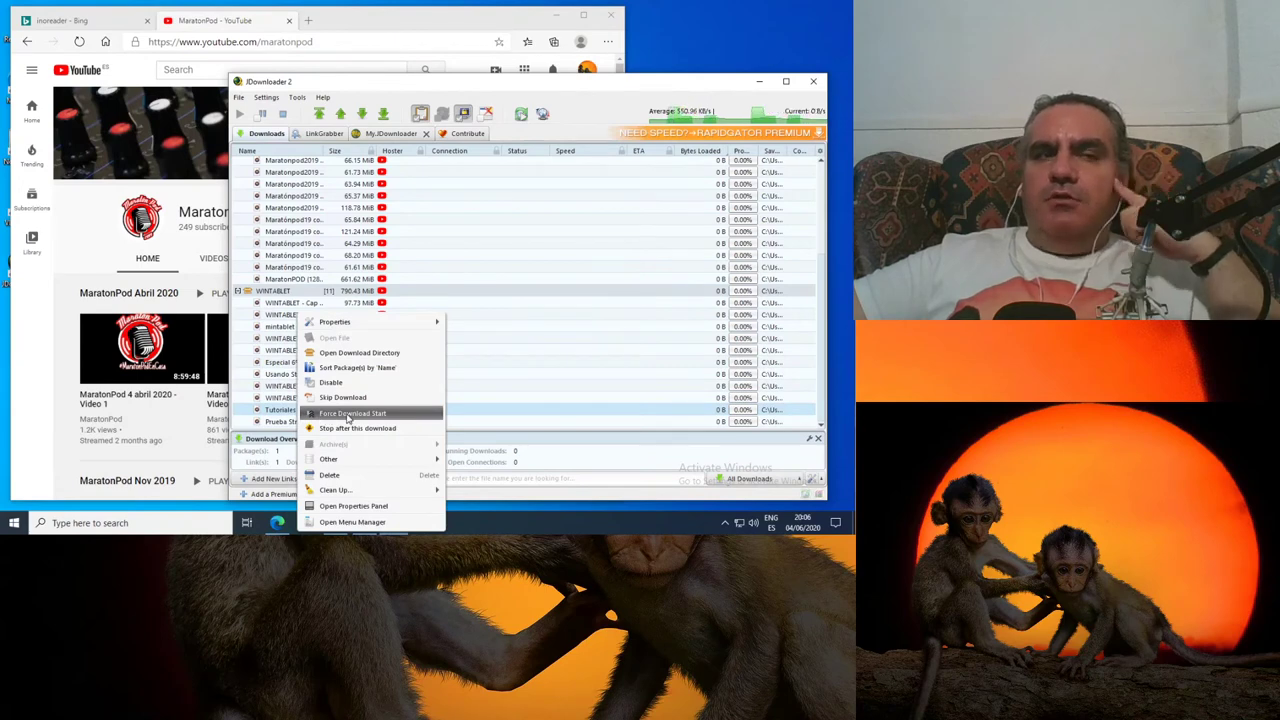
left_click(348, 414)
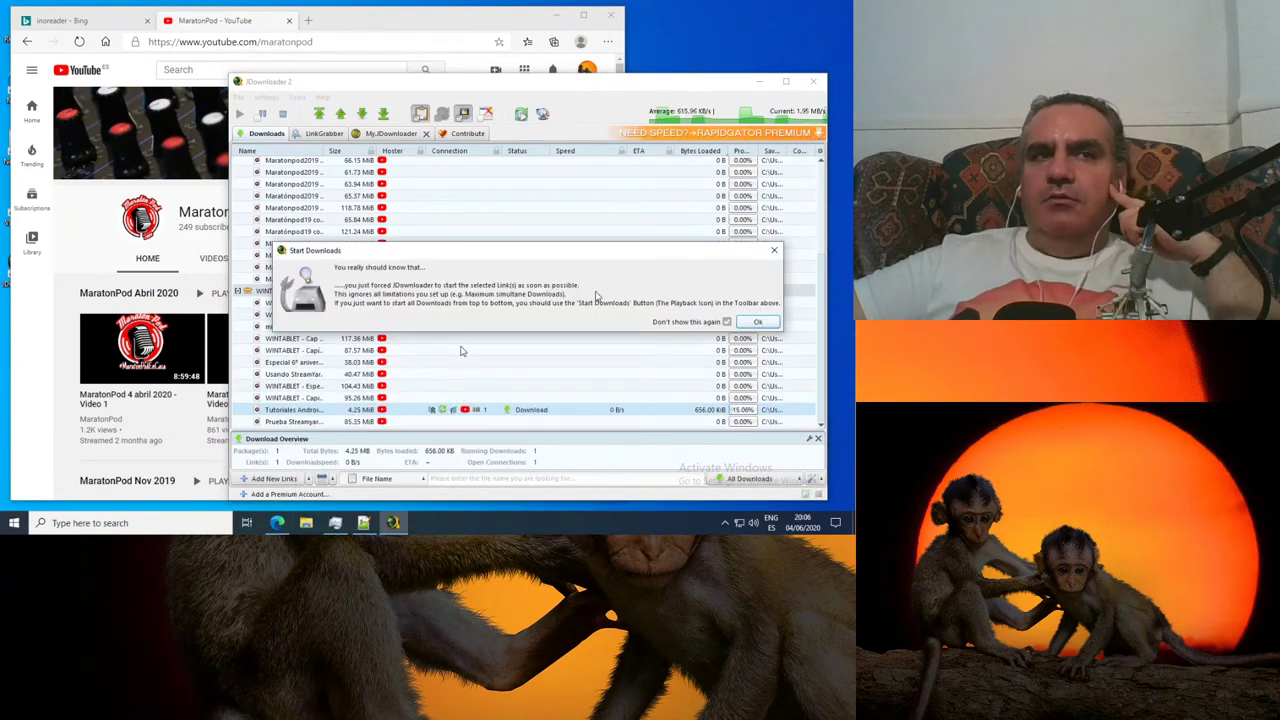
left_click(757, 322)
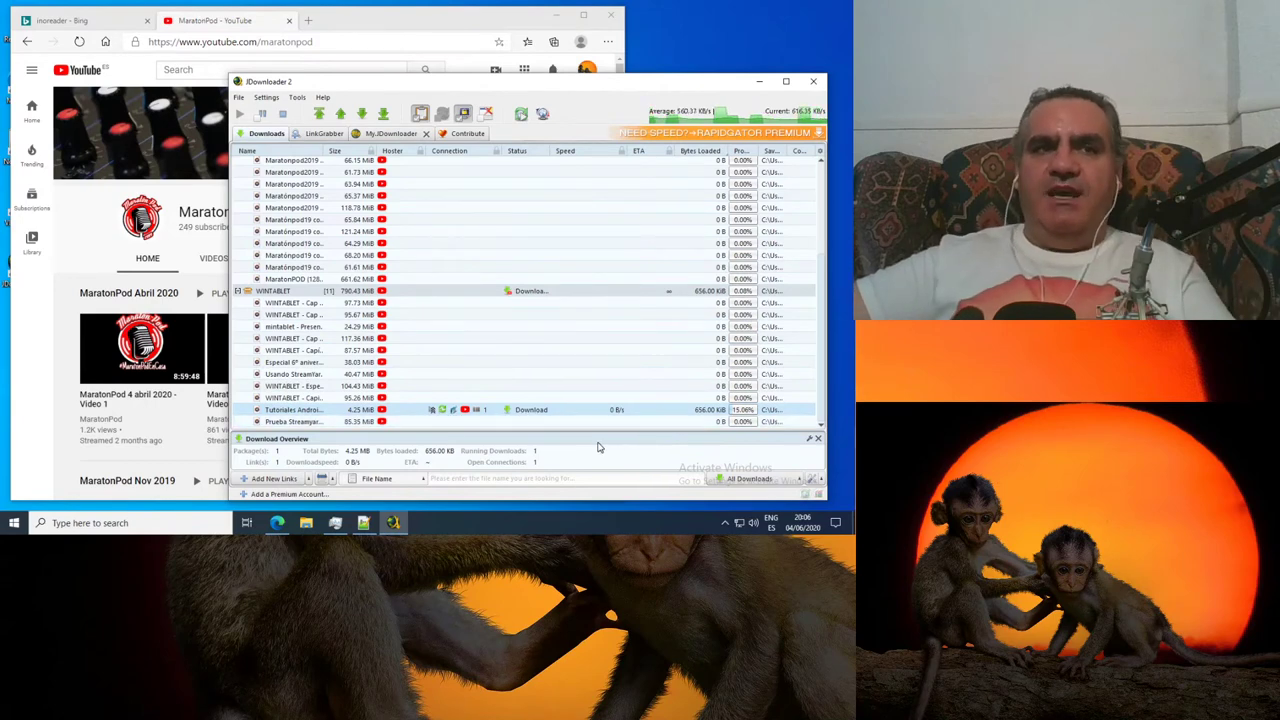
Step: Switch to Task Manager and watch the CPU performance graph beside the running download, and return to the download list
left_click(335, 528)
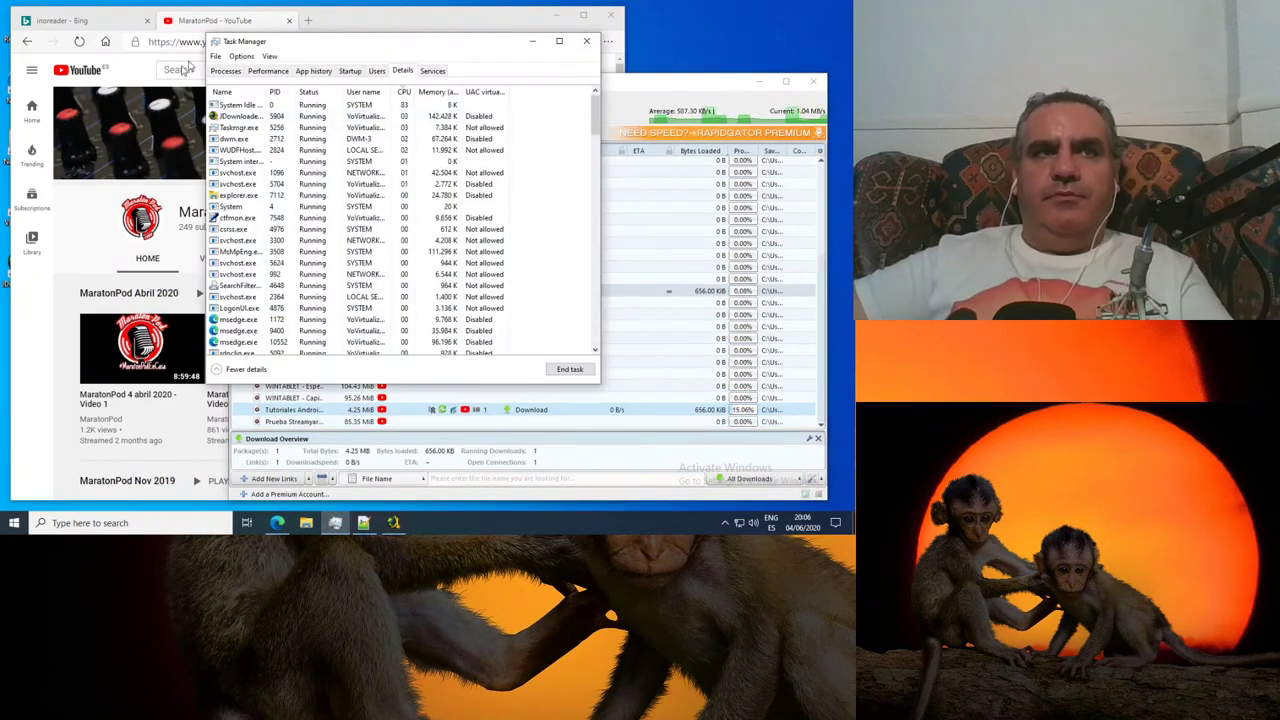
left_click(268, 70)
left_click_drag(406, 46, 218, 35)
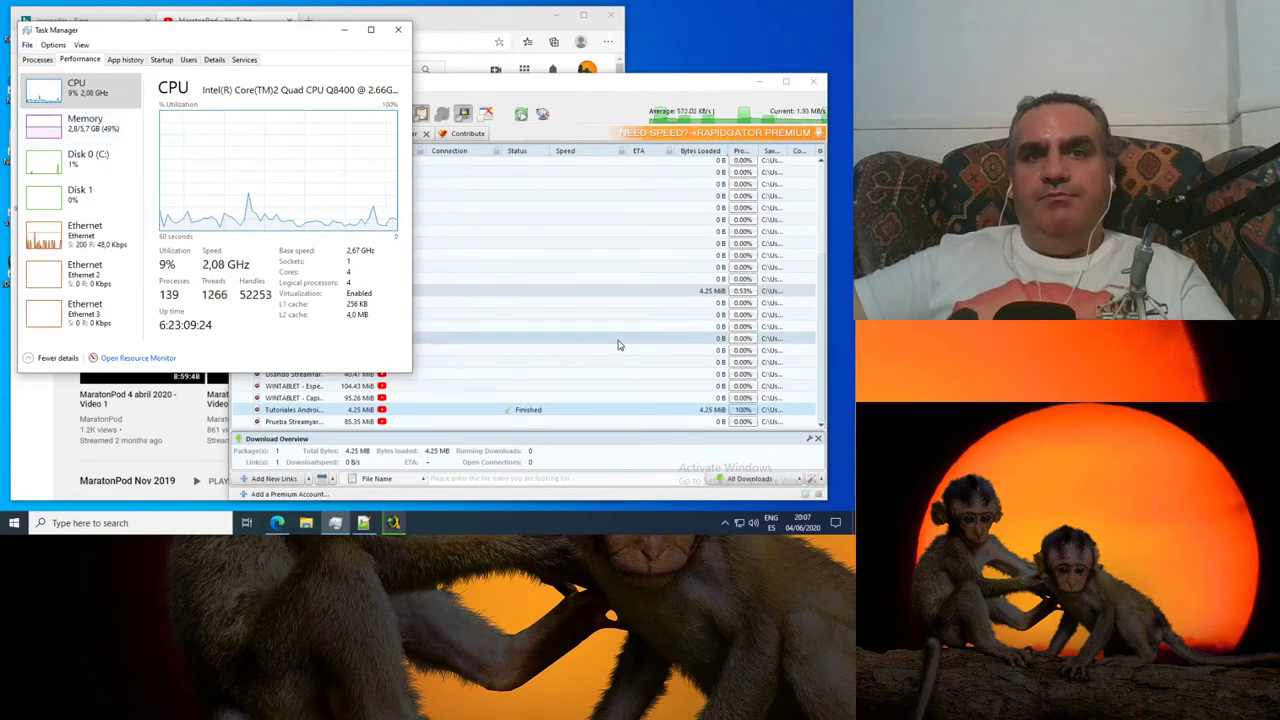
left_click(485, 411)
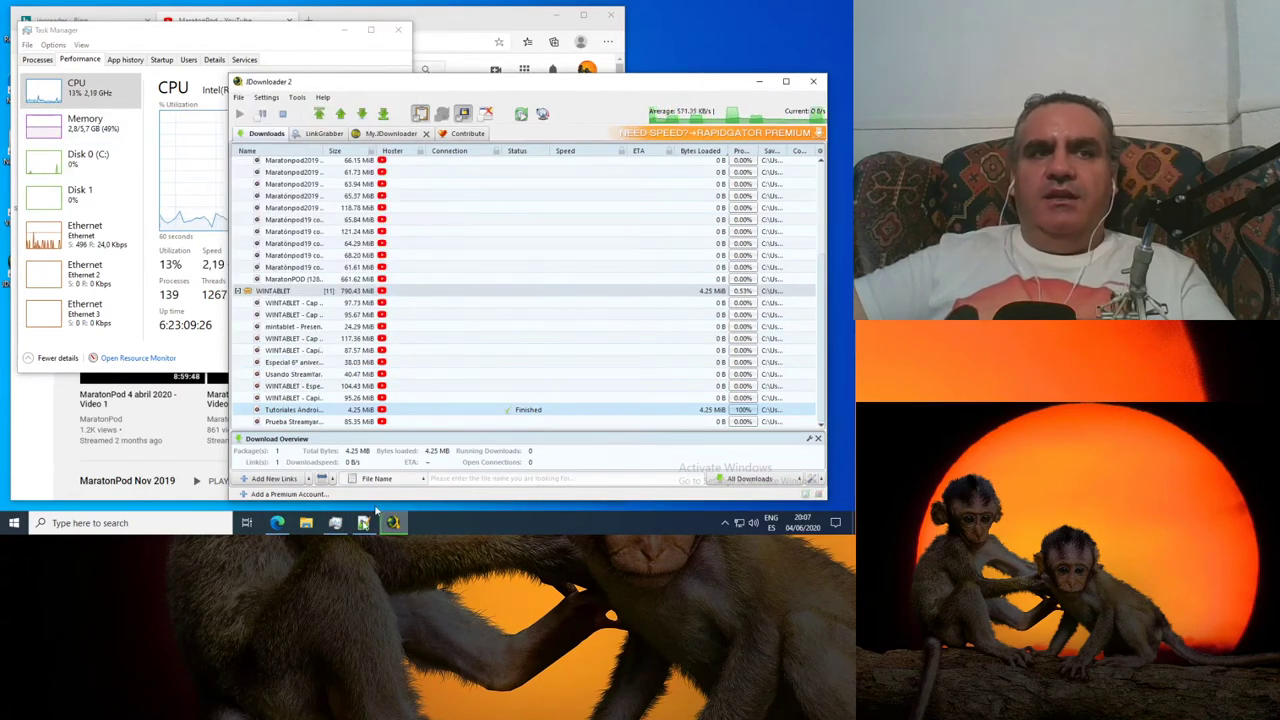
Step: Open the WINTABLET folder within Downloads in File Explorer, widen the Name column to check the downloaded audio file, and minimize the window
left_click(306, 522)
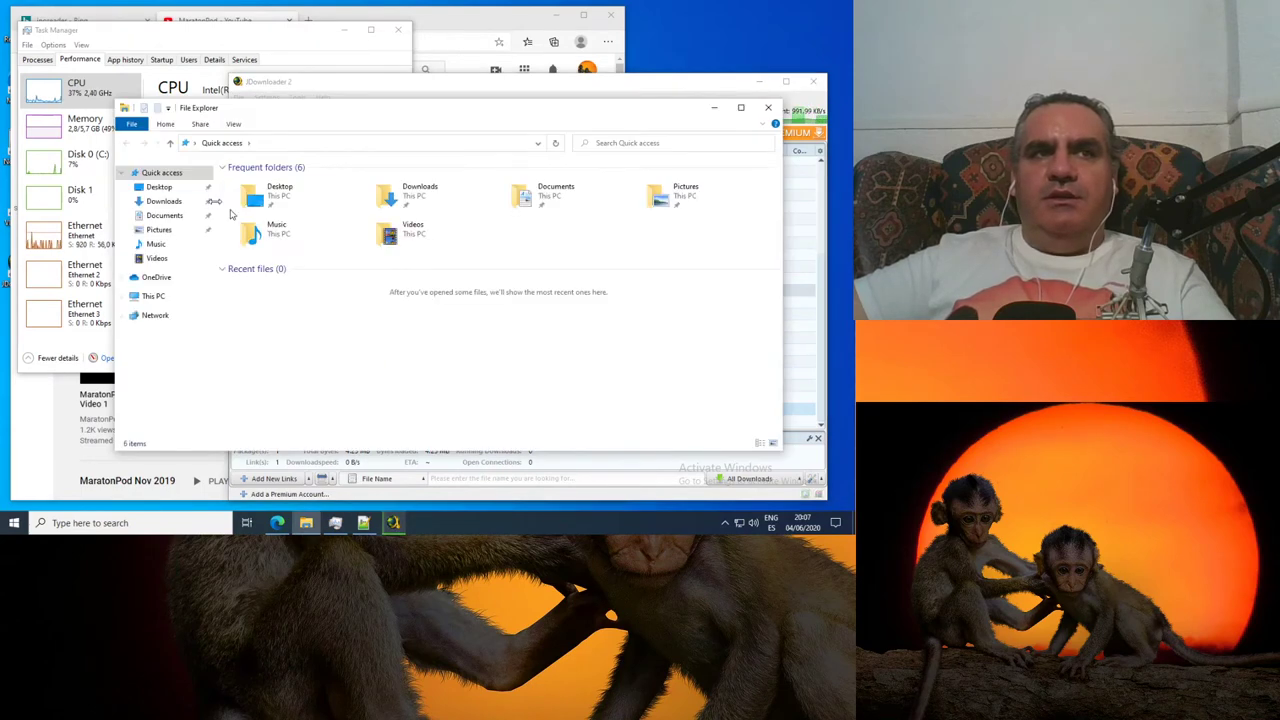
left_click(160, 202)
double_click(250, 211)
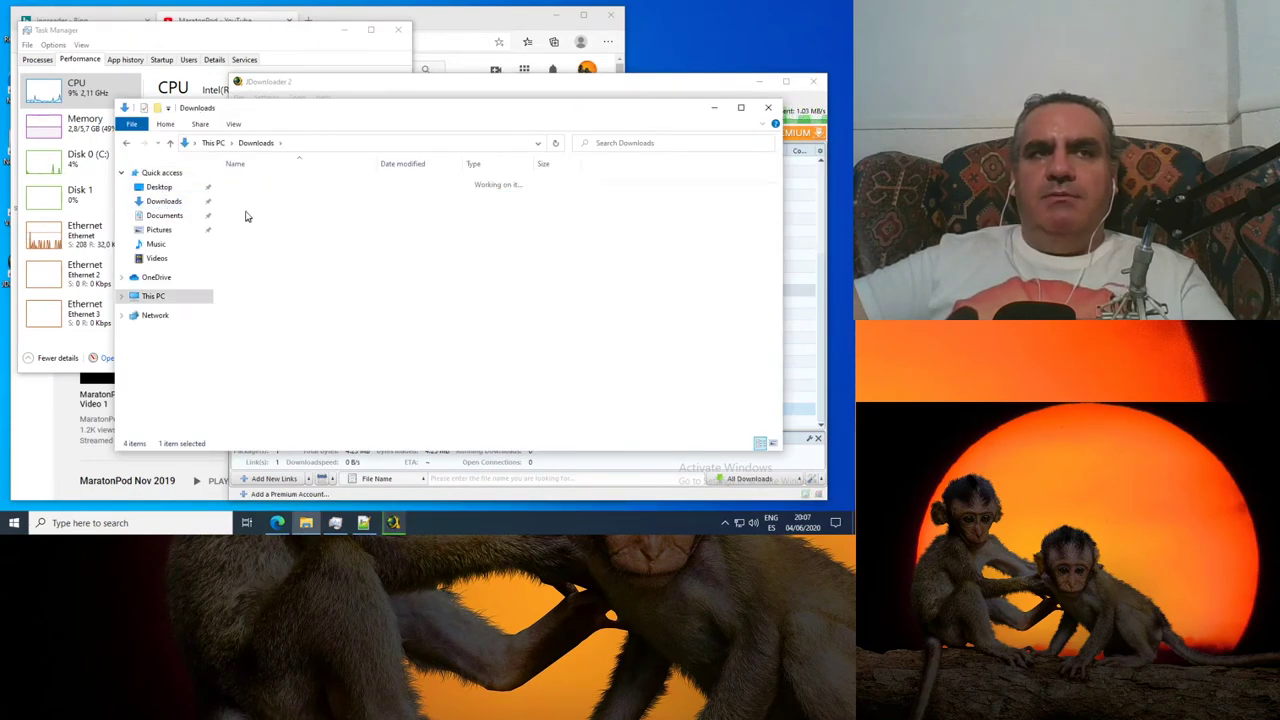
left_click(310, 180)
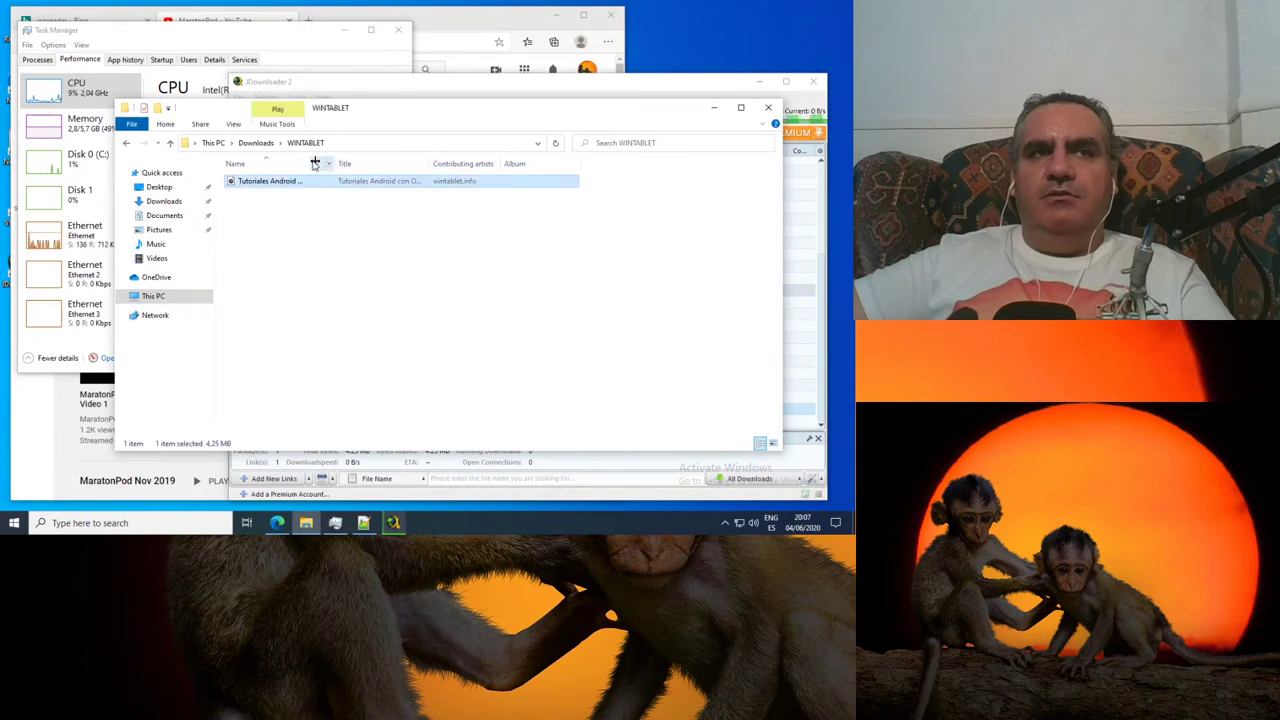
left_click_drag(312, 162, 481, 162)
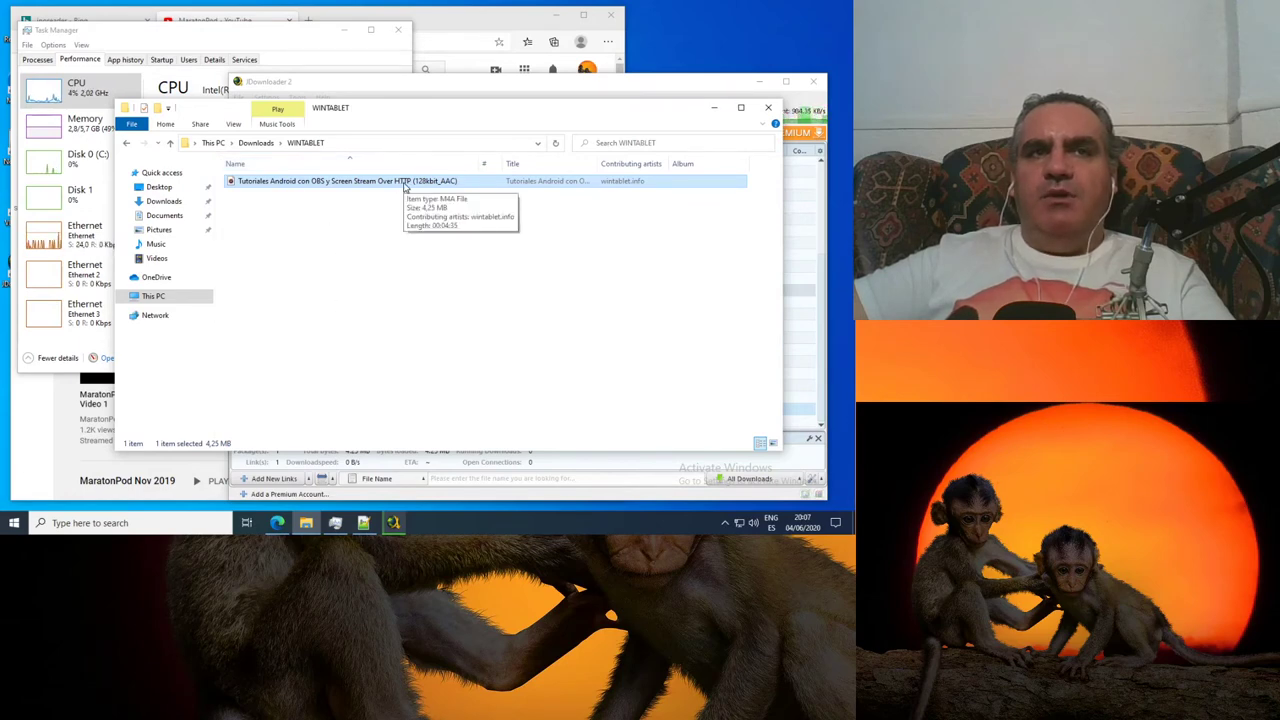
left_click(718, 107)
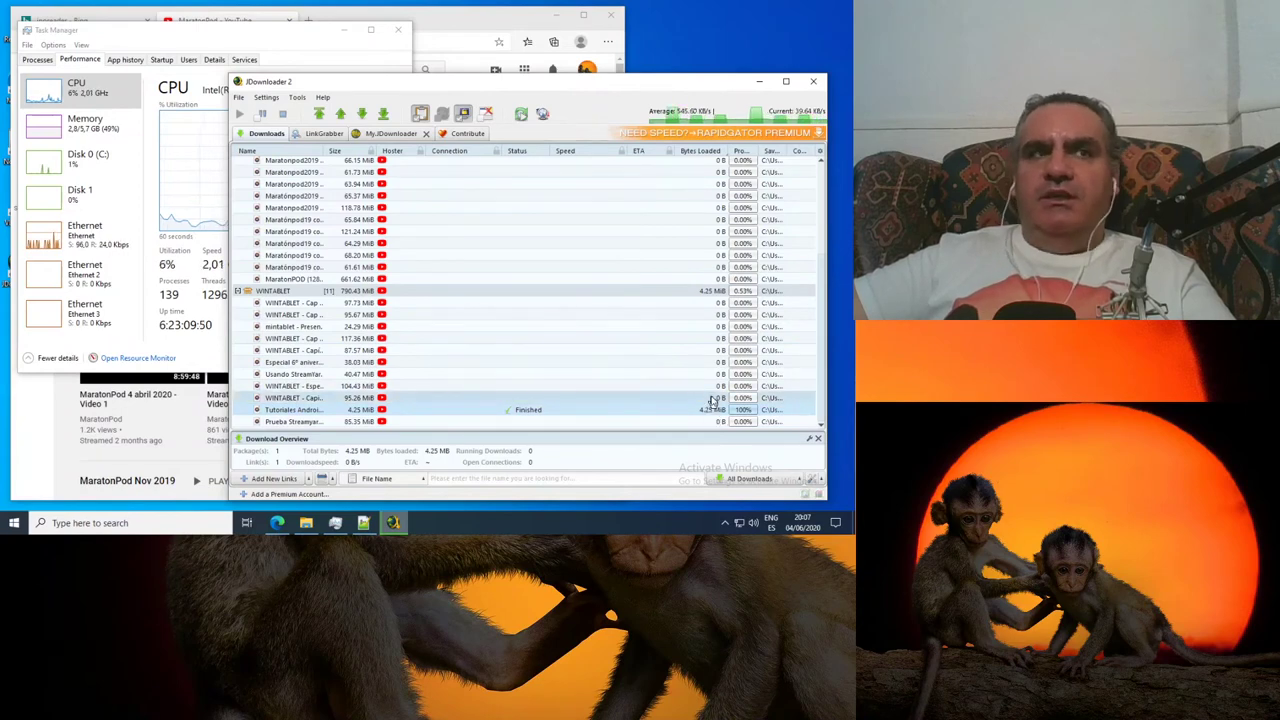
Step: Widen the download list's Name column enough to read the MaratonPOD file names
scroll(712, 400, "up", 5)
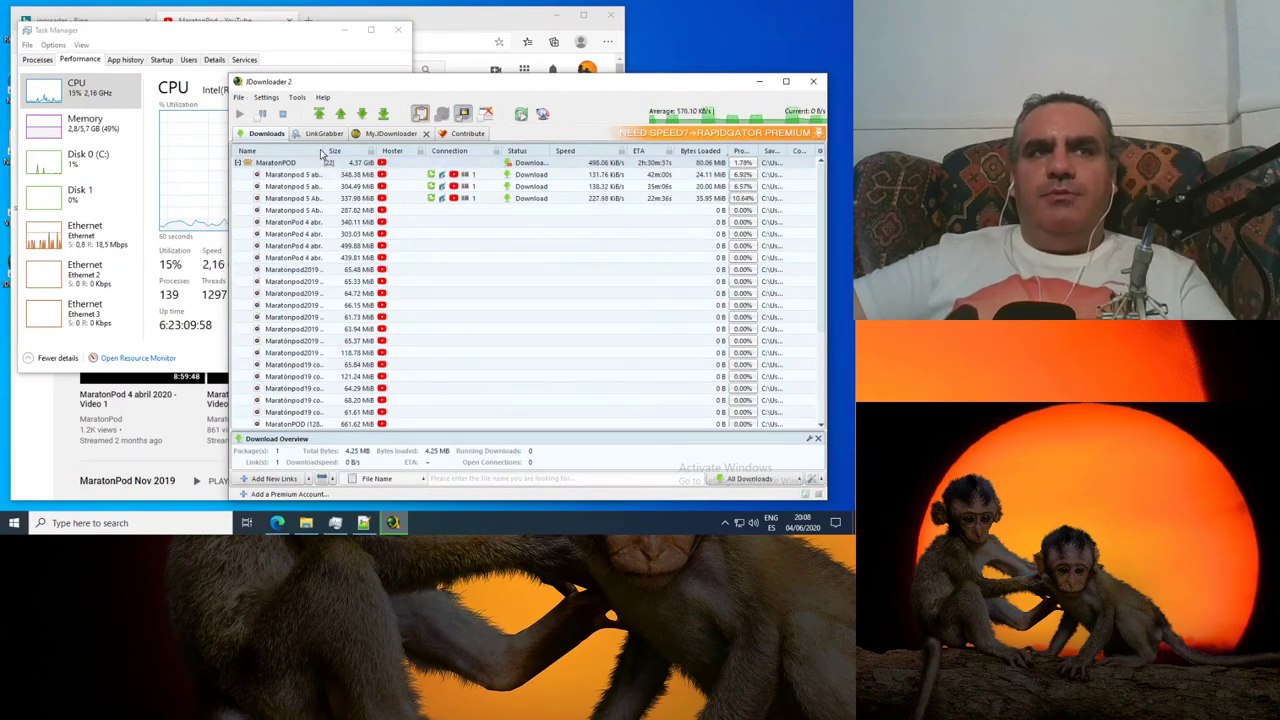
left_click_drag(326, 150, 425, 152)
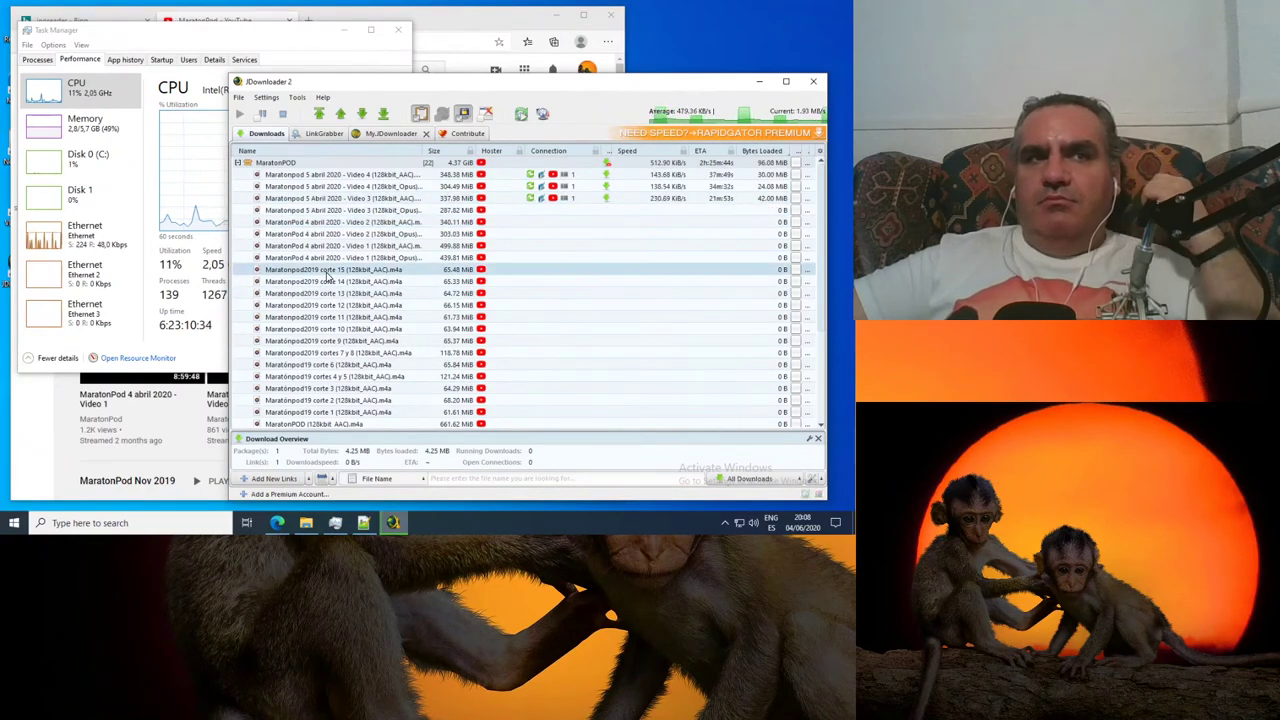
left_click(405, 273)
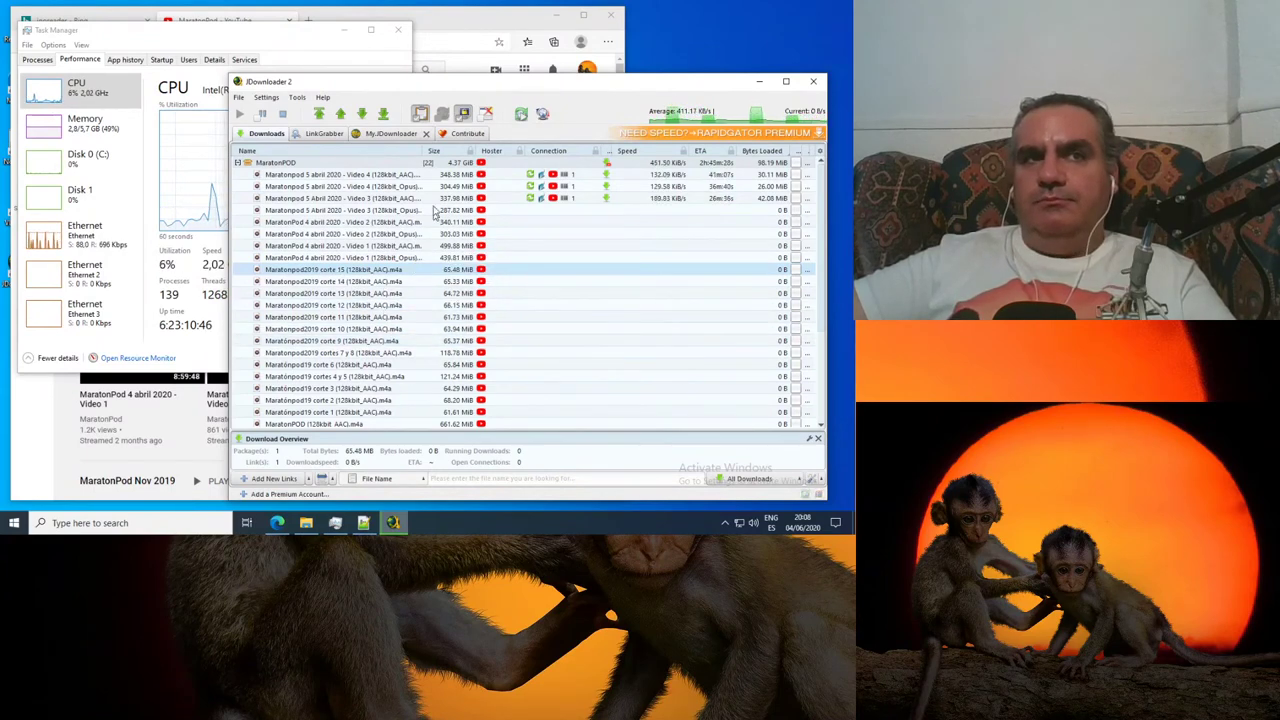
left_click_drag(389, 147, 369, 147)
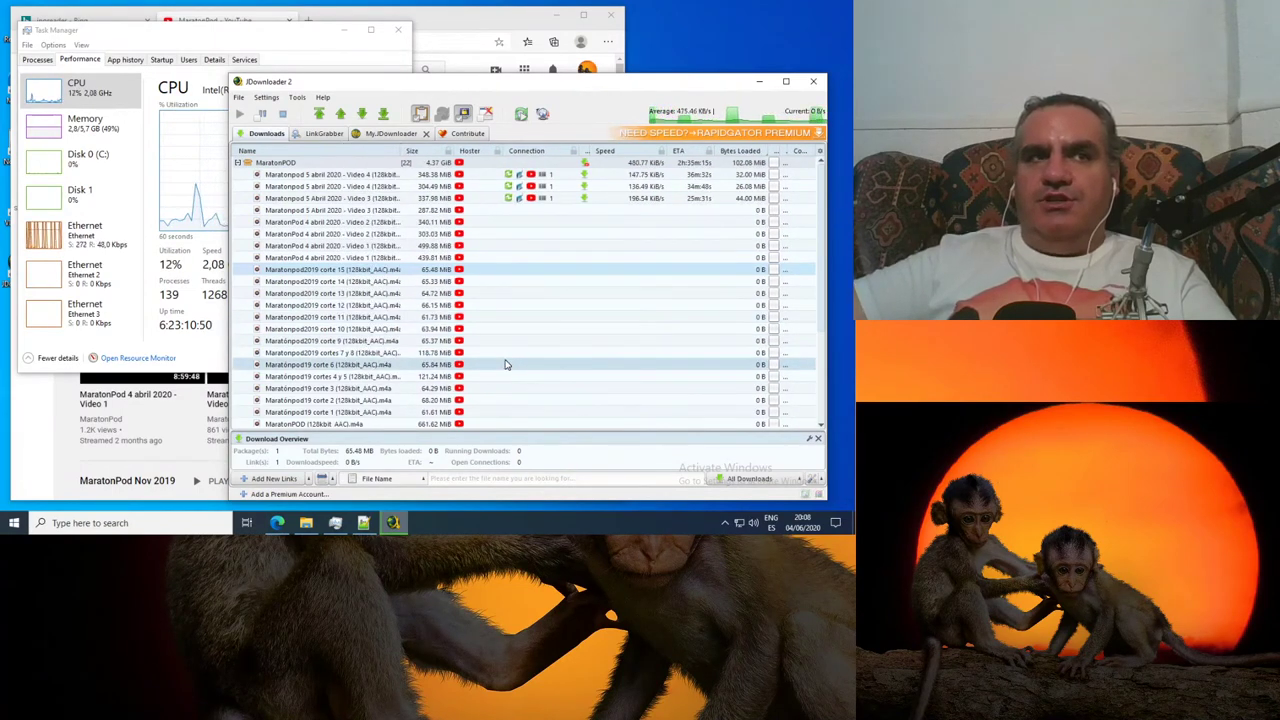
Step: Force the download start of the mintablet - Presentación link in the WINTABLET package
scroll(506, 363, "down", 4)
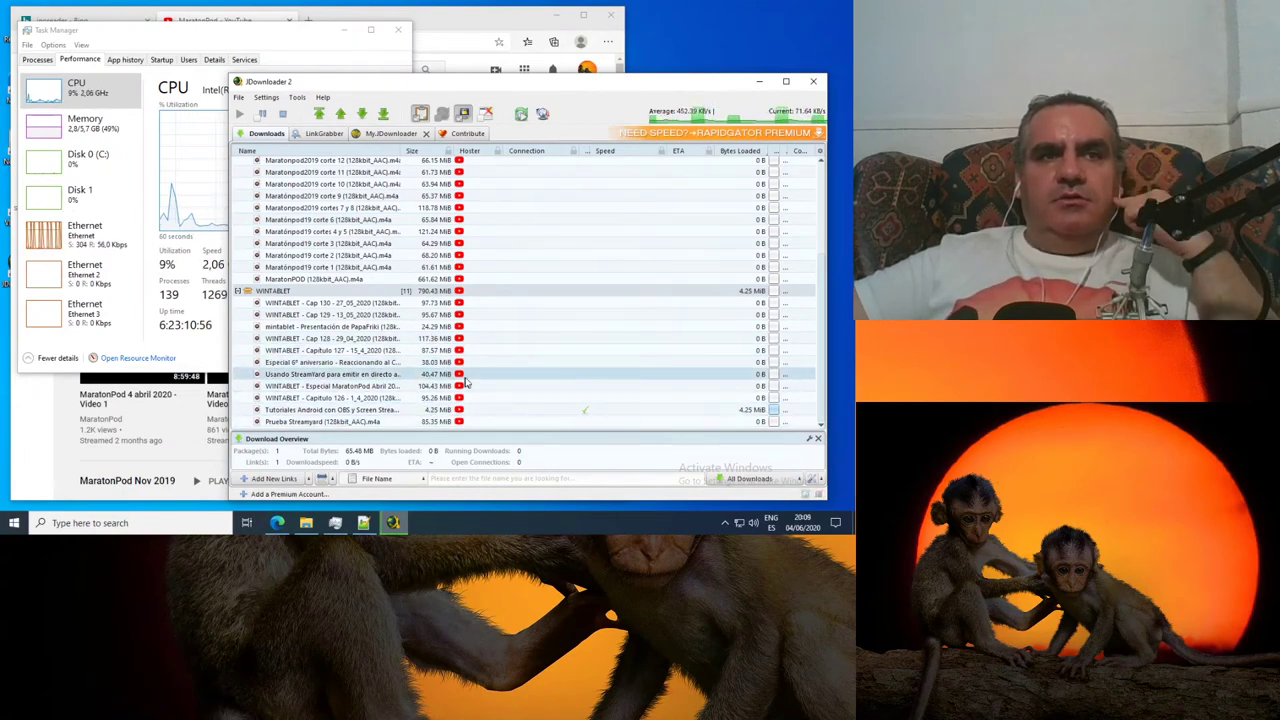
right_click(312, 325)
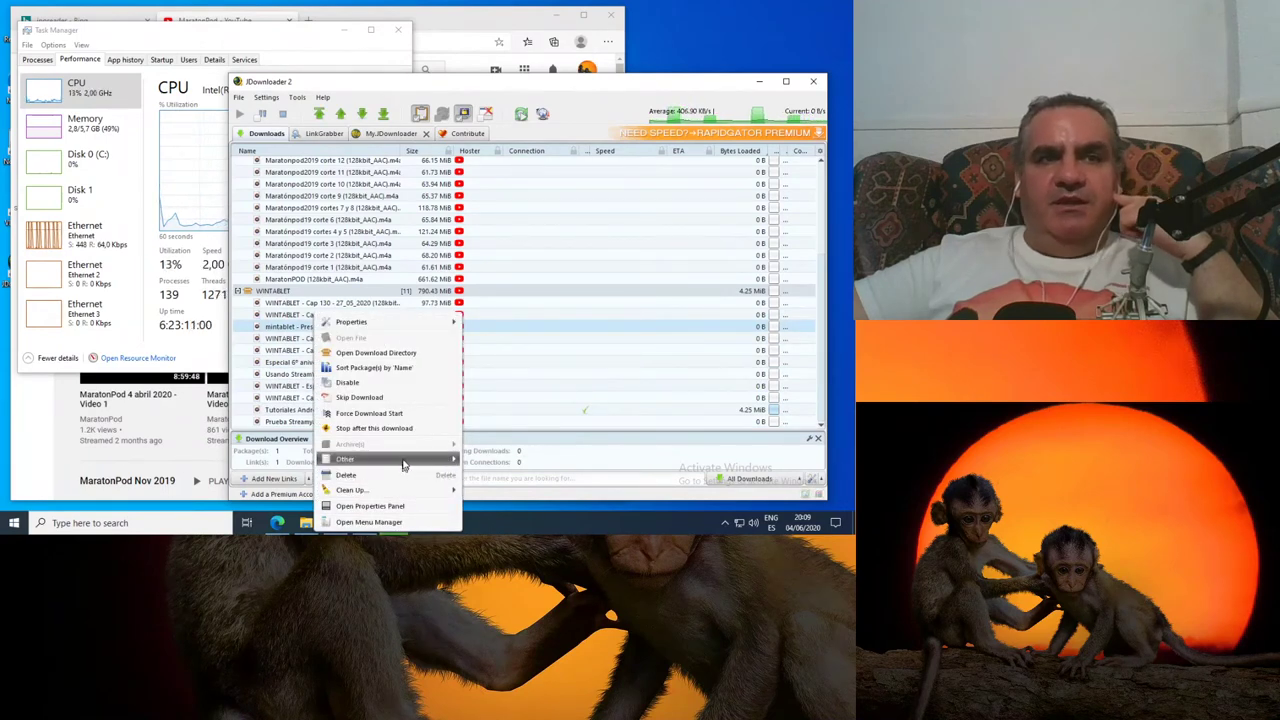
mouse_move(404, 456)
left_click(380, 413)
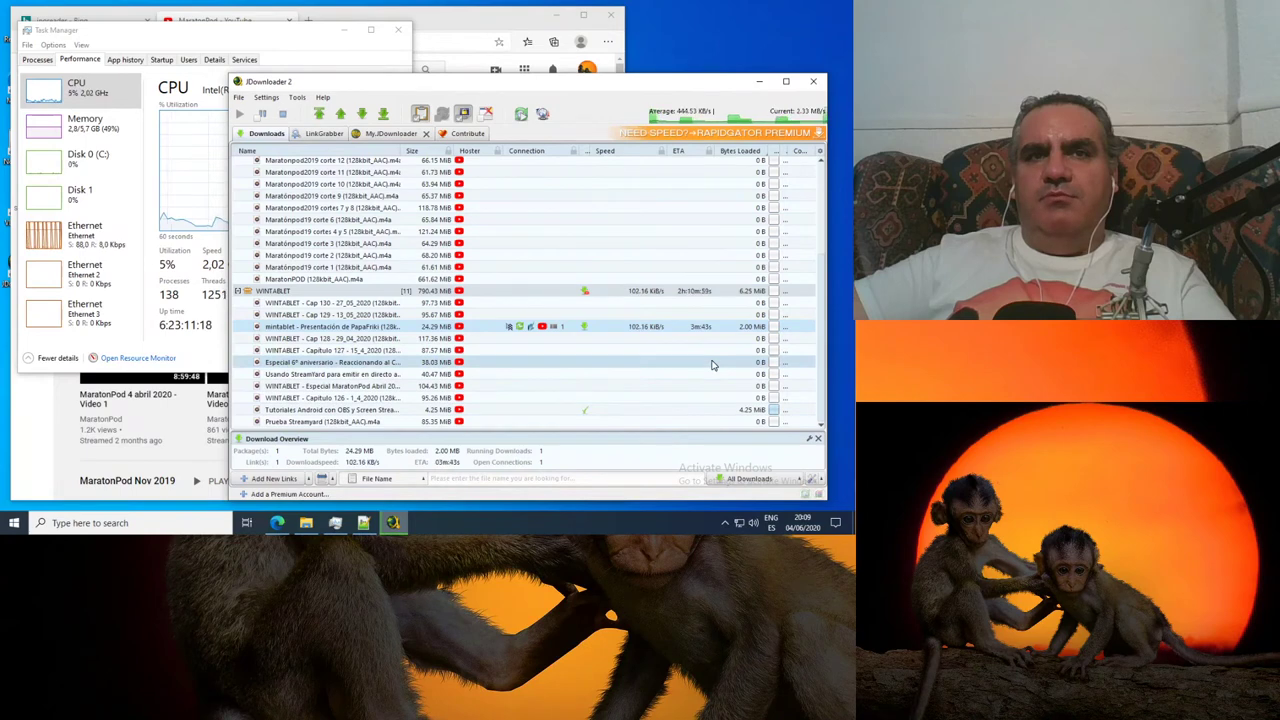
Step: Disable the three downloading Maratonpod 5 abril 2020 links: both Video 4 files and the AAC version of Video 3
scroll(713, 362, "up", 5)
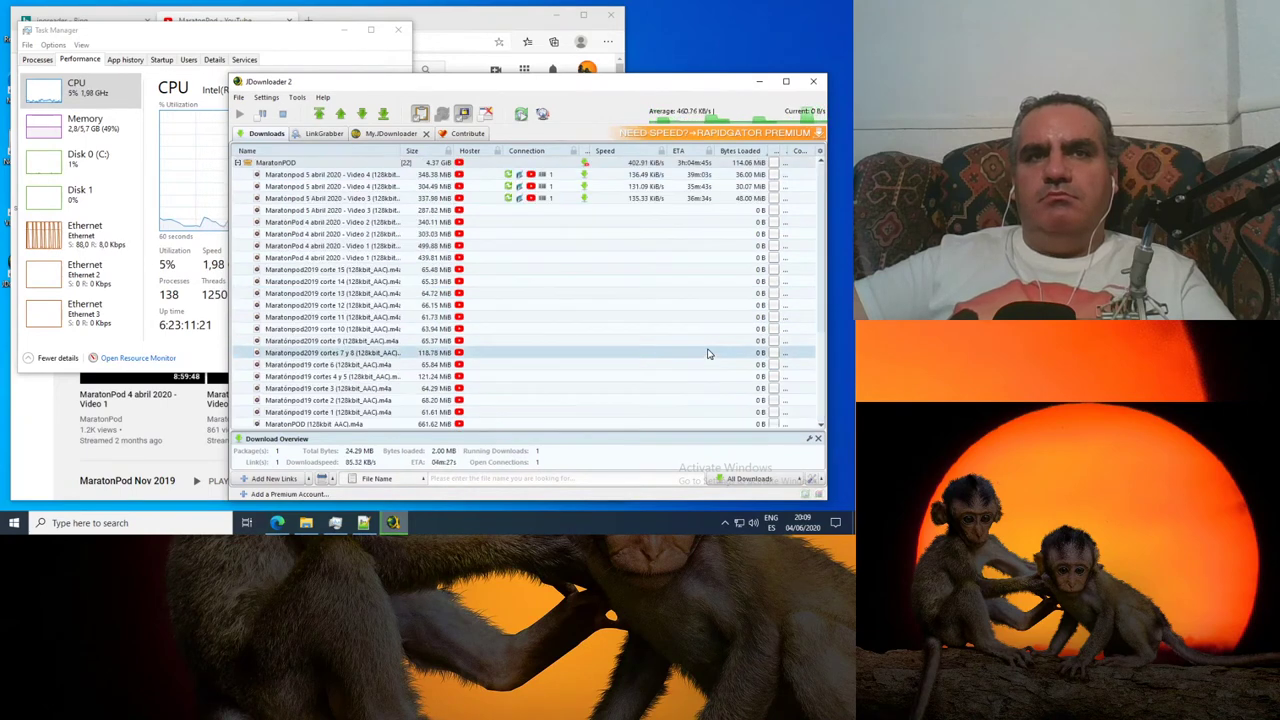
right_click(694, 179)
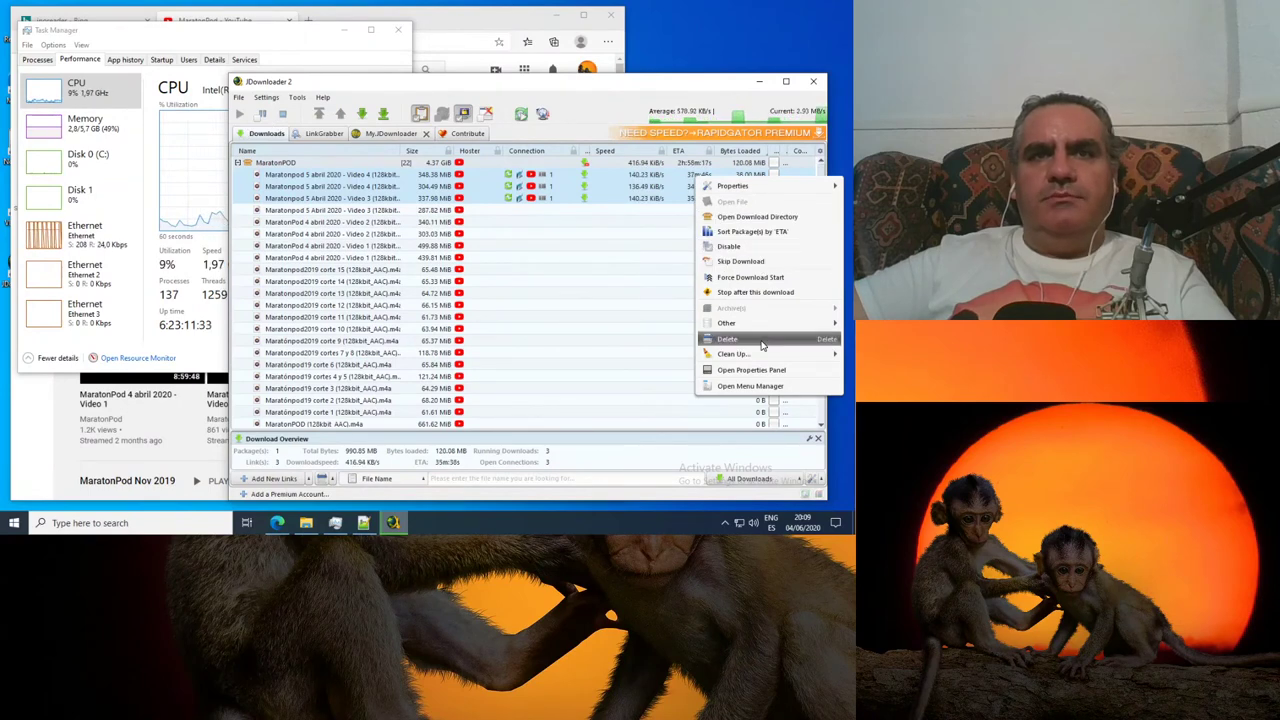
left_click(752, 246)
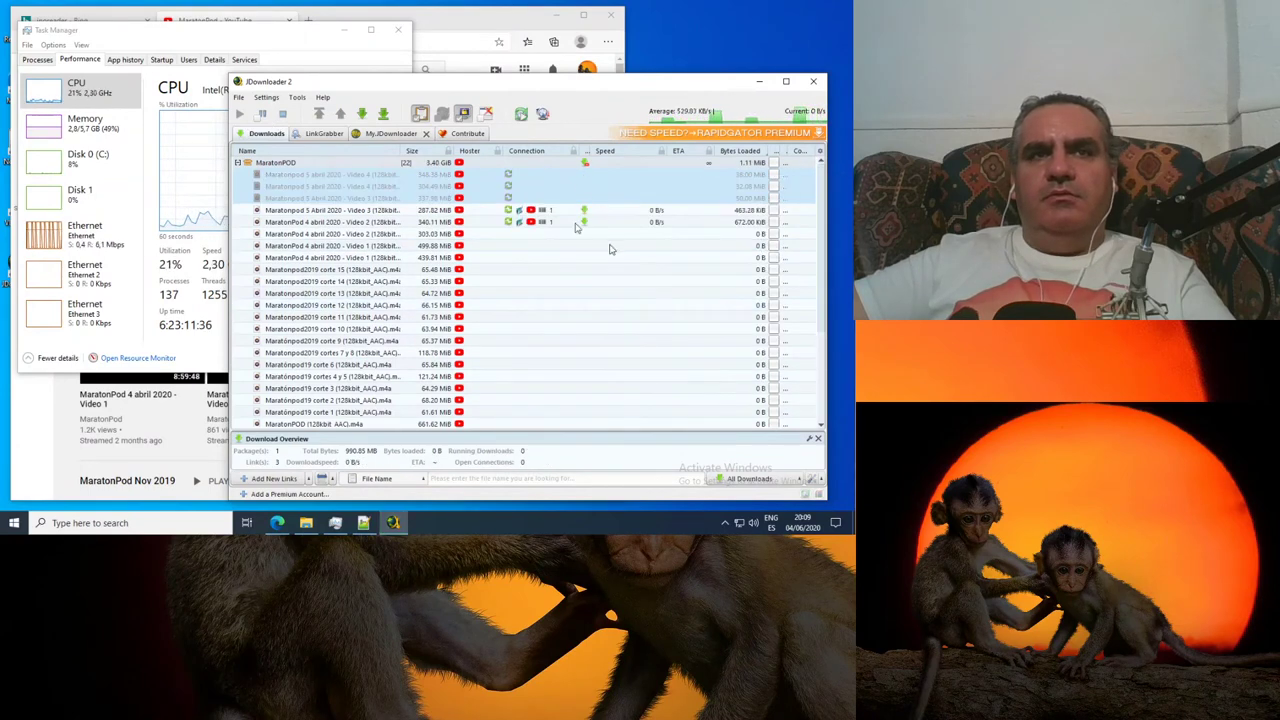
Step: Check the speed meter's download limits and disable the two active links, Maratonpod 5 abril 2020 Video 3 and MaratonPod 4 abril 2020 Video 2
right_click(700, 114)
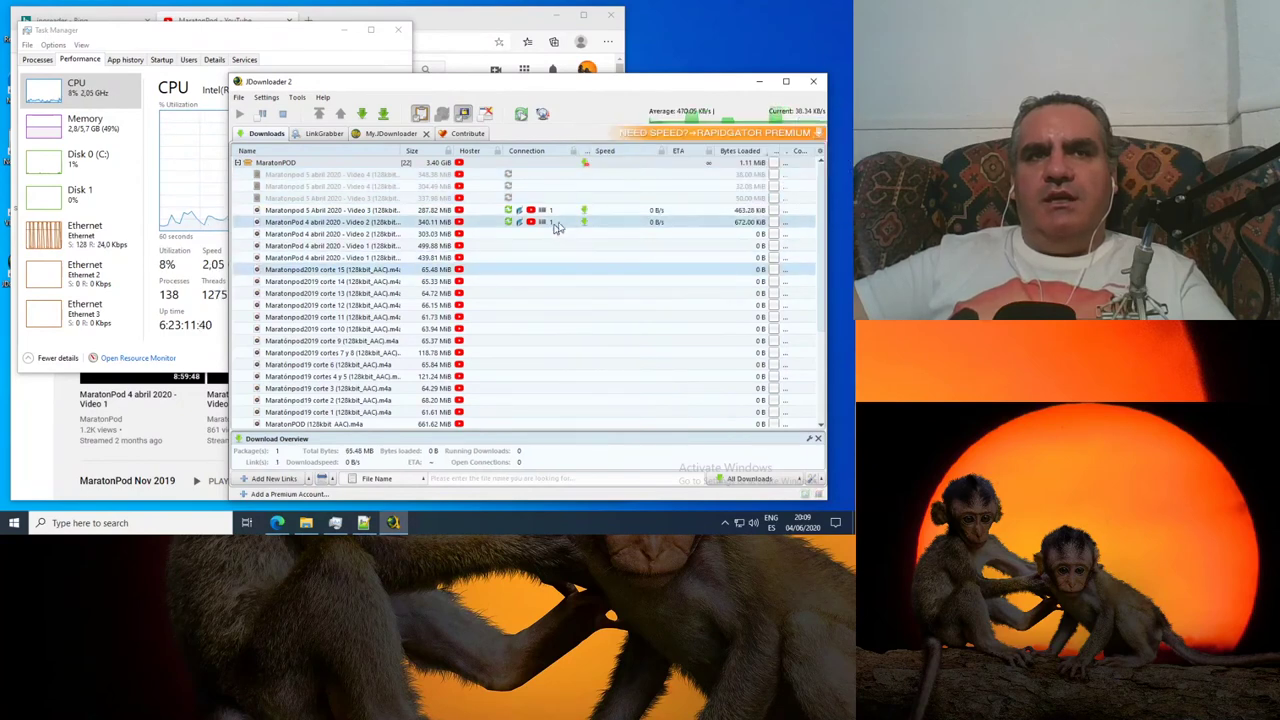
right_click(587, 215)
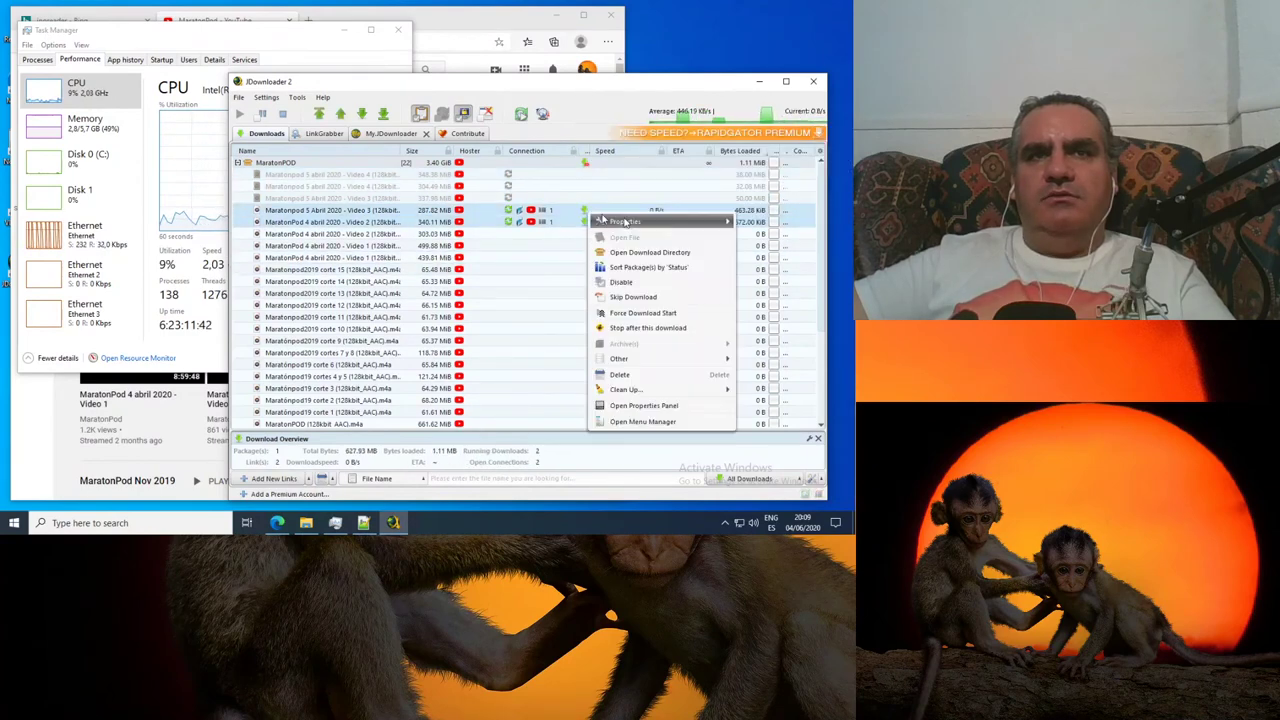
left_click(640, 281)
Step: Follow the forced mintablet - Presentación download in the WINTABLET package and check the Ethernet and CPU performance graphs in Task Manager
scroll(570, 279, "down", 4)
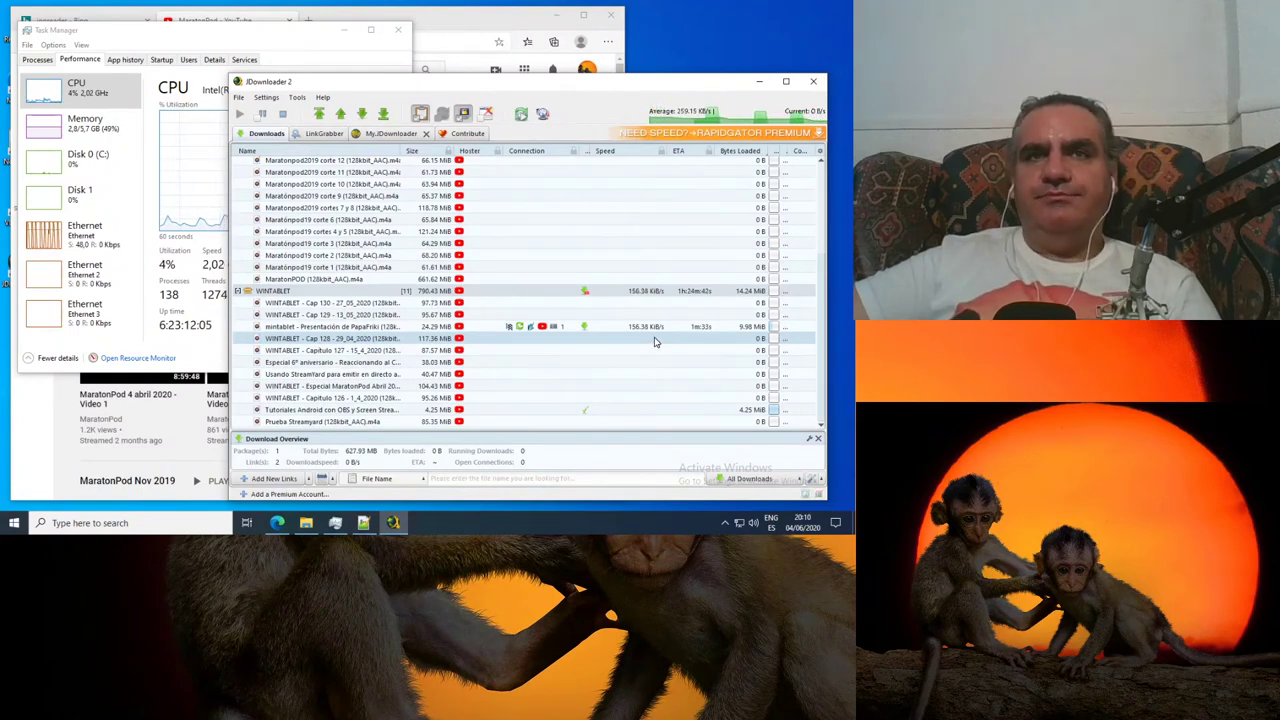
left_click(100, 236)
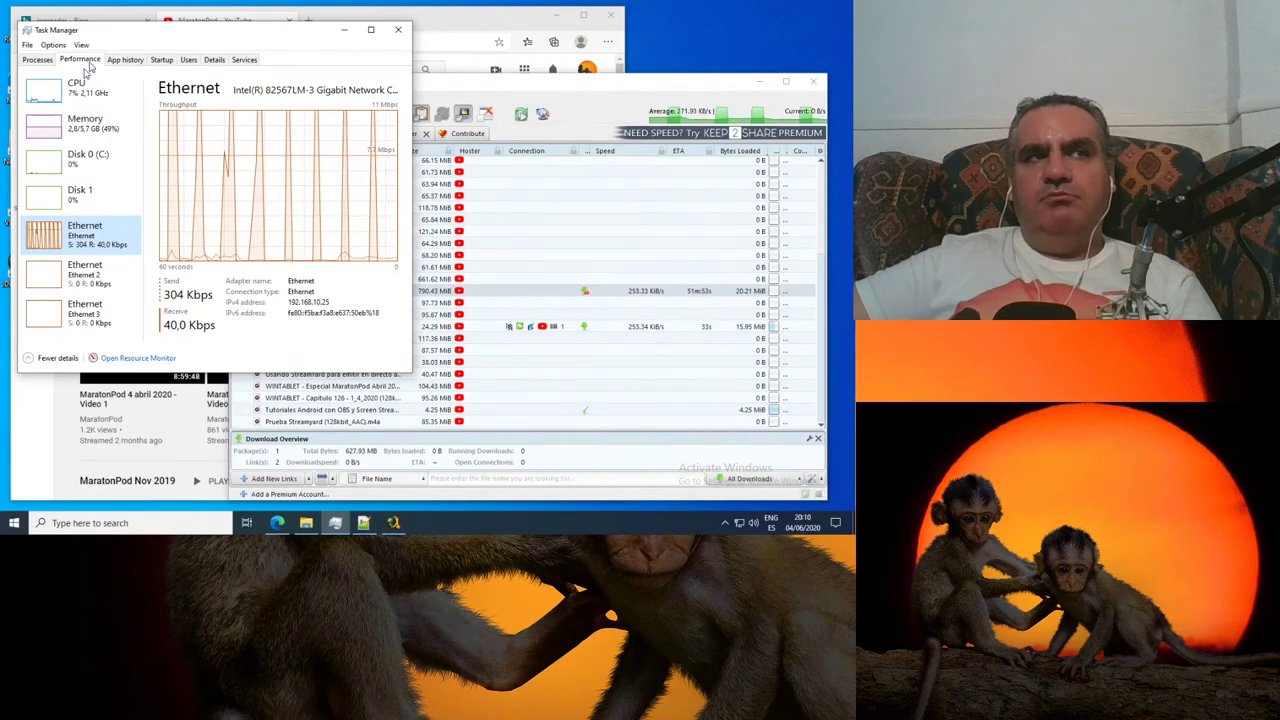
left_click(44, 100)
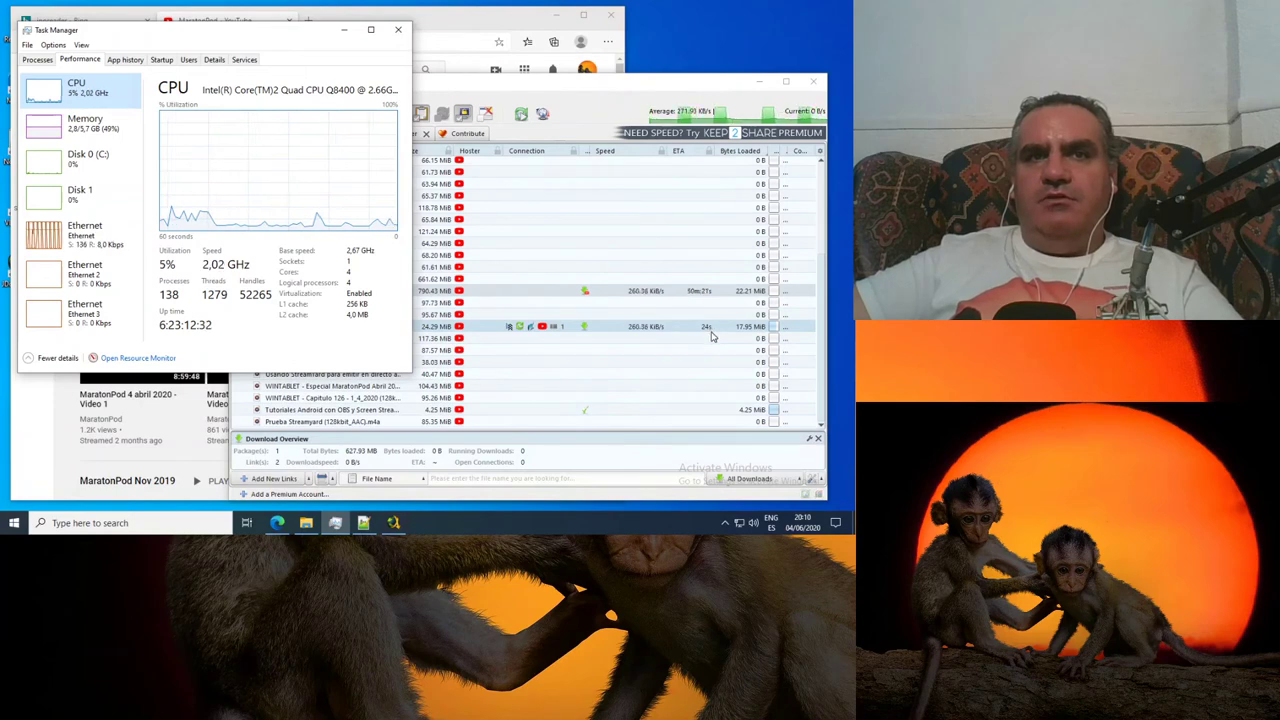
left_click(650, 330)
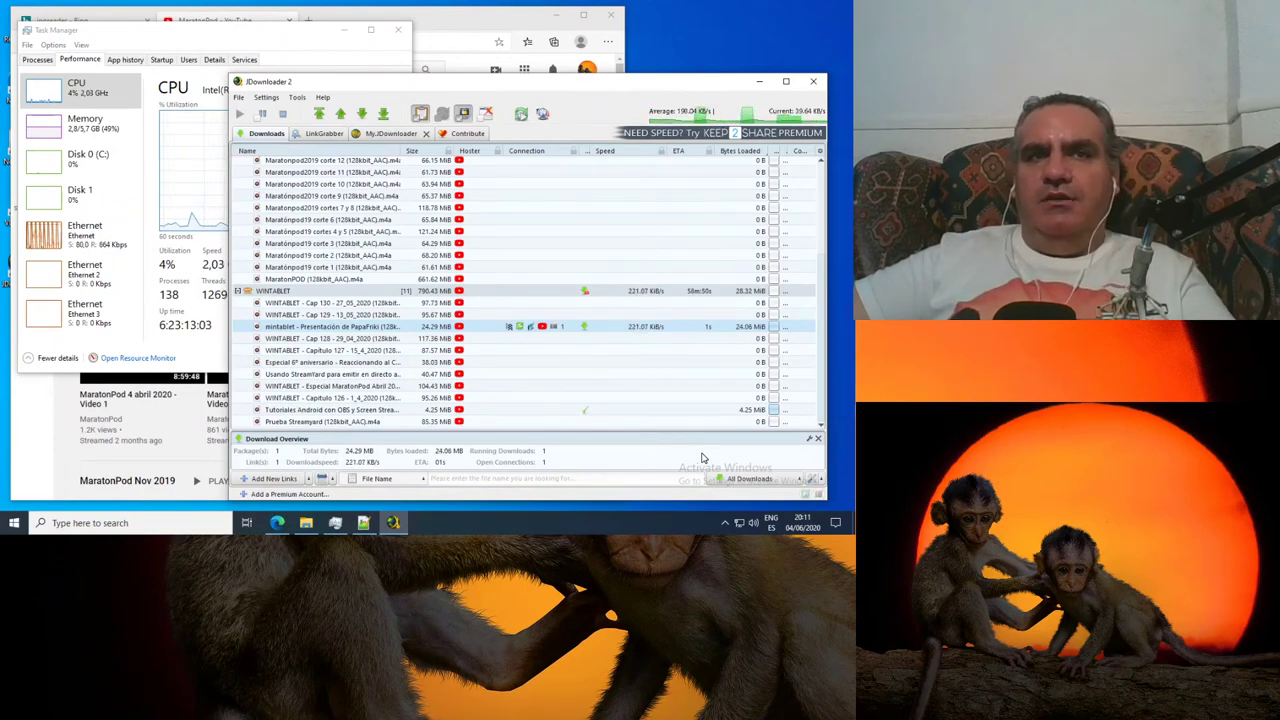
left_click(184, 104)
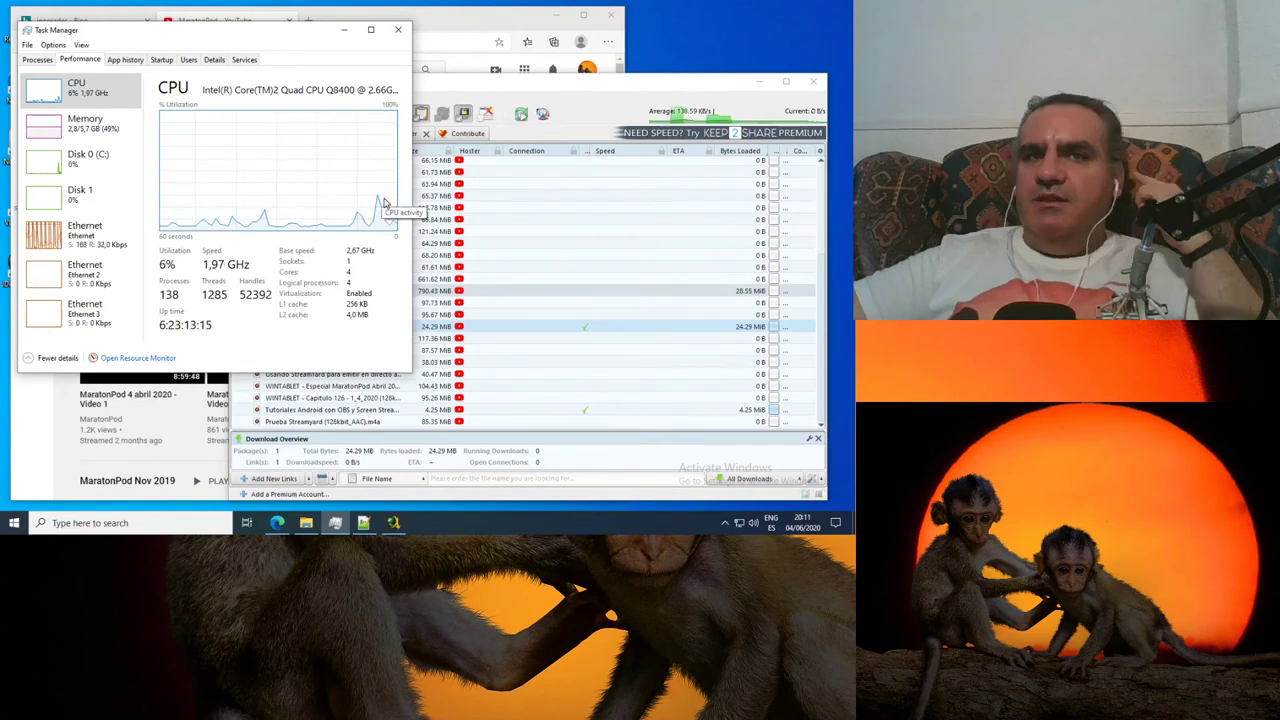
left_click(700, 292)
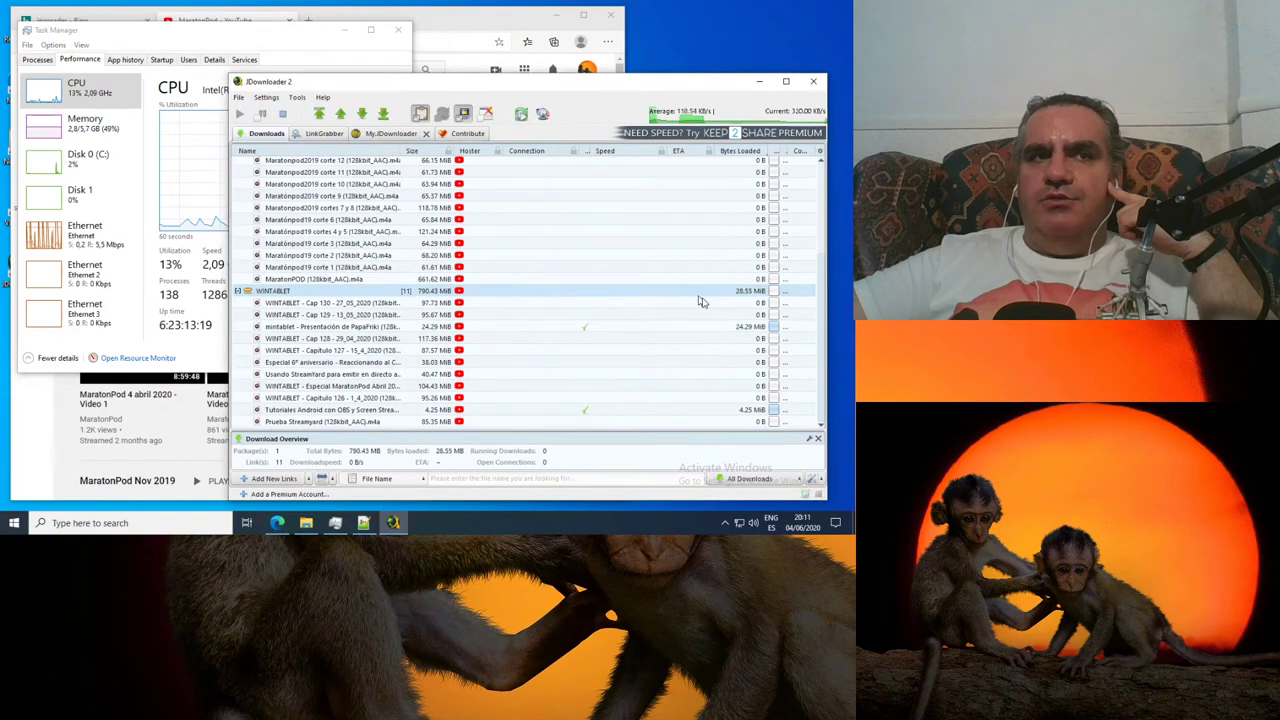
left_click(740, 329)
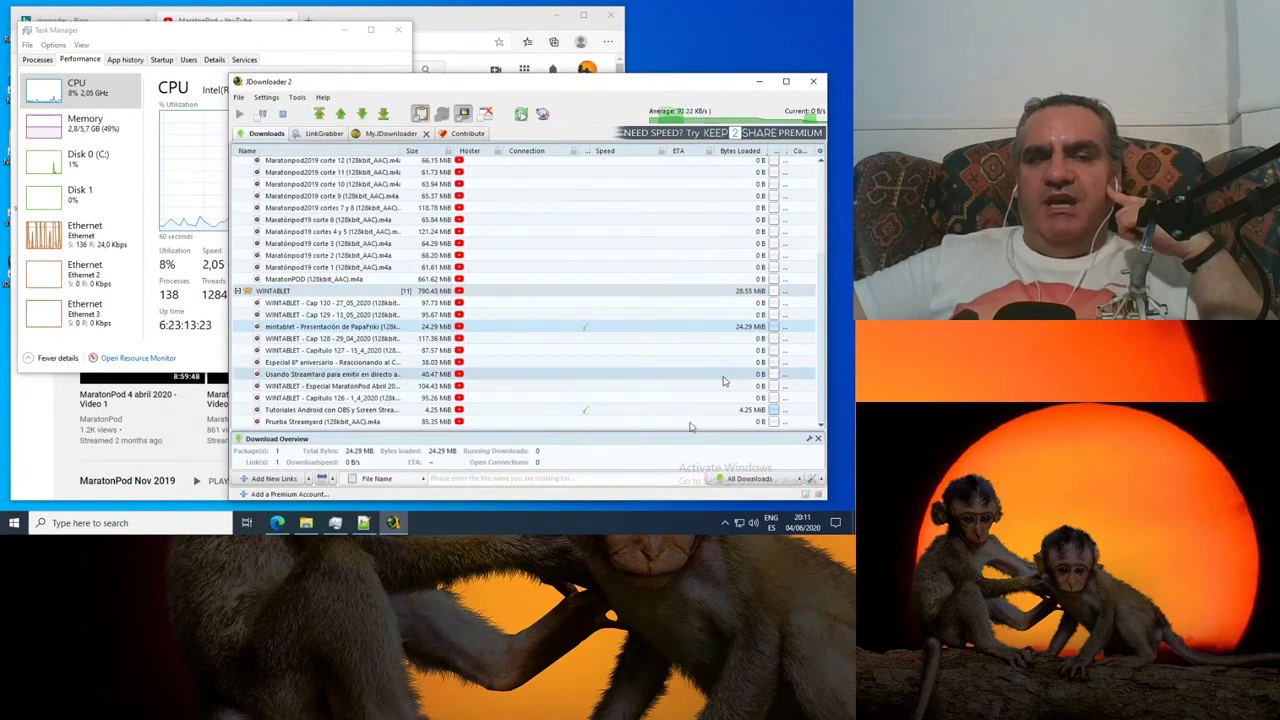
Step: Switch to the WINTABLET folder in File Explorer, widen the Title column, and select the mintablet - Presentación audio file
left_click(306, 523)
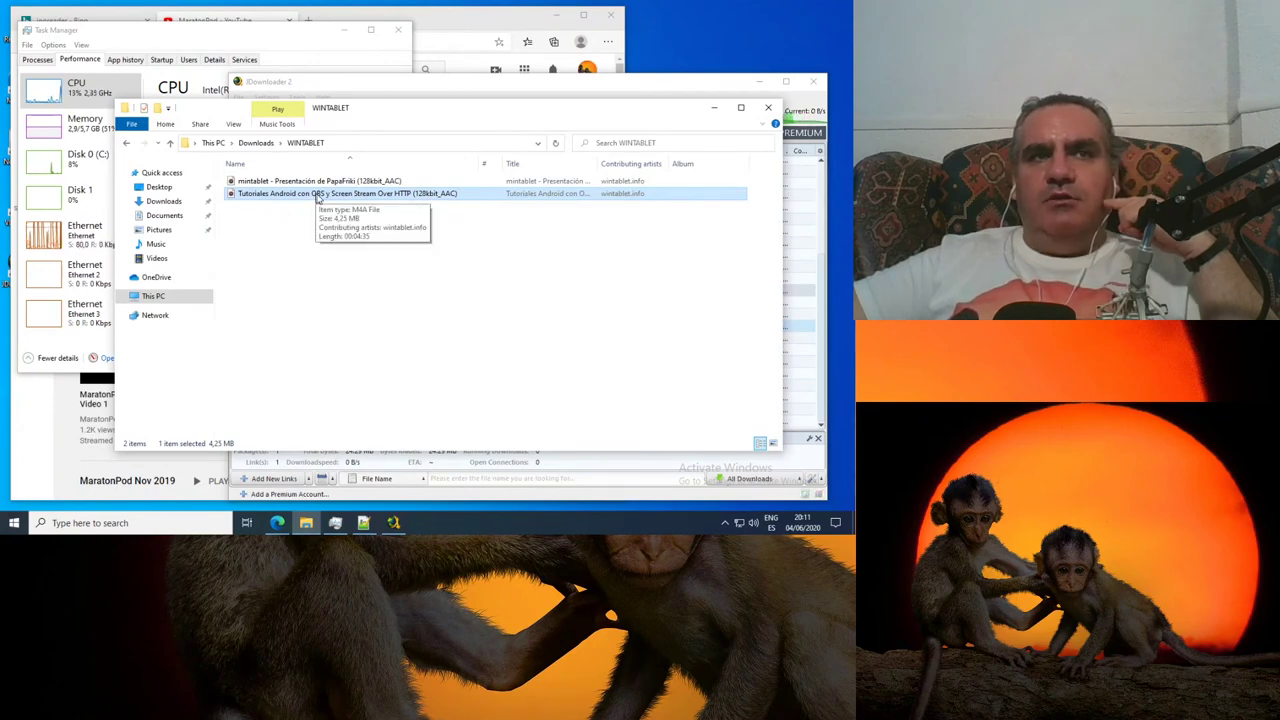
left_click_drag(599, 163, 686, 163)
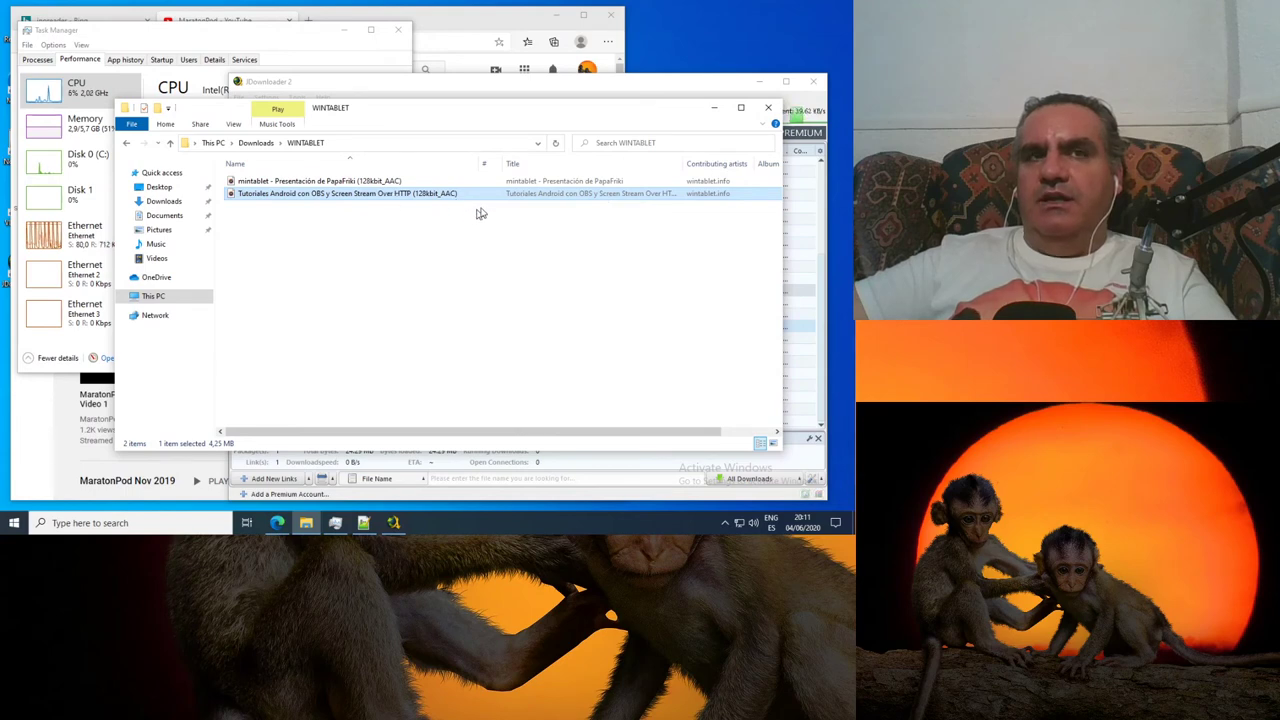
key("Up")
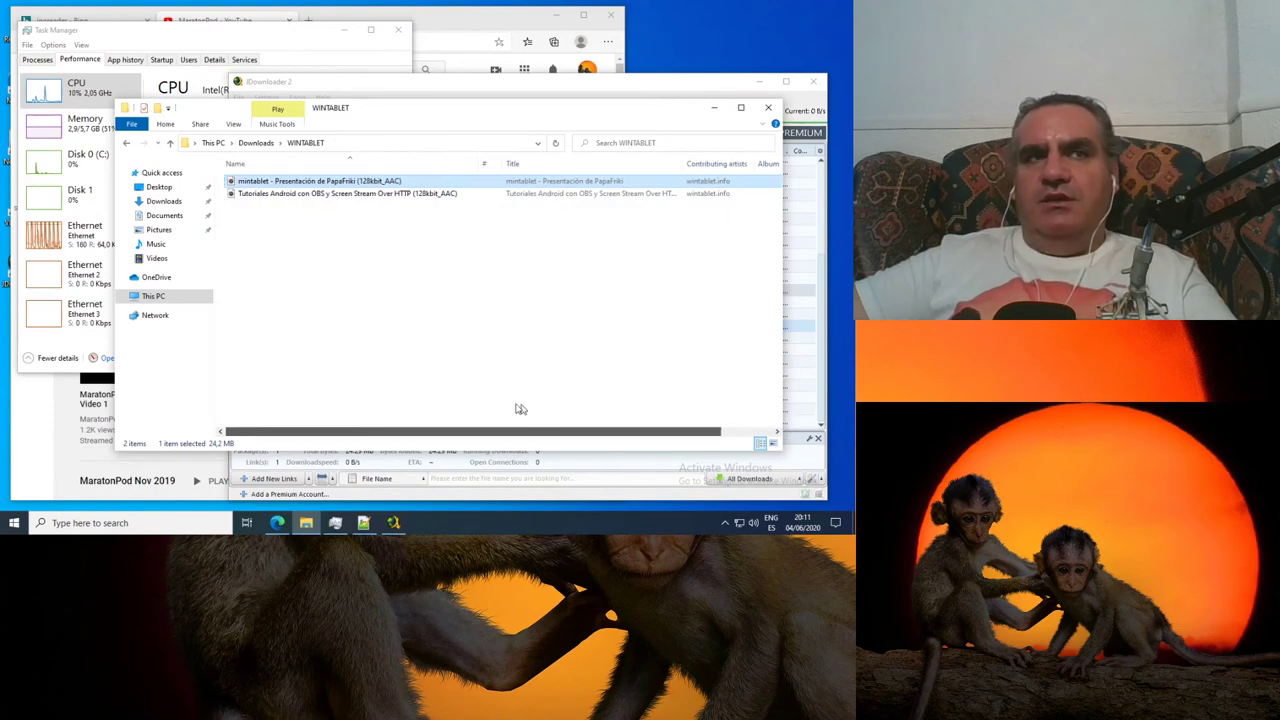
Step: Examine the mintablet audio file's detailed properties, including its comments, media and file metadata, and close them without changes
right_click(313, 185)
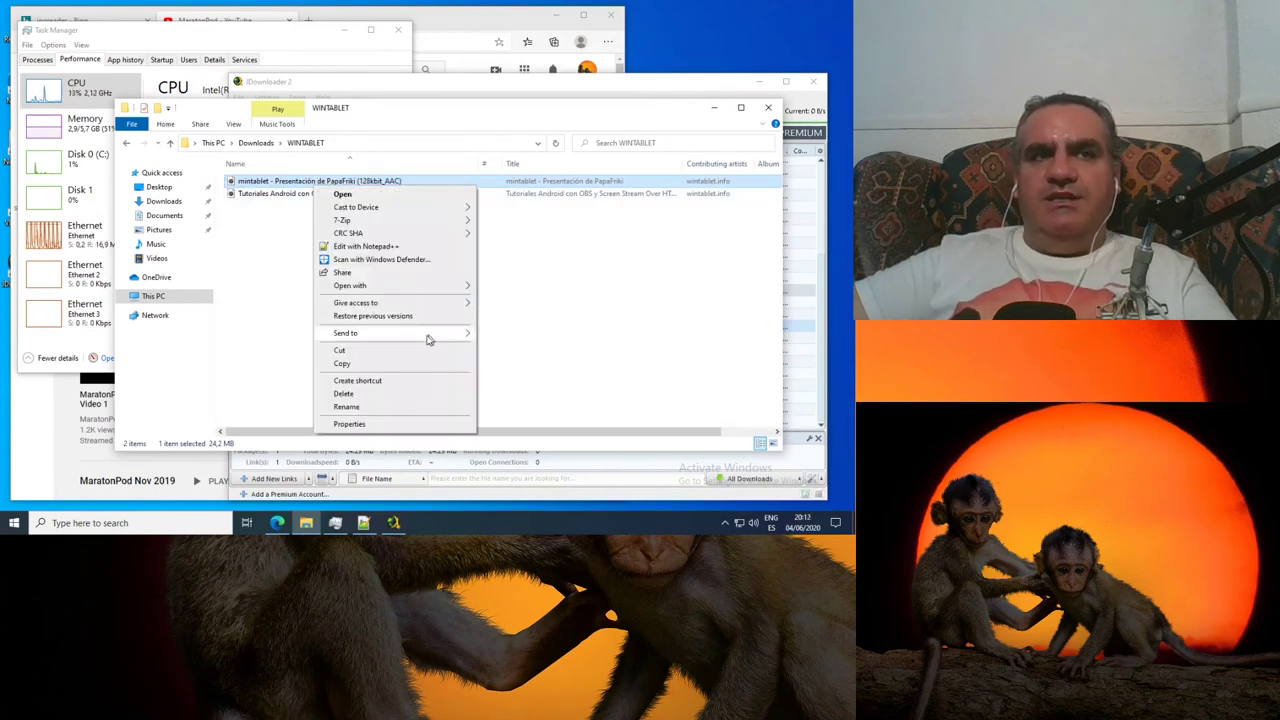
left_click(424, 426)
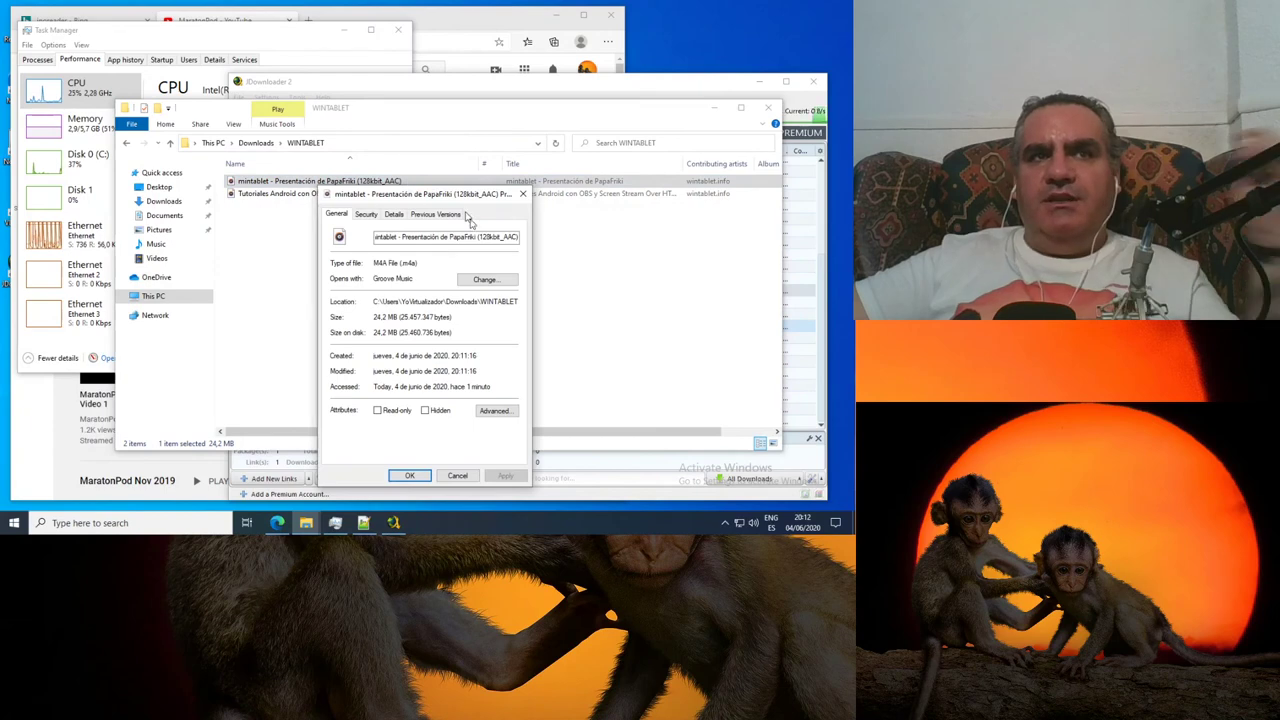
left_click(440, 214)
left_click(394, 214)
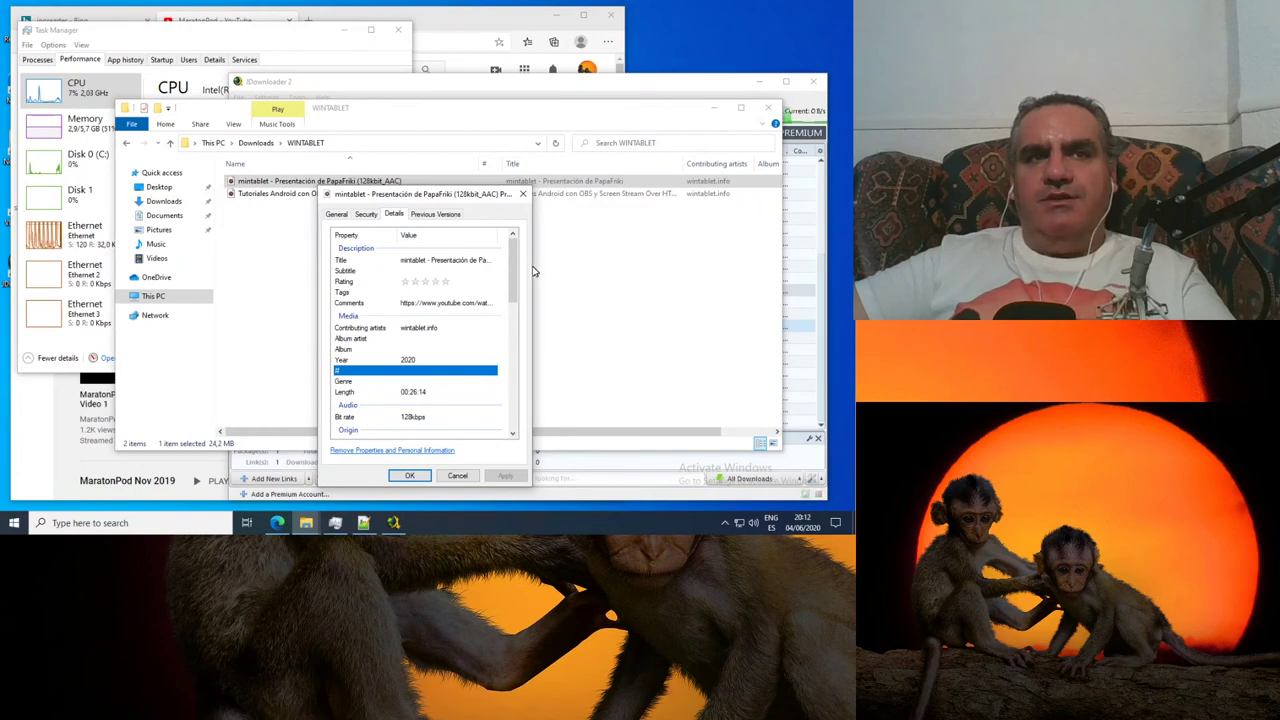
left_click(410, 304)
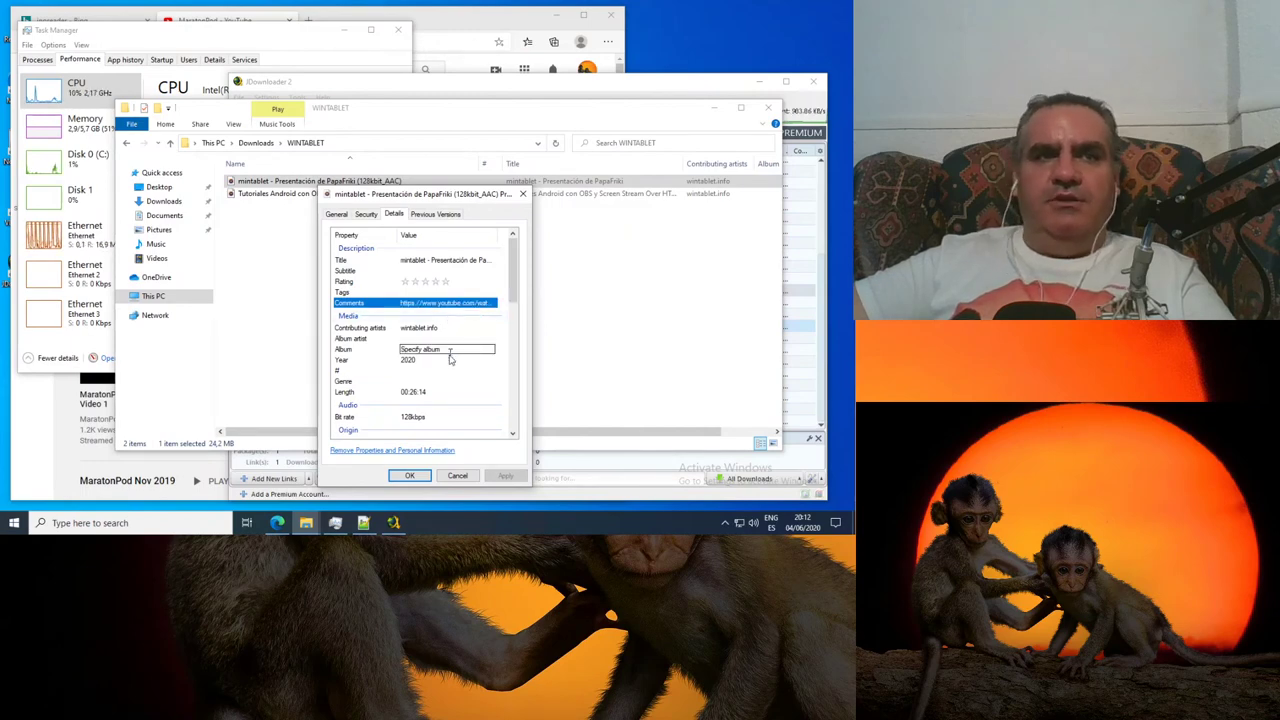
scroll(443, 394, "down", 6)
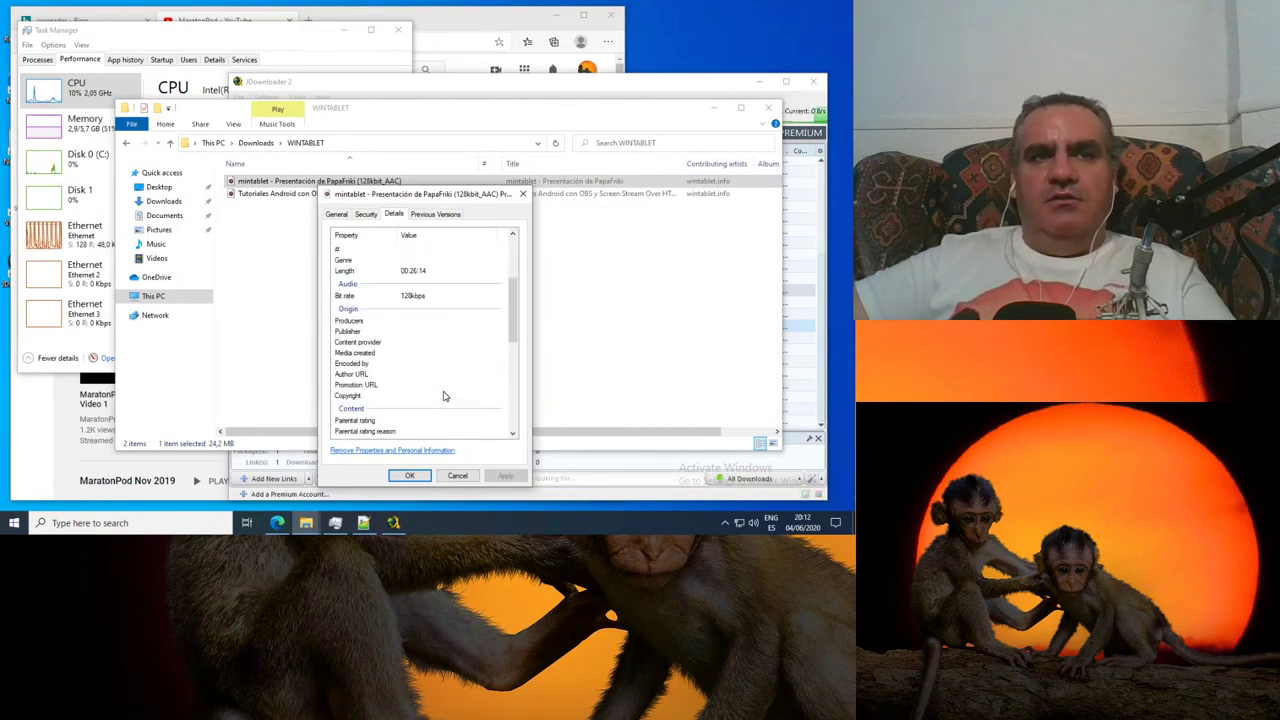
scroll(445, 396, "down", 5)
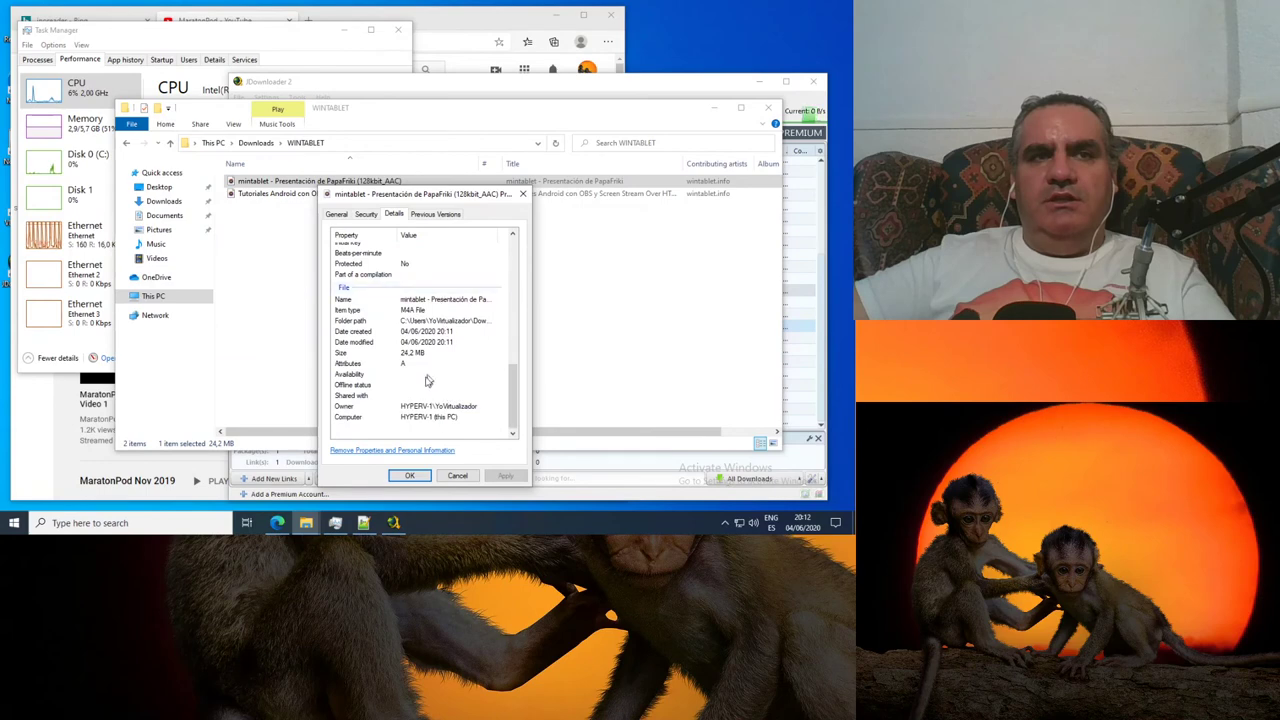
left_click(460, 478)
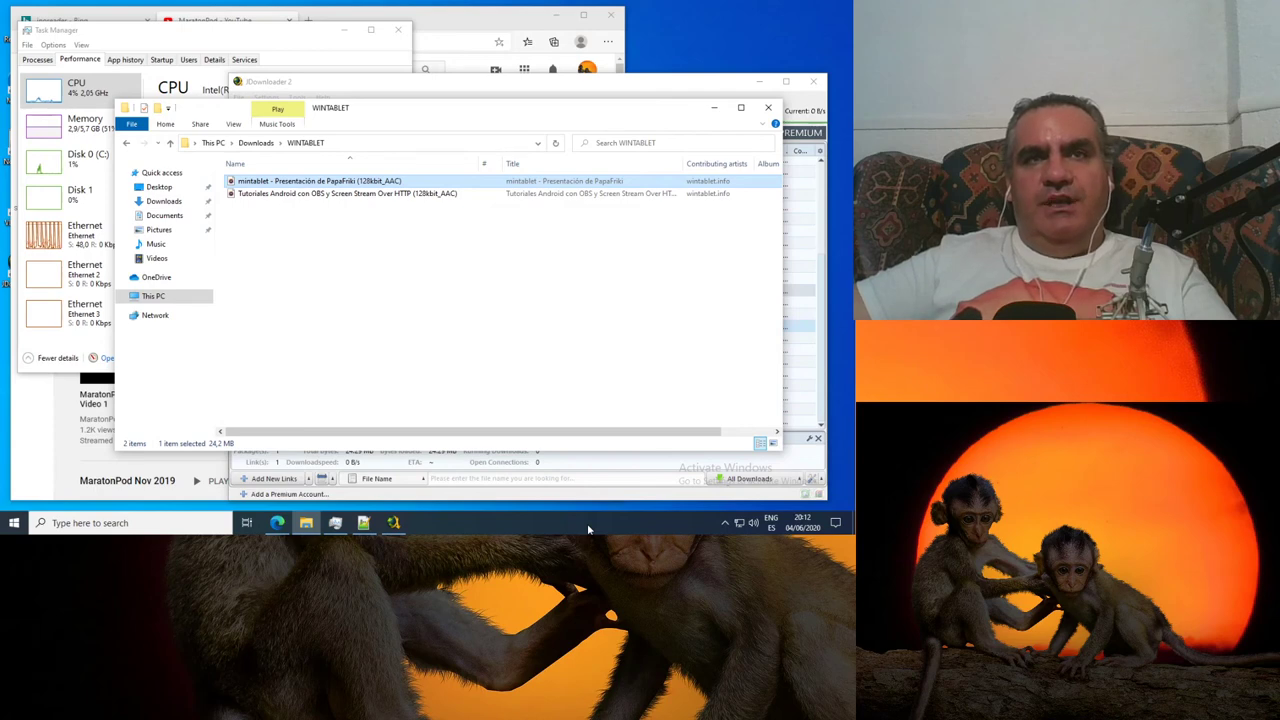
Step: Switch back to JDownloader and re-enable the five disabled Maratonpod April 2020 links at the start of the MaratonPOD package
left_click(598, 470)
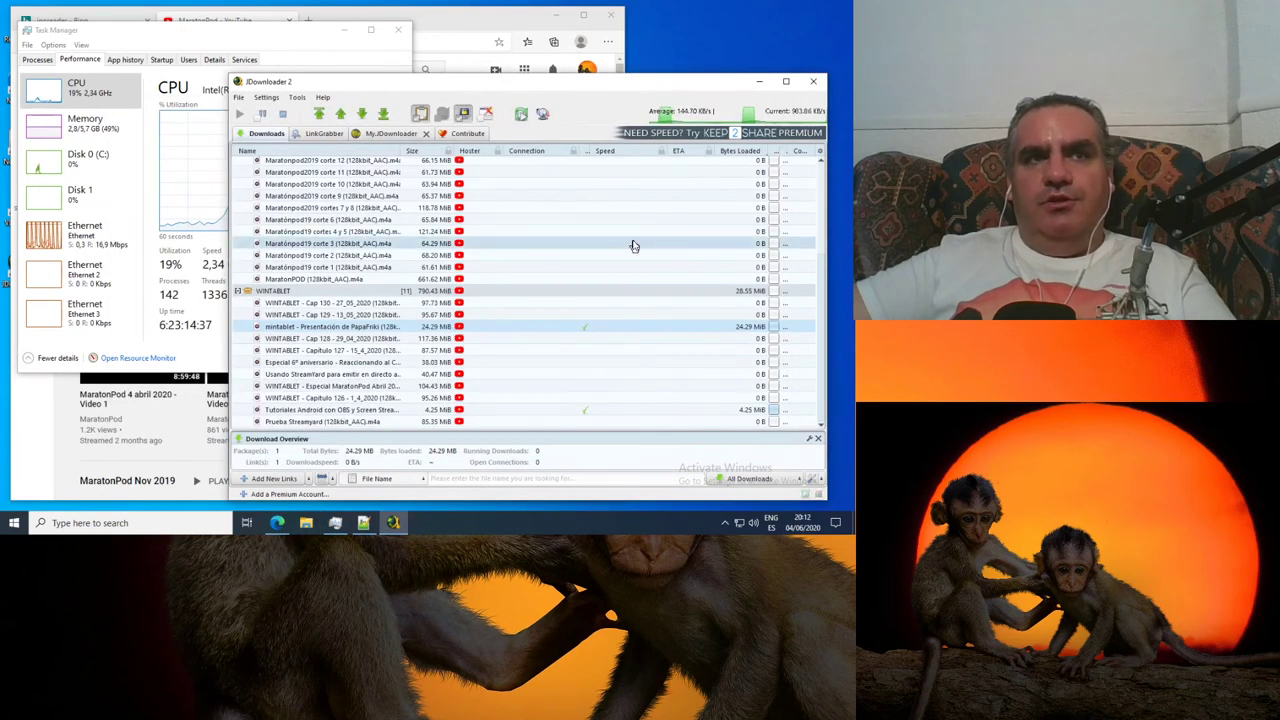
scroll(626, 328, "up", 4)
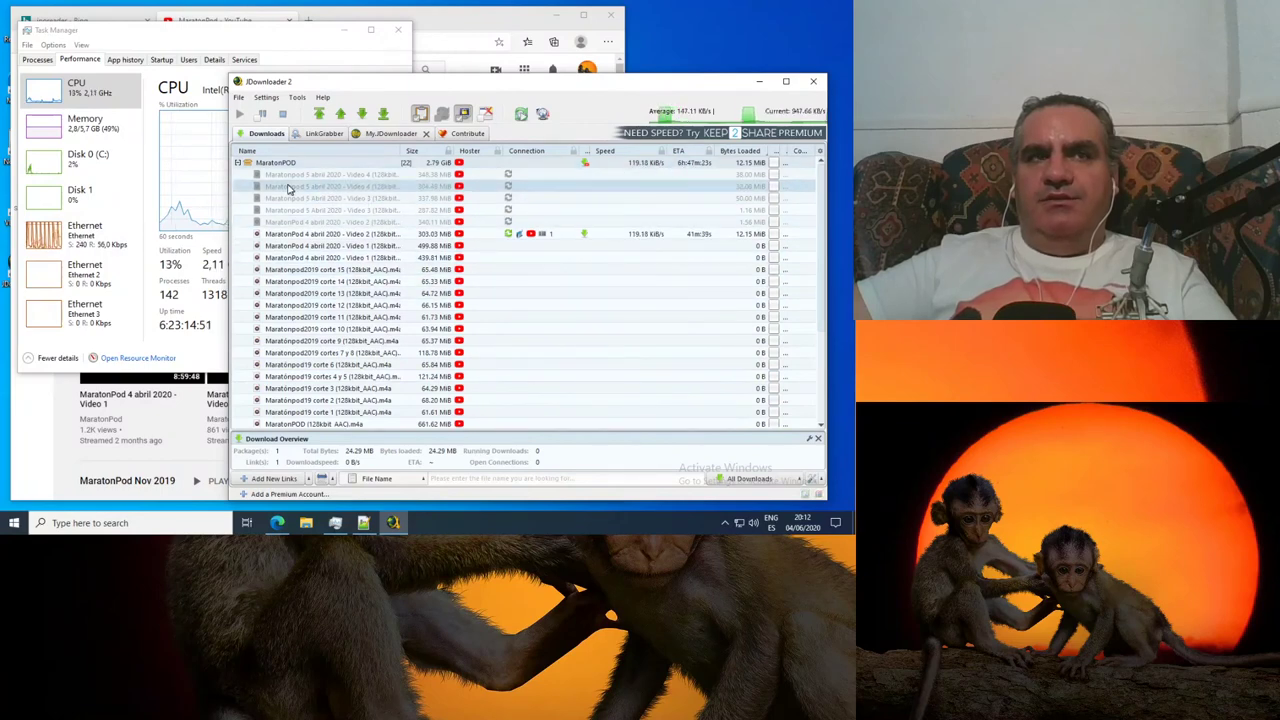
left_click(313, 225, "shift")
right_click(313, 227)
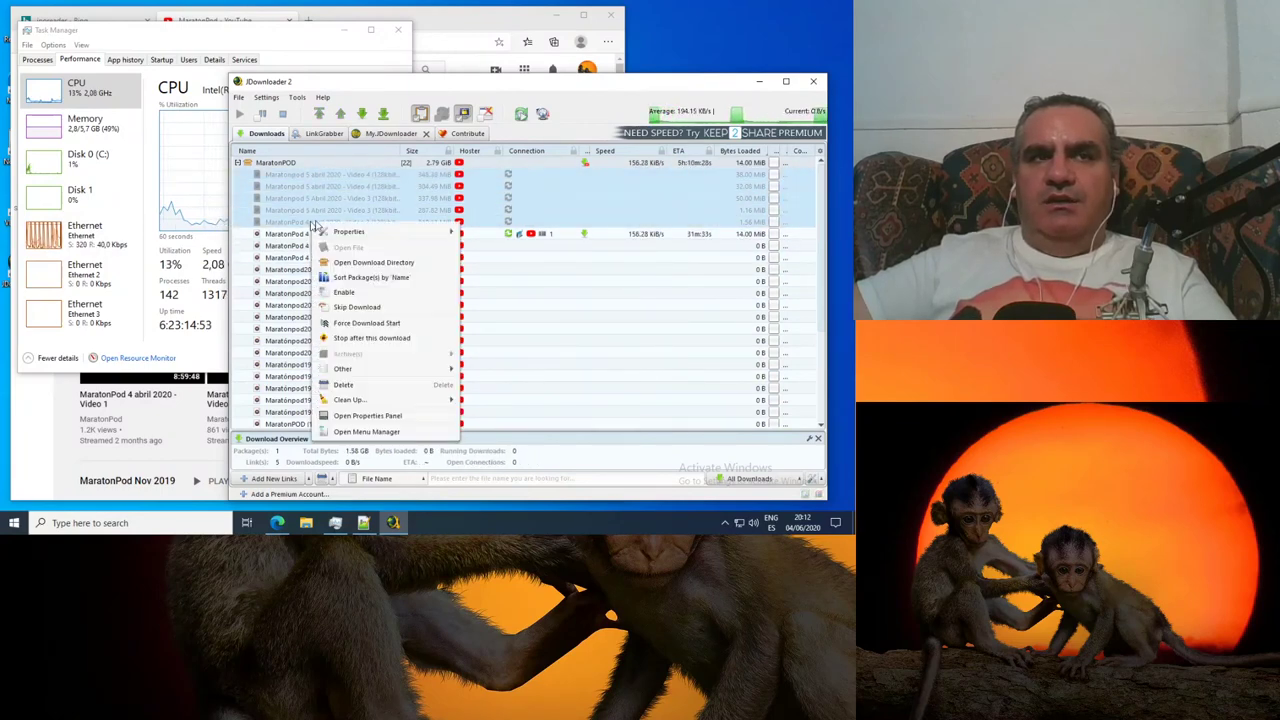
mouse_move(410, 369)
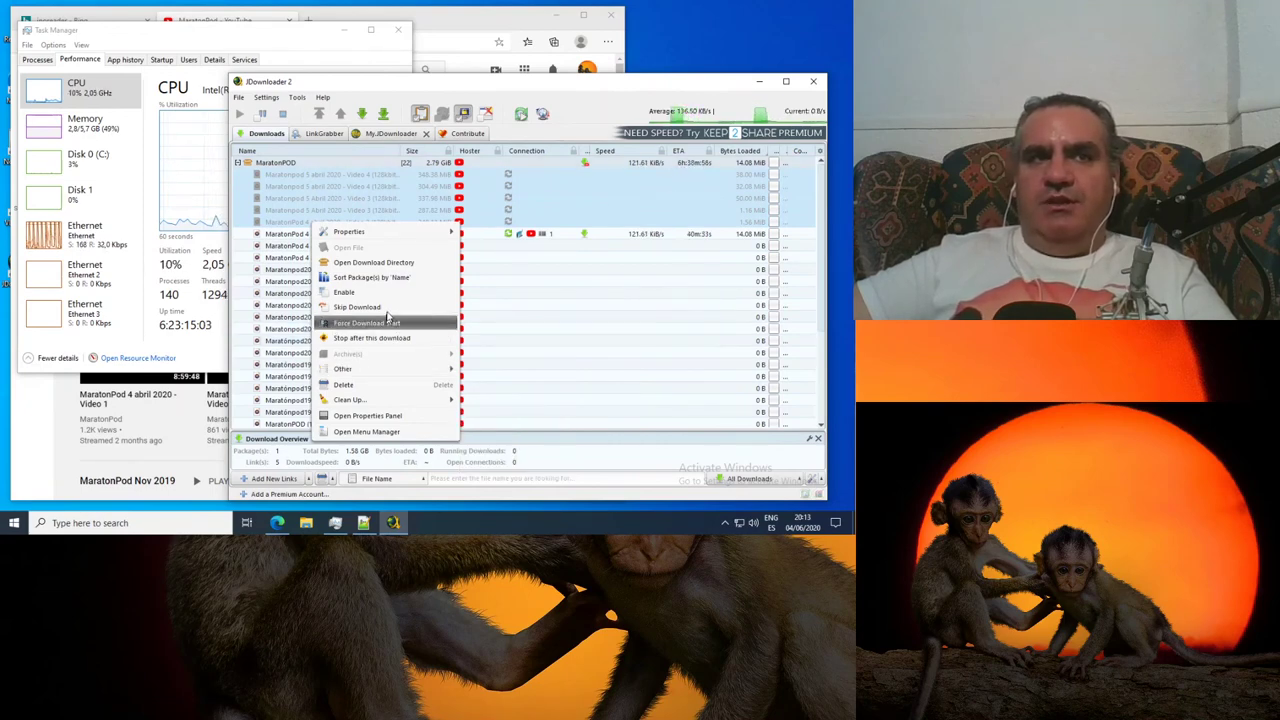
left_click(343, 291)
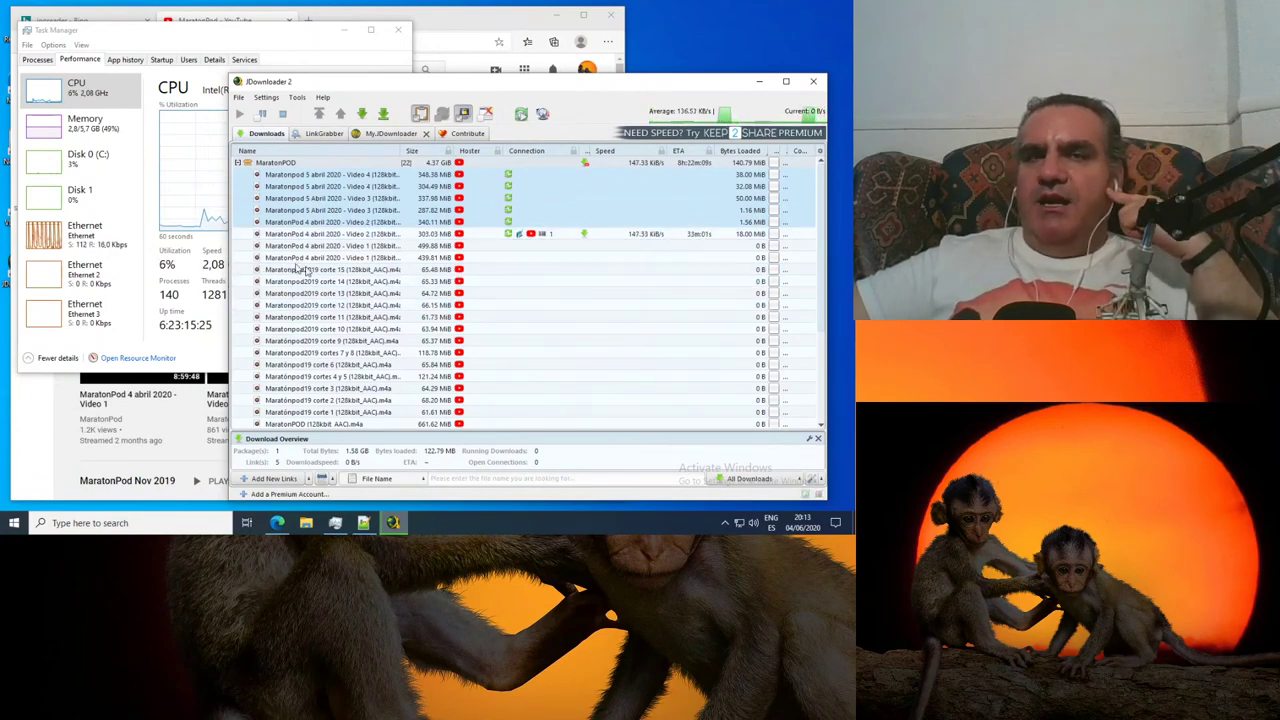
Step: Raise the maximum number of simultaneous downloads by one in the speed meter's options
left_click(365, 176)
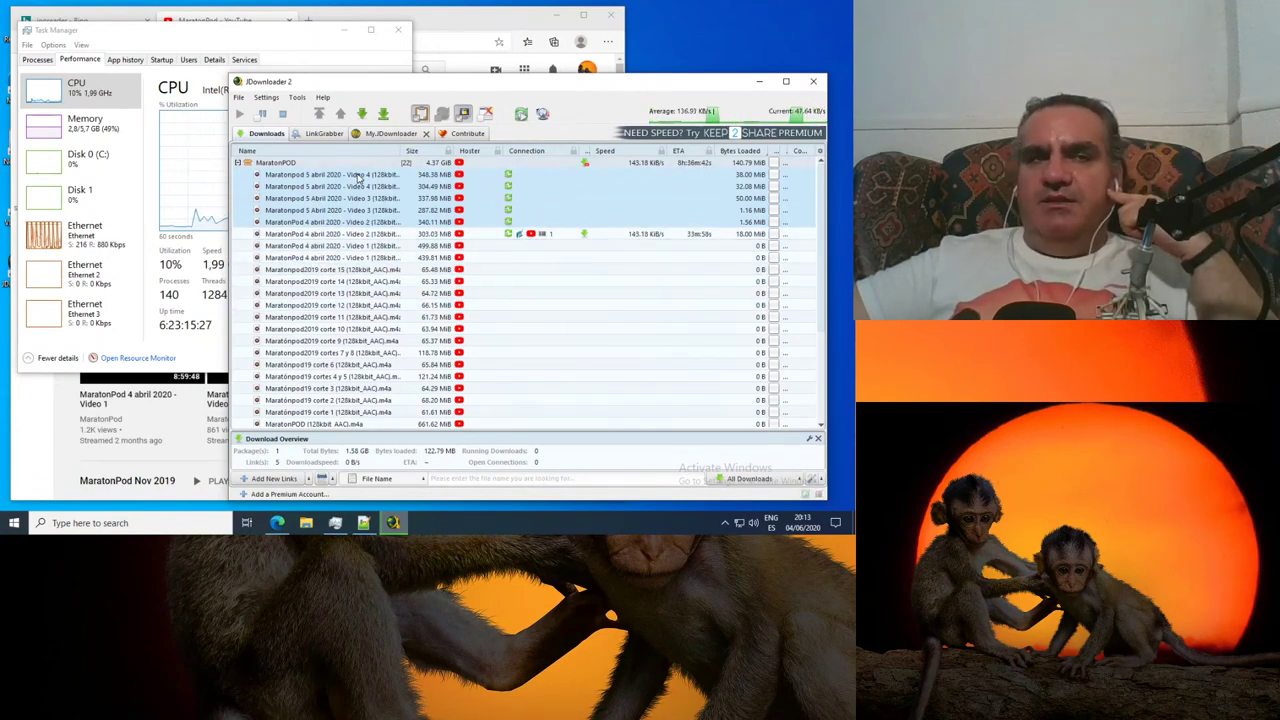
right_click(740, 112)
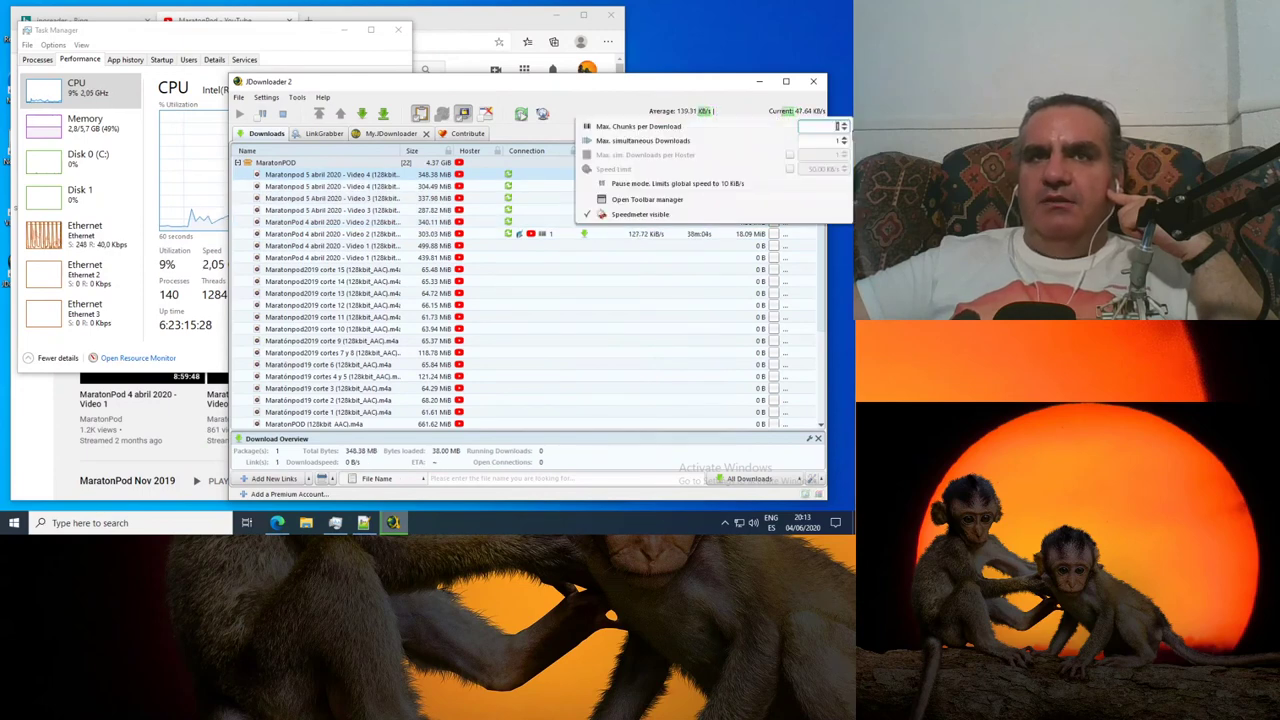
left_click(843, 138)
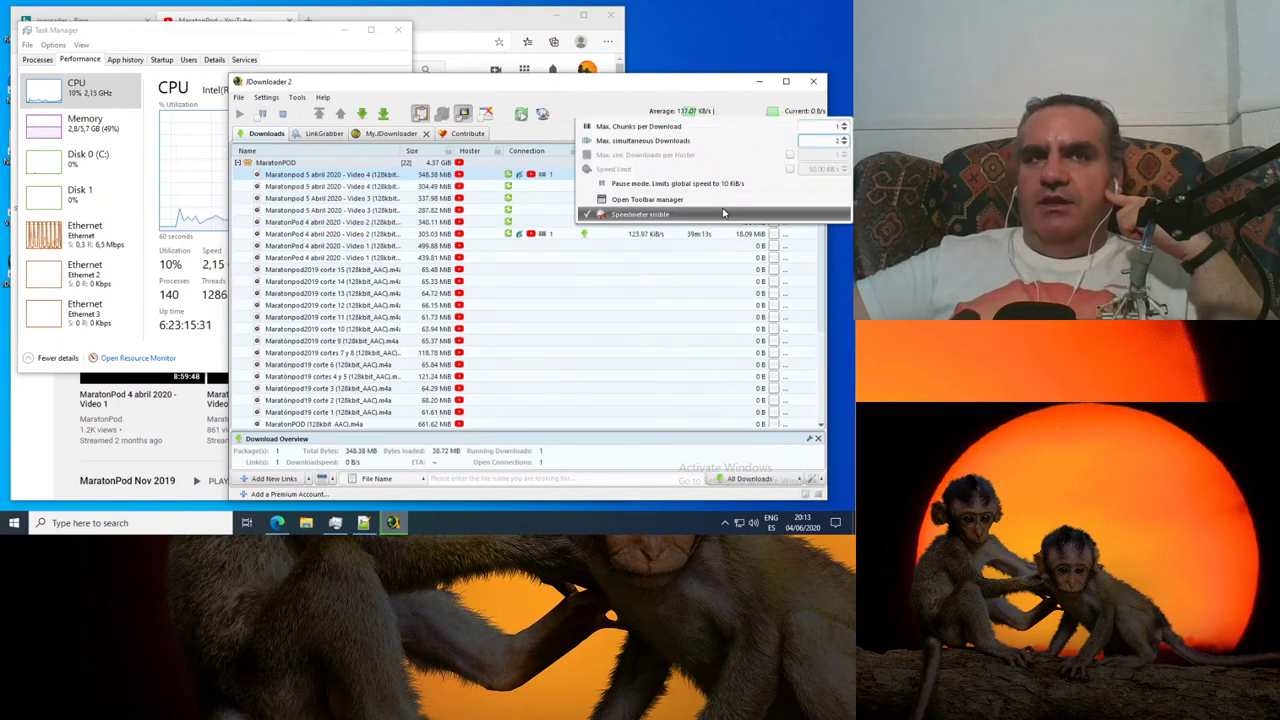
left_click(538, 296)
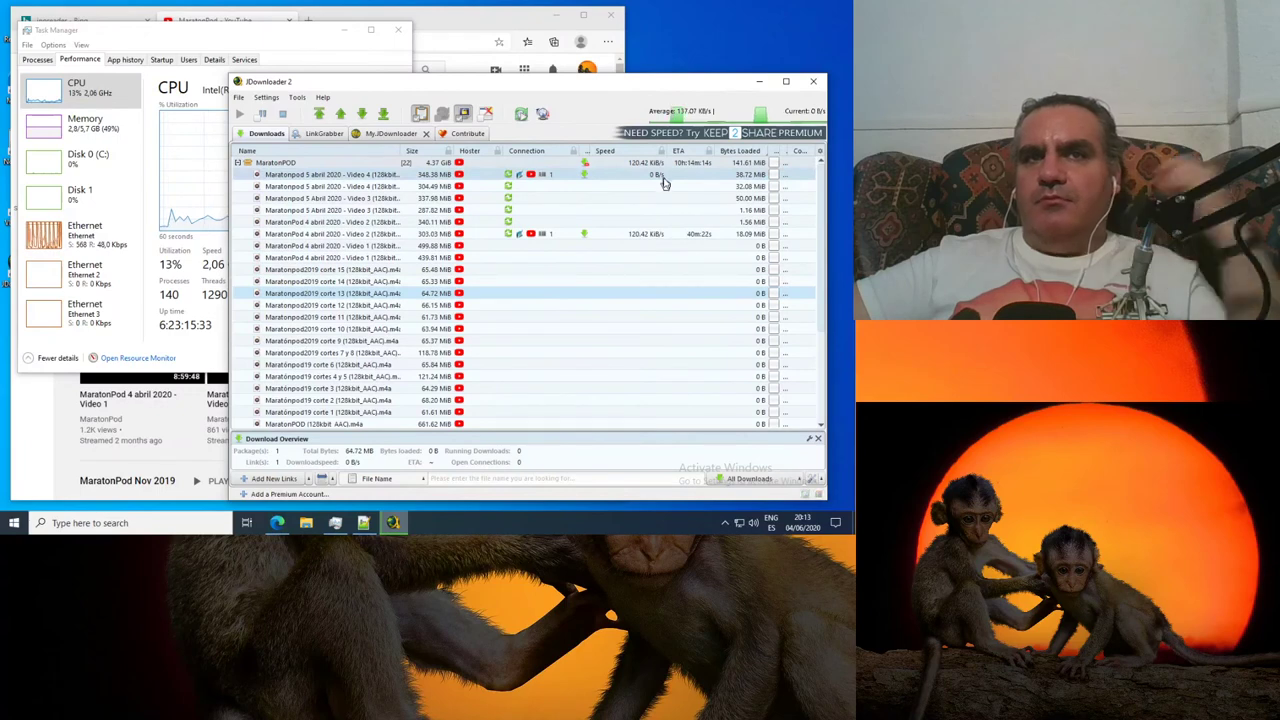